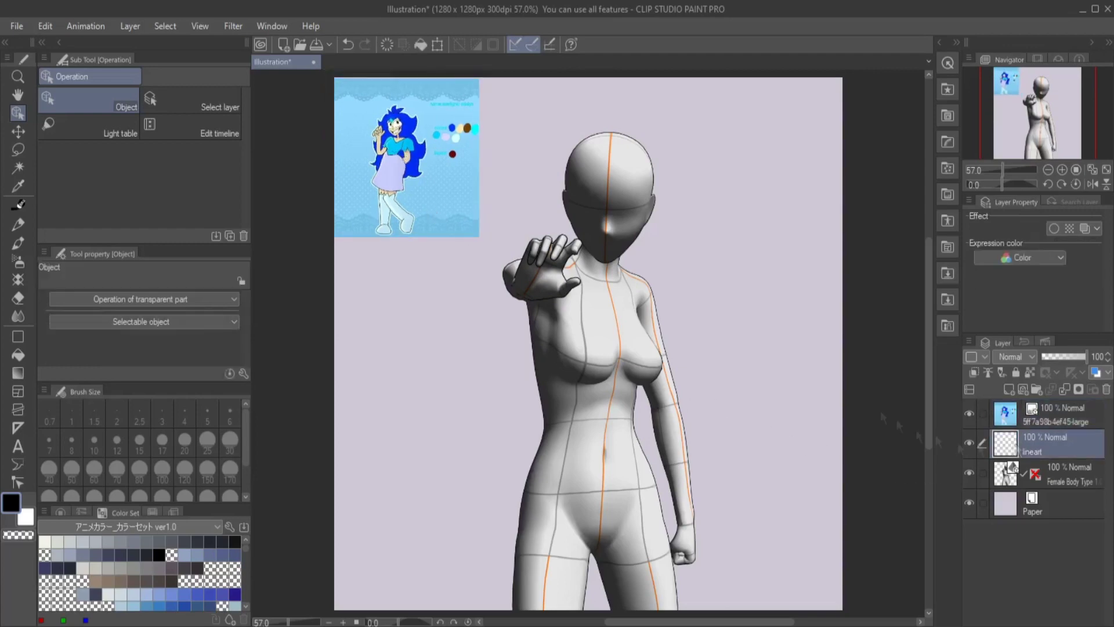
# Draw a round head outline around the mannequin's head on the lineart layer with the 12 px Main brush.
pyautogui.press('p')
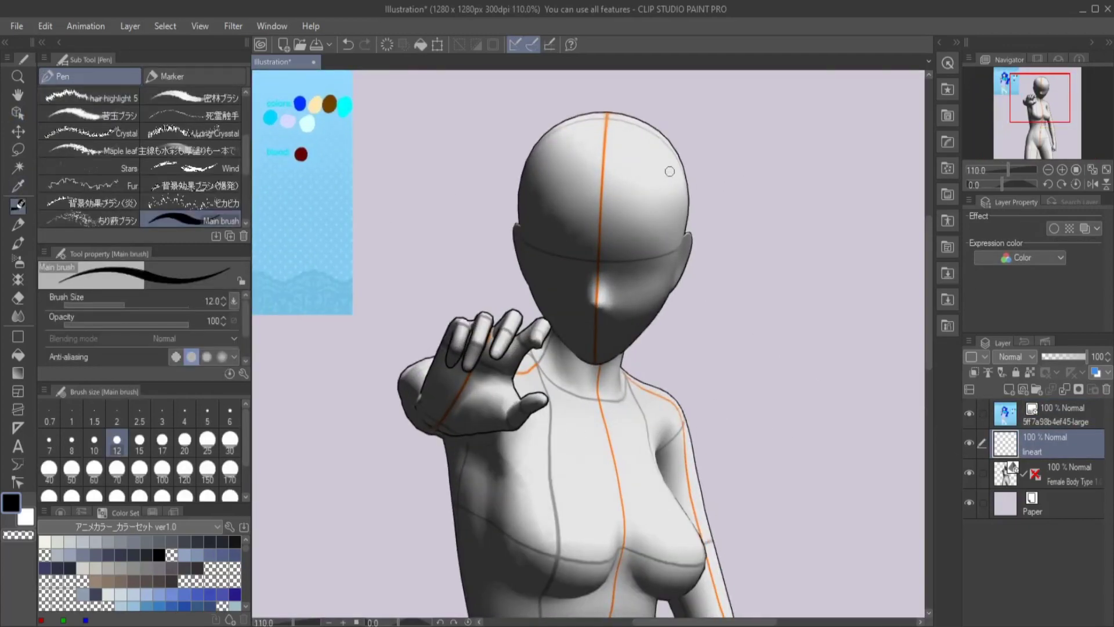
pyautogui.scroll(-1, 597, 227)
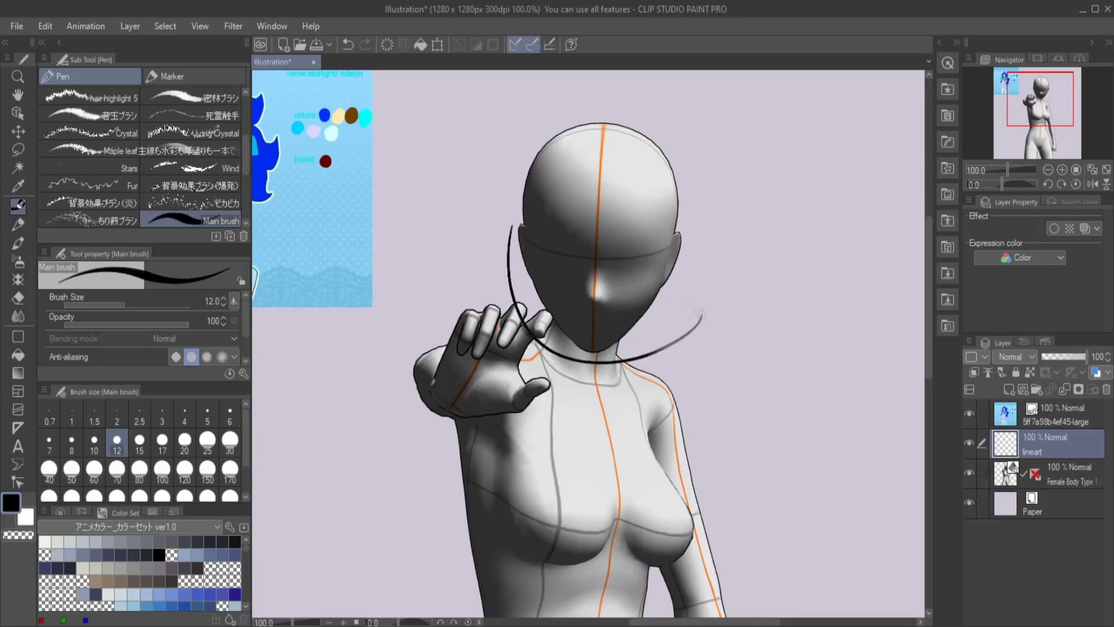
pyautogui.hotkey('ctrl', 'z')
pyautogui.moveTo(551, 316); pyautogui.dragTo(522, 215)
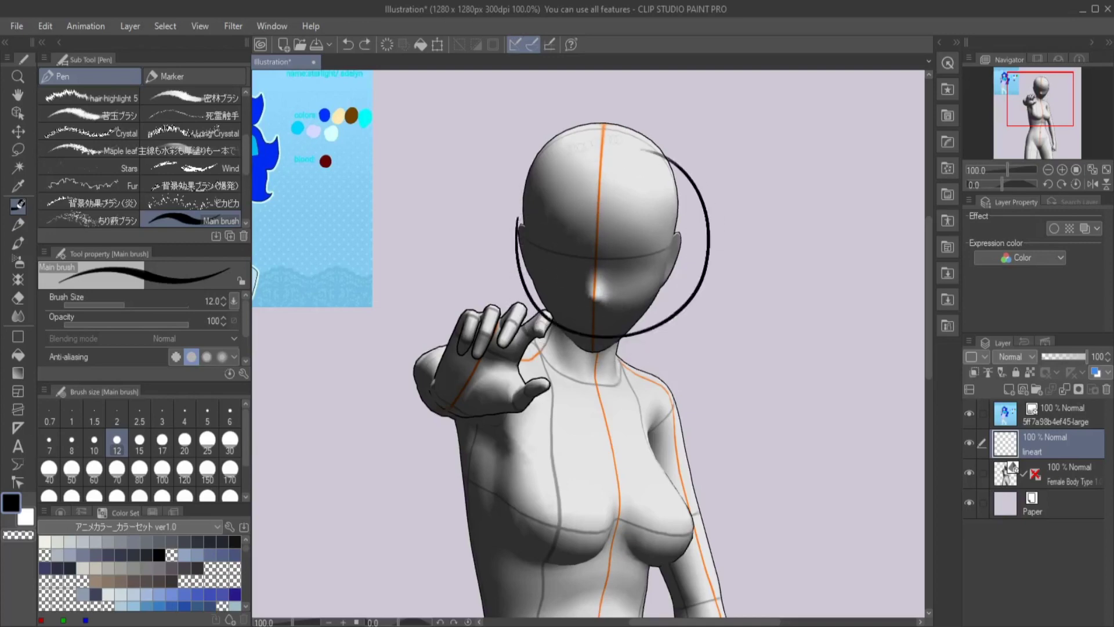
# Transform the head circle so it sits better around the mannequin's head.
pyautogui.scroll(-3, 563, 150)
pyautogui.hotkey('ctrl', 't')
pyautogui.moveTo(531, 275); pyautogui.dragTo(522, 261)
pyautogui.press('Return')
pyautogui.scroll(4, 603, 221)
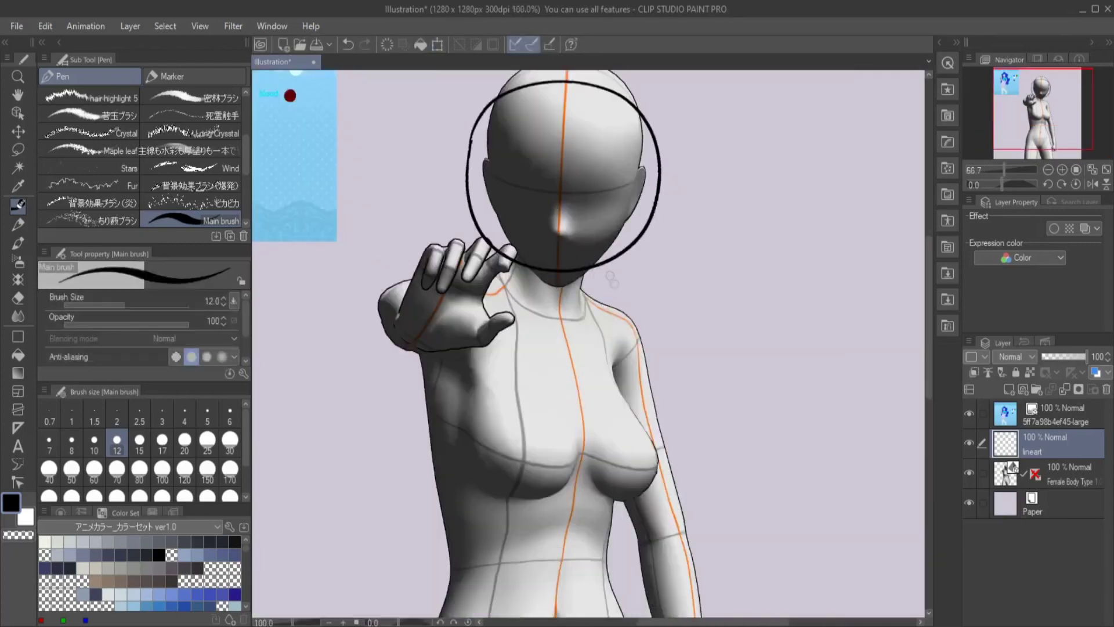
# Draw the neck, shoulder and upper arm lines on the lowered-arm side, and try a curved chest contour.
pyautogui.scroll(-3, 580, 325)
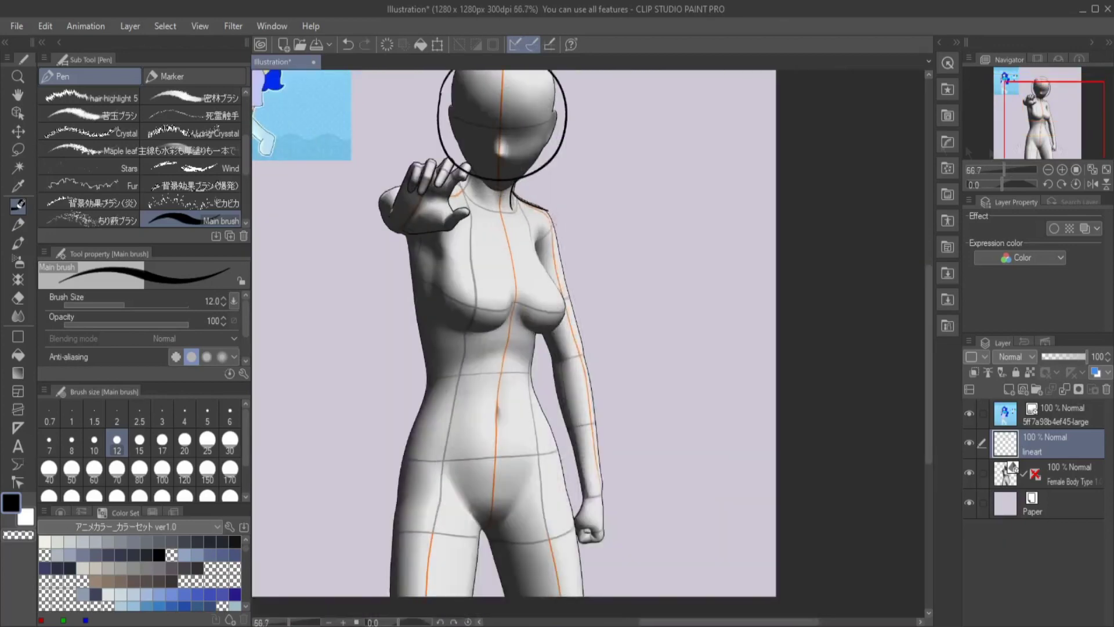
pyautogui.scroll(2, 452, 212)
pyautogui.moveTo(451, 212); pyautogui.dragTo(505, 375)
pyautogui.scroll(-2, 505, 375)
pyautogui.scroll(2, 442, 411)
pyautogui.hotkey('ctrl', 'z')
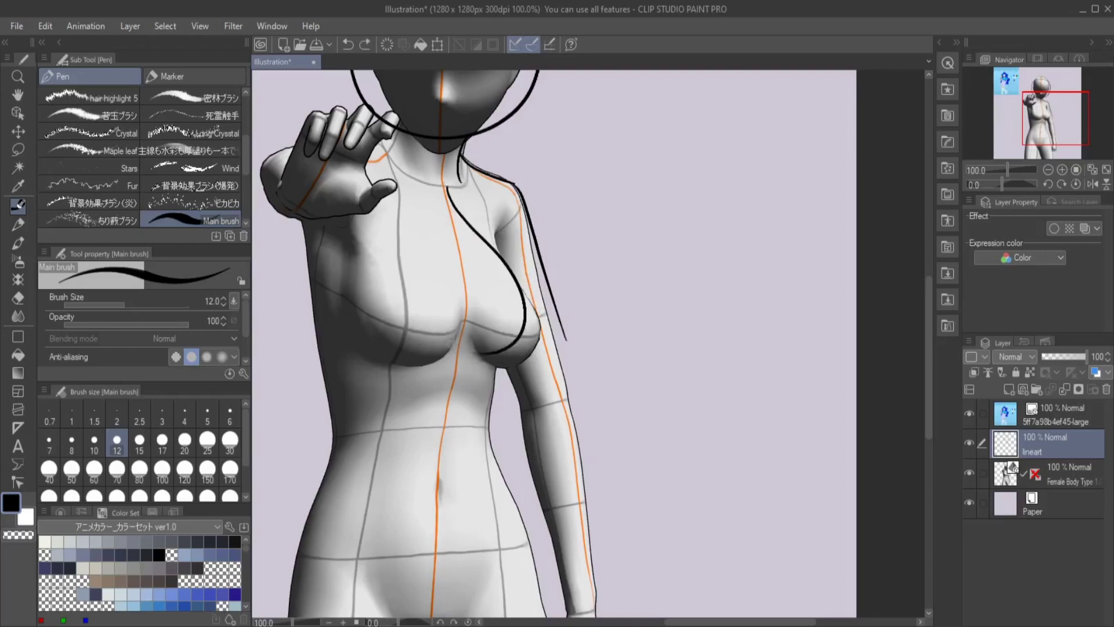
pyautogui.moveTo(458, 184); pyautogui.dragTo(533, 355)
pyautogui.hotkey('ctrl', 'z')
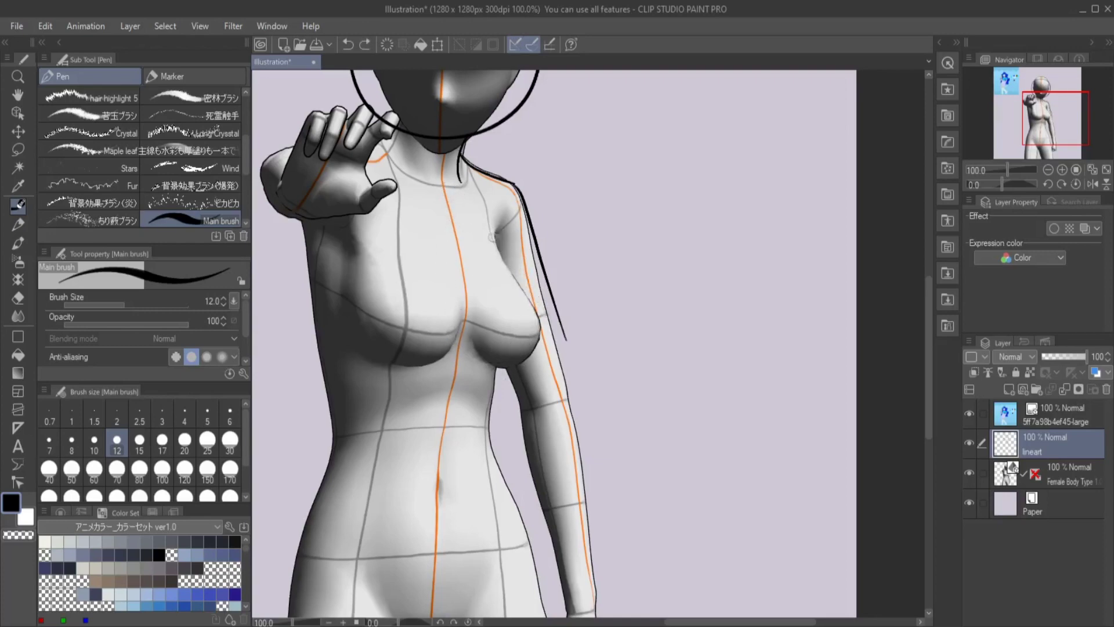
# Draw the chest contour on the lowered-arm side, curving from the armpit to beneath the bust.
pyautogui.scroll(-3, 492, 237)
pyautogui.moveTo(477, 134); pyautogui.dragTo(500, 200)
pyautogui.scroll(3, 508, 231)
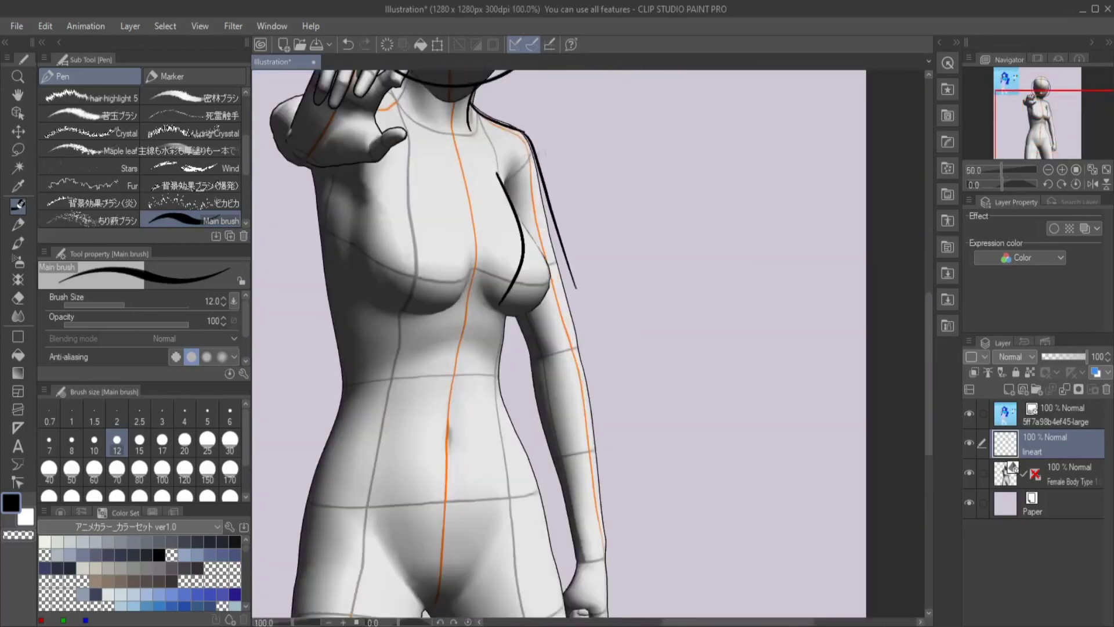
pyautogui.moveTo(494, 174); pyautogui.dragTo(505, 378)
pyautogui.scroll(-2, 505, 378)
pyautogui.scroll(2, 505, 378)
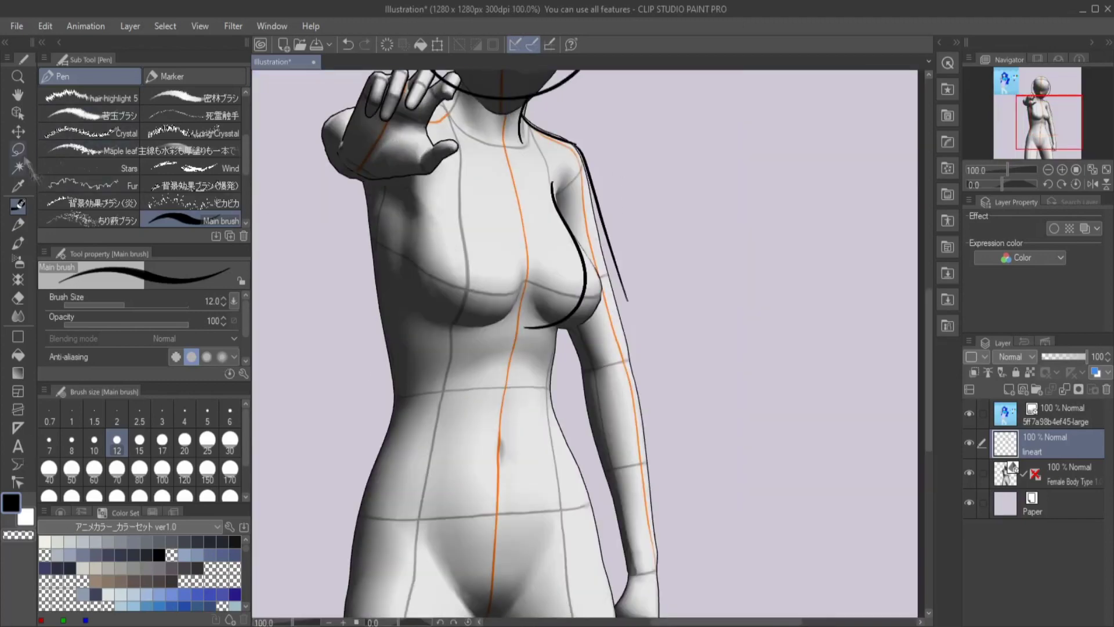
# Lasso the chest contour and scale and rotate it to fit the mannequin's silhouette, with the selection cleared.
pyautogui.press('m')
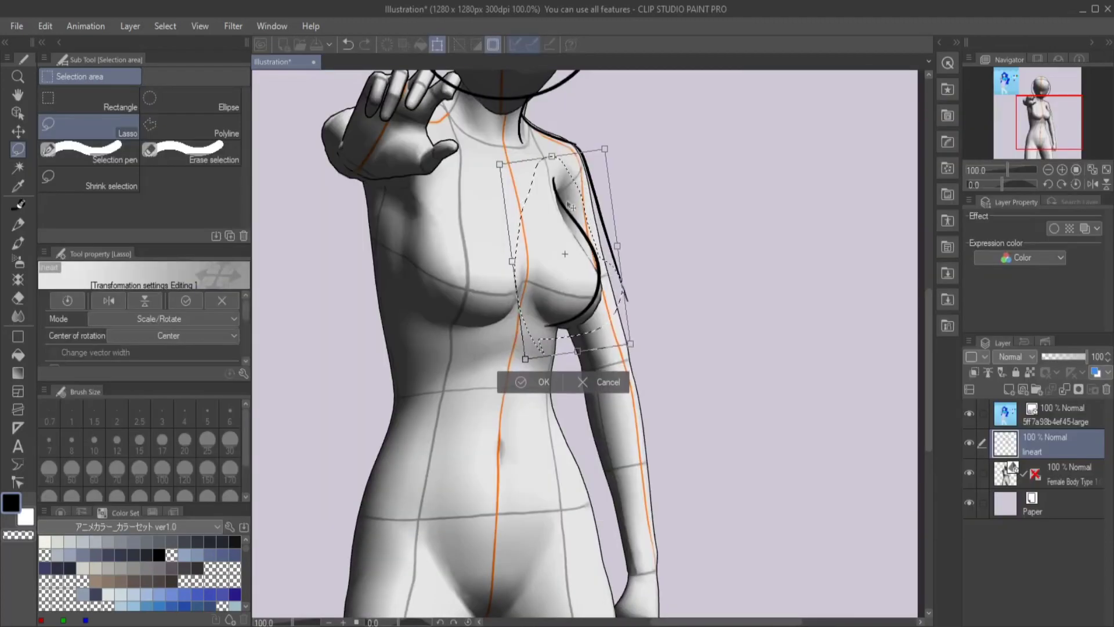
pyautogui.press('Return')
pyautogui.hotkey('ctrl', 'd')
# Draw the torso side lines down to the waist and the curve beneath the other breast.
pyautogui.press('p')
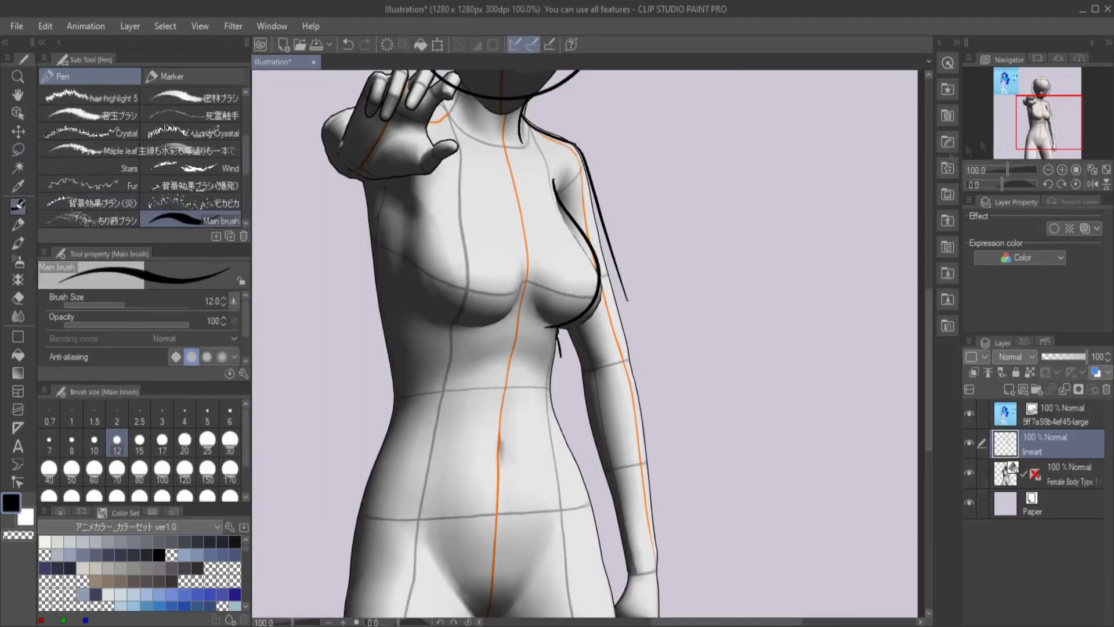
pyautogui.moveTo(980, 141); pyautogui.dragTo(971, 149)
pyautogui.moveTo(599, 321); pyautogui.dragTo(515, 284)
pyautogui.scroll(-2, 515, 284)
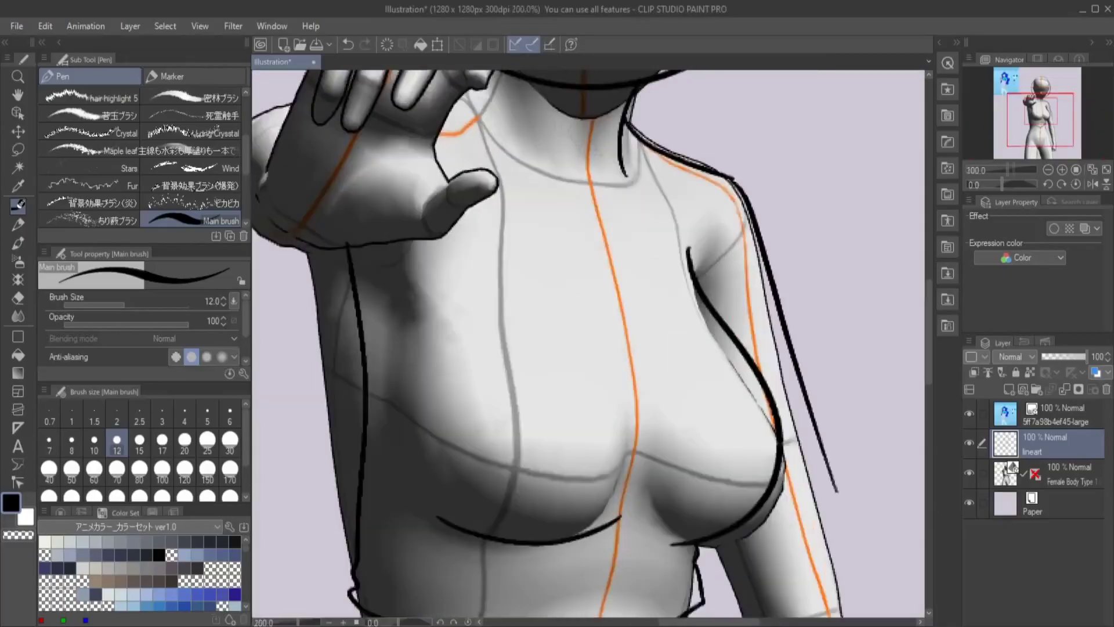
# Draw the top's V-shaped neckline across the base of the neck.
pyautogui.scroll(2, 547, 346)
pyautogui.moveTo(421, 232); pyautogui.dragTo(592, 304)
pyautogui.scroll(2, 592, 291)
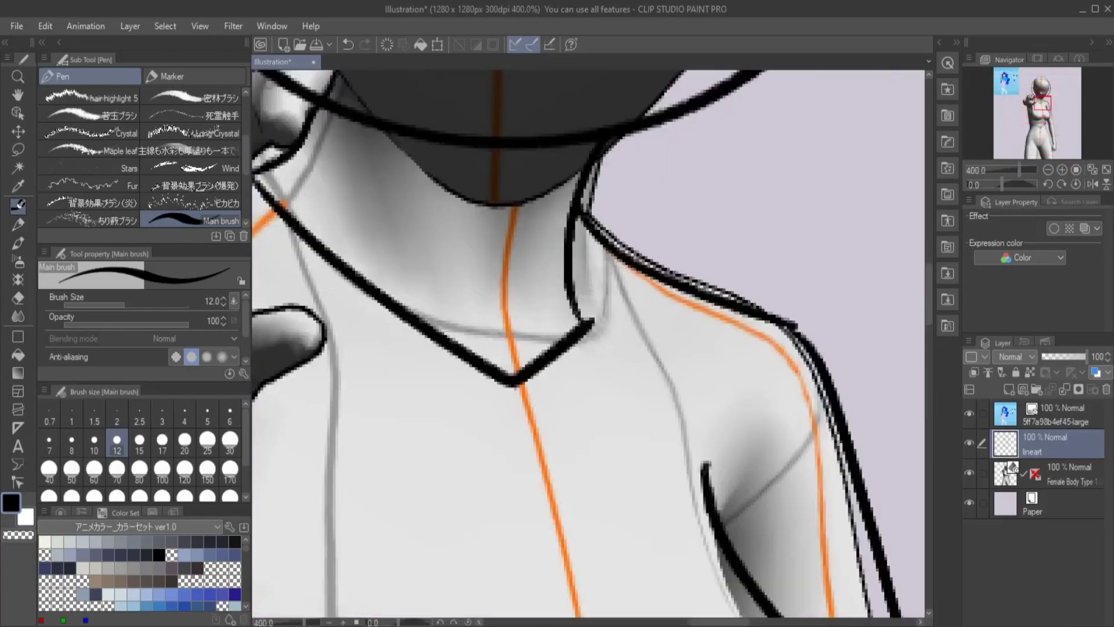
pyautogui.scroll(-3, 589, 343)
pyautogui.scroll(3, 589, 343)
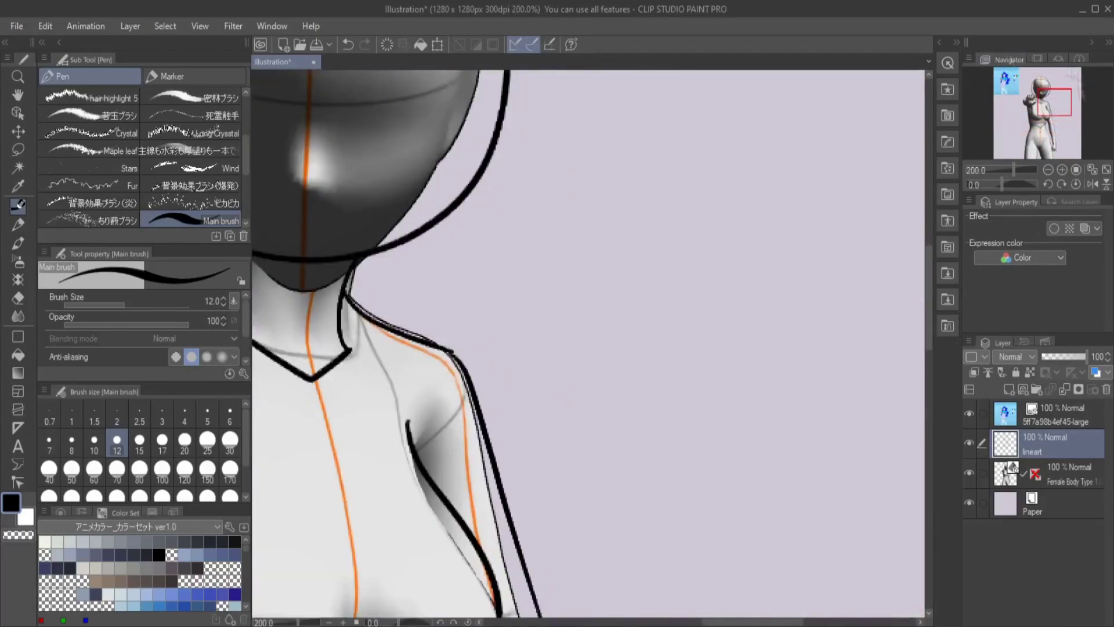
# Erase the upper arm line below the shoulder and try a sleeve line sloping outward.
pyautogui.moveTo(1036, 93); pyautogui.dragTo(1043, 98)
pyautogui.moveTo(527, 193)
pyautogui.mouseDown()
pyautogui.moveTo(573, 313)
pyautogui.moveTo(583, 369)
pyautogui.mouseUp()
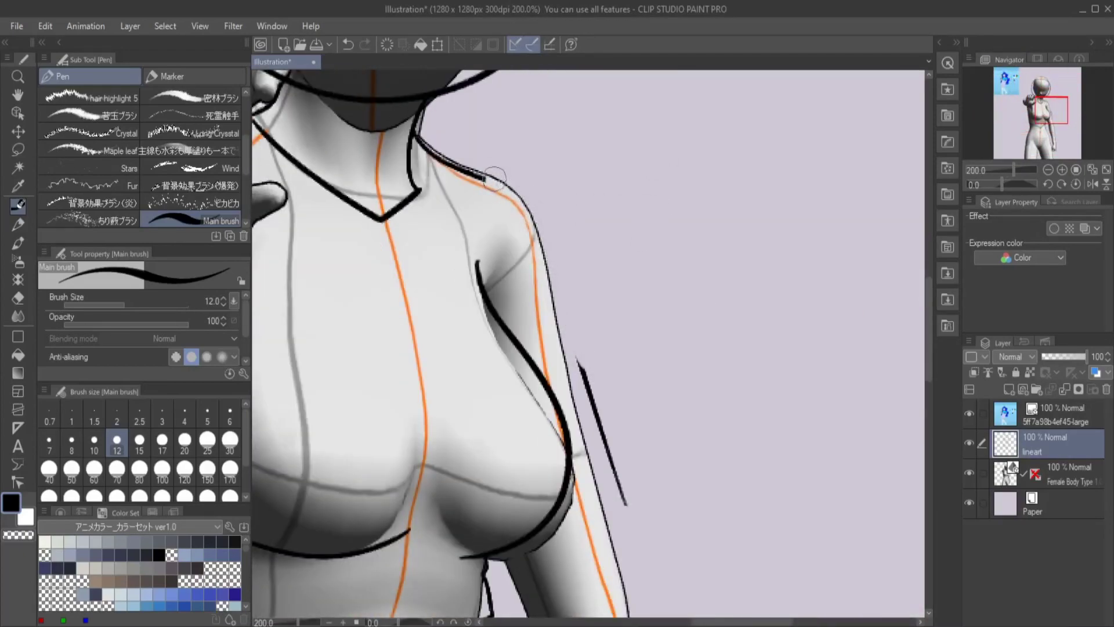
pyautogui.moveTo(494, 177)
pyautogui.mouseDown()
pyautogui.moveTo(590, 122)
pyautogui.moveTo(720, 374)
pyautogui.moveTo(728, 371)
pyautogui.mouseUp()
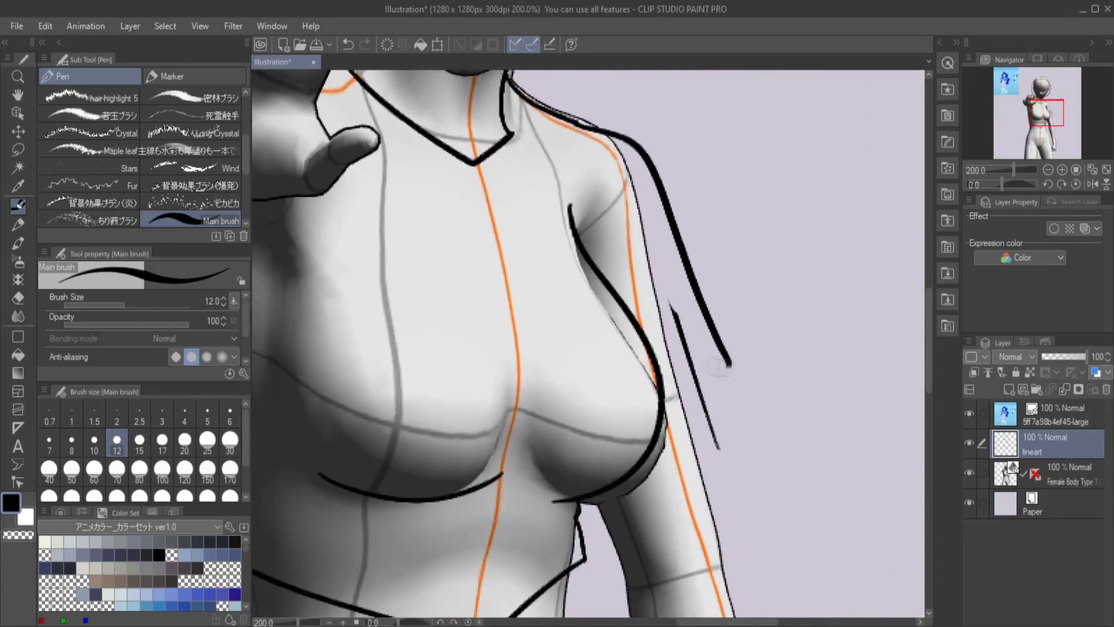
pyautogui.hotkey('ctrl', 'z')
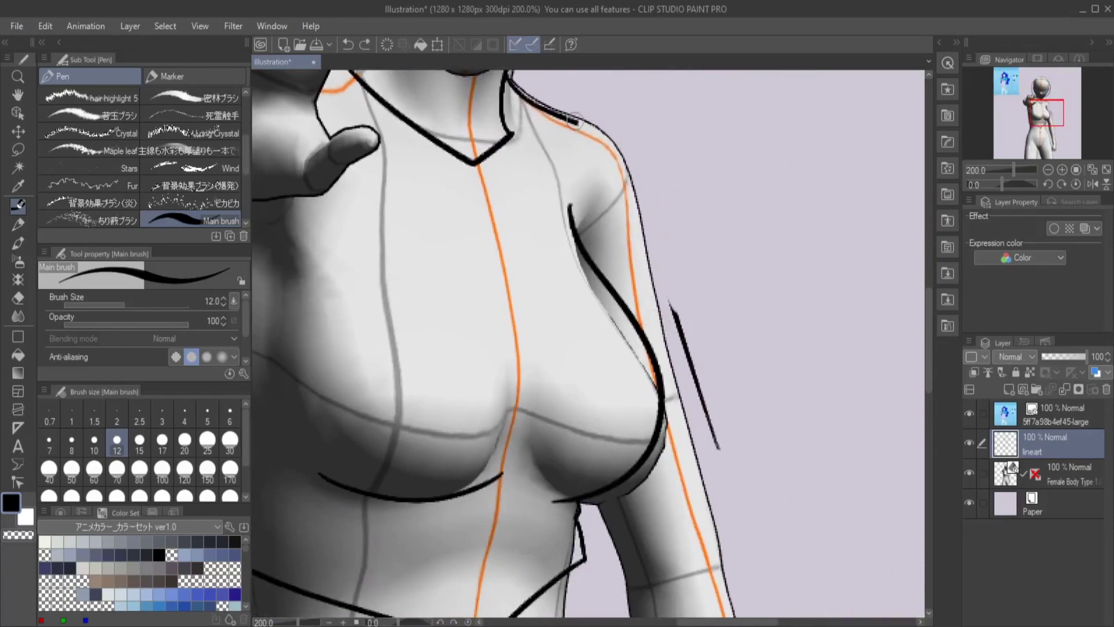
# Draw a loose short sleeve on the lowered arm with a pointed zigzag fold along its hem.
pyautogui.moveTo(578, 123); pyautogui.dragTo(727, 326)
pyautogui.scroll(-5, 698, 342)
pyautogui.scroll(7, 638, 262)
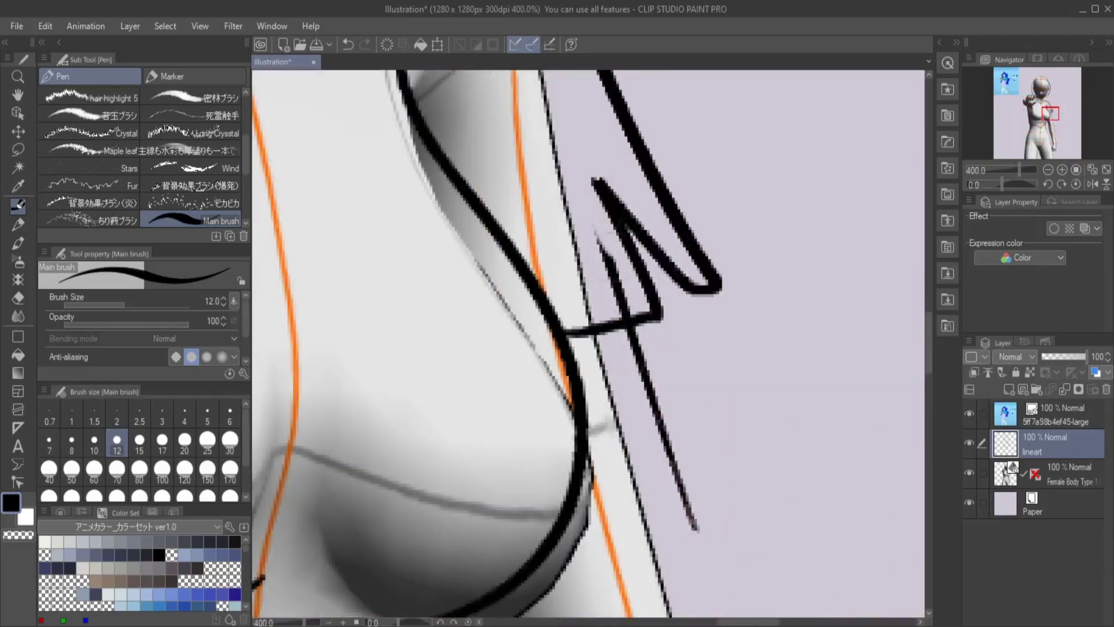
pyautogui.scroll(-4, 588, 343)
pyautogui.scroll(3, 588, 343)
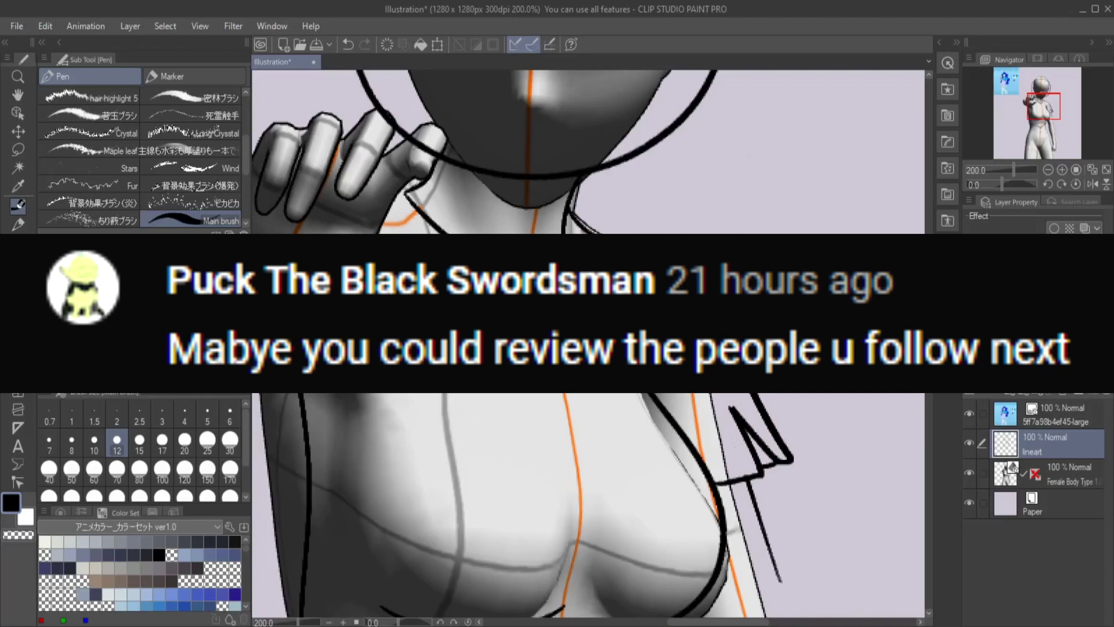
# Redraw the sleeve's outer edge as a rounded, puffed curve from the shoulder to the folded hem.
pyautogui.moveTo(717, 301); pyautogui.dragTo(673, 232)
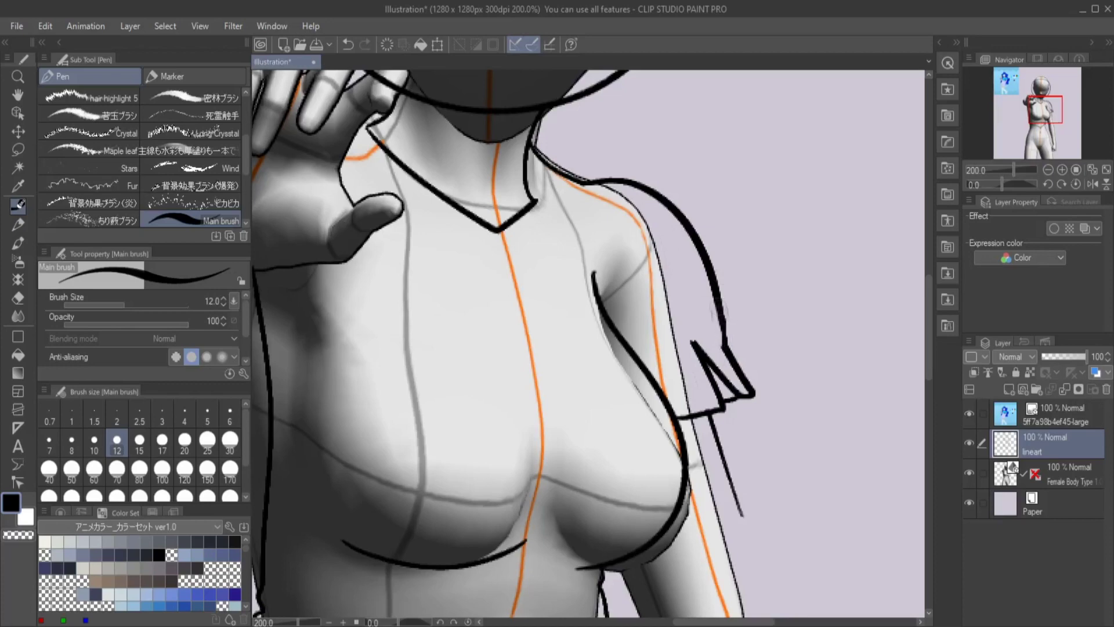
pyautogui.scroll(-3, 717, 304)
pyautogui.scroll(4, 604, 186)
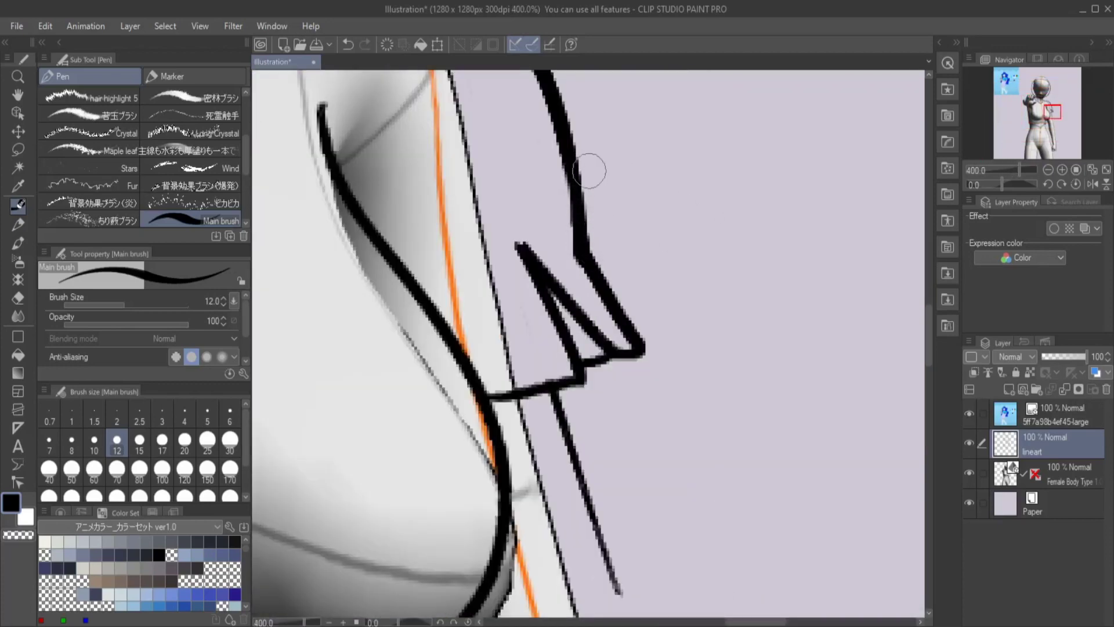
# Rework the short stroke joining the sleeve's outer curve to the tip of its hem fold.
pyautogui.moveTo(622, 284)
pyautogui.mouseDown()
pyautogui.moveTo(630, 331)
pyautogui.moveTo(613, 235)
pyautogui.moveTo(629, 330)
pyautogui.mouseUp()
pyautogui.hotkey('ctrl', 'z')
pyautogui.hotkey('ctrl', 'z')
pyautogui.moveTo(578, 235); pyautogui.dragTo(647, 363)
pyautogui.hotkey('ctrl', 'z')
pyautogui.moveTo(583, 264); pyautogui.dragTo(639, 360)
pyautogui.hotkey('ctrl', 'z')
pyautogui.moveTo(578, 237); pyautogui.dragTo(627, 360)
pyautogui.scroll(-3, 626, 360)
pyautogui.scroll(2, 545, 188)
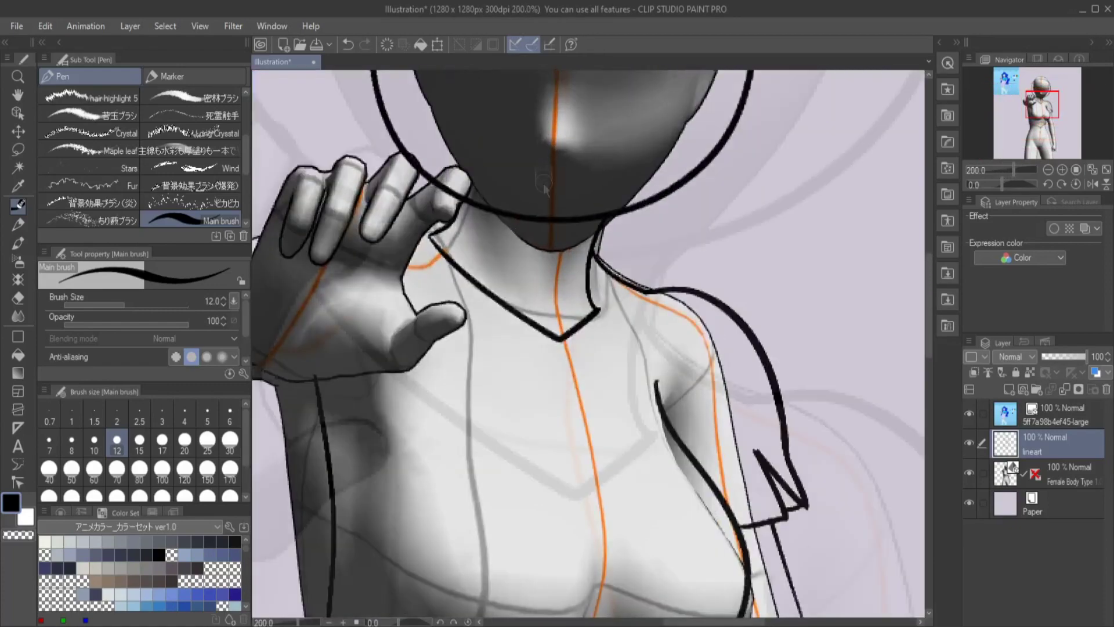
# Draw both sides of the skirt flaring outward from the waist past the hips.
pyautogui.scroll(-1, 546, 188)
pyautogui.scroll(1, 546, 189)
pyautogui.scroll(-3, 546, 188)
pyautogui.scroll(1, 546, 189)
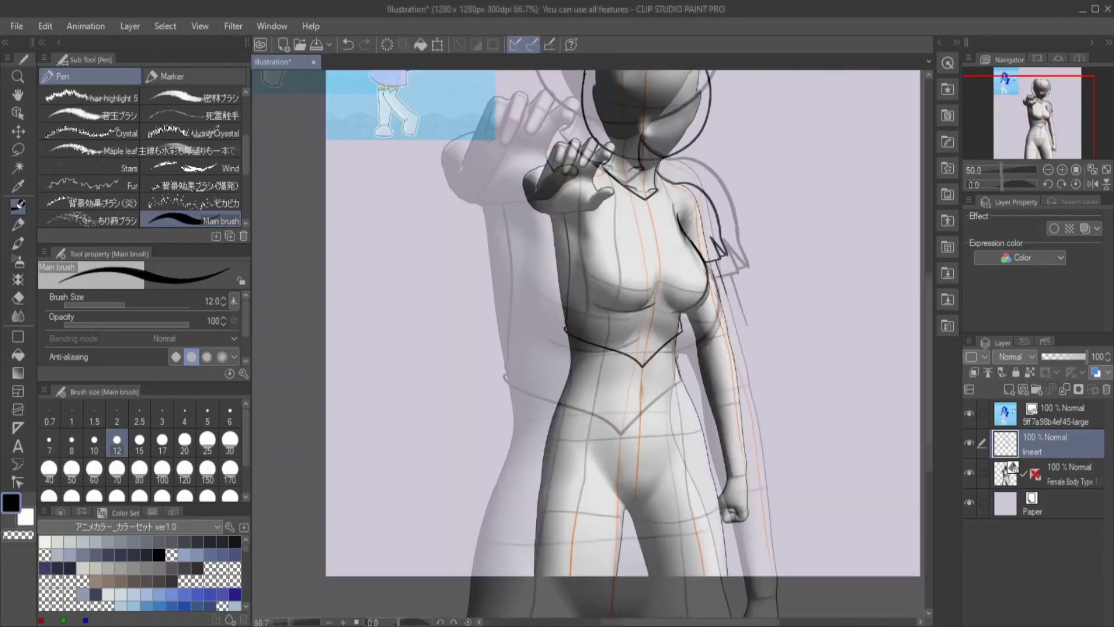
pyautogui.scroll(2, 638, 237)
pyautogui.scroll(-2, 638, 238)
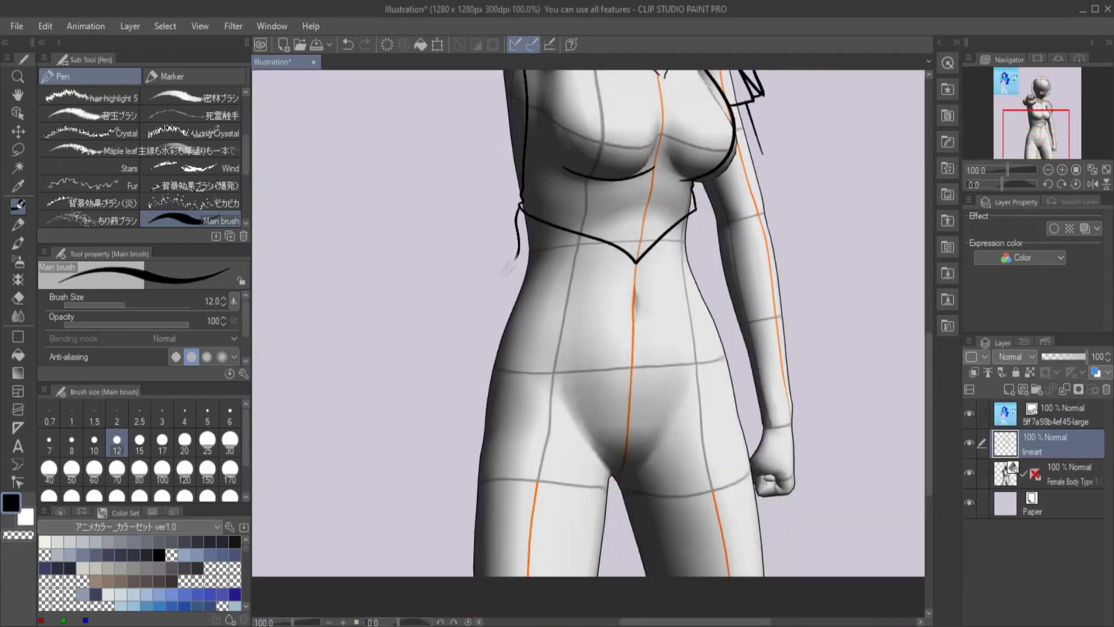
pyautogui.moveTo(519, 255); pyautogui.dragTo(428, 430)
pyautogui.moveTo(787, 401); pyautogui.dragTo(692, 235)
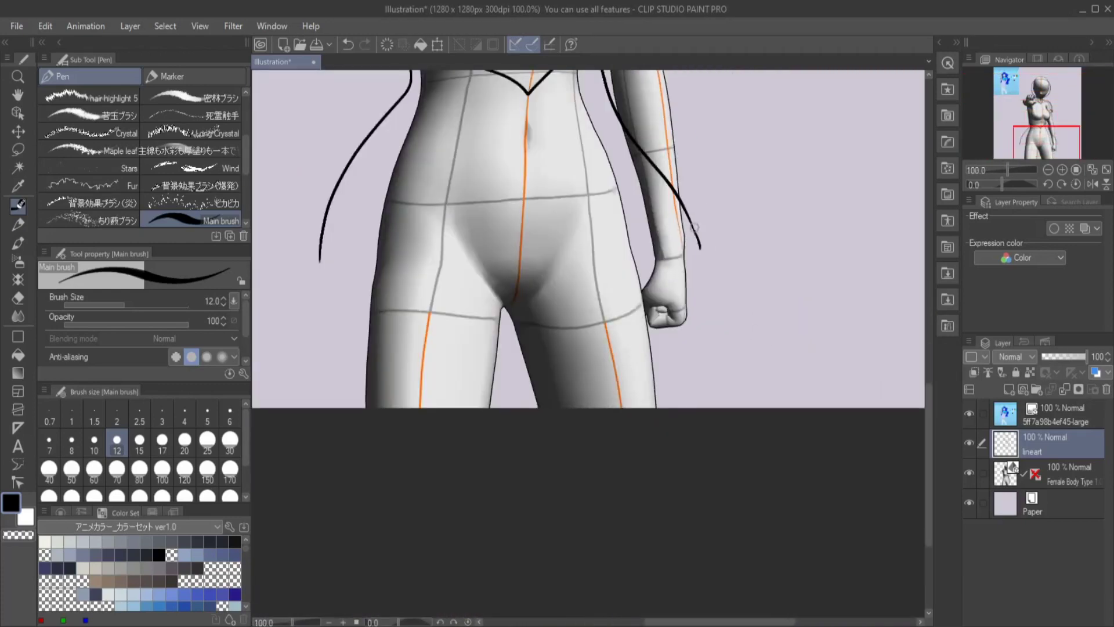
pyautogui.moveTo(701, 251); pyautogui.dragTo(761, 380)
# Redraw the skirt's lower edge beside the fist and draw the wavy hem with its underside folds across the thighs.
pyautogui.scroll(2, 725, 290)
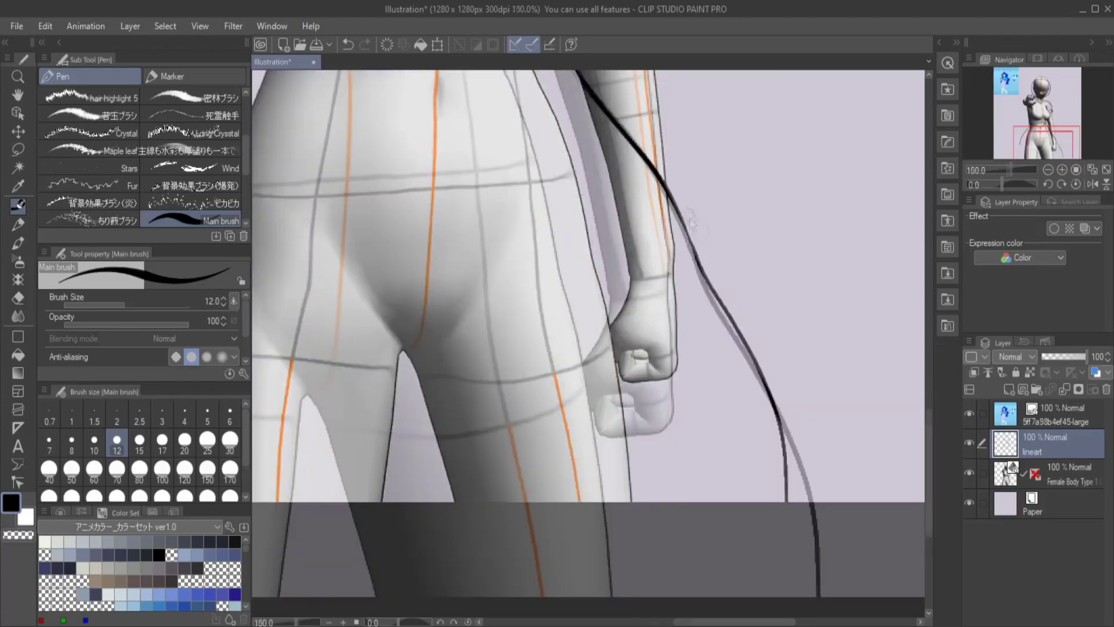
pyautogui.scroll(2, 697, 261)
pyautogui.scroll(-2, 697, 261)
pyautogui.moveTo(696, 261)
pyautogui.mouseDown()
pyautogui.moveTo(400, 232)
pyautogui.moveTo(377, 387)
pyautogui.moveTo(621, 369)
pyautogui.moveTo(848, 400)
pyautogui.mouseUp()
pyautogui.scroll(-2, 370, 314)
pyautogui.scroll(2, 383, 278)
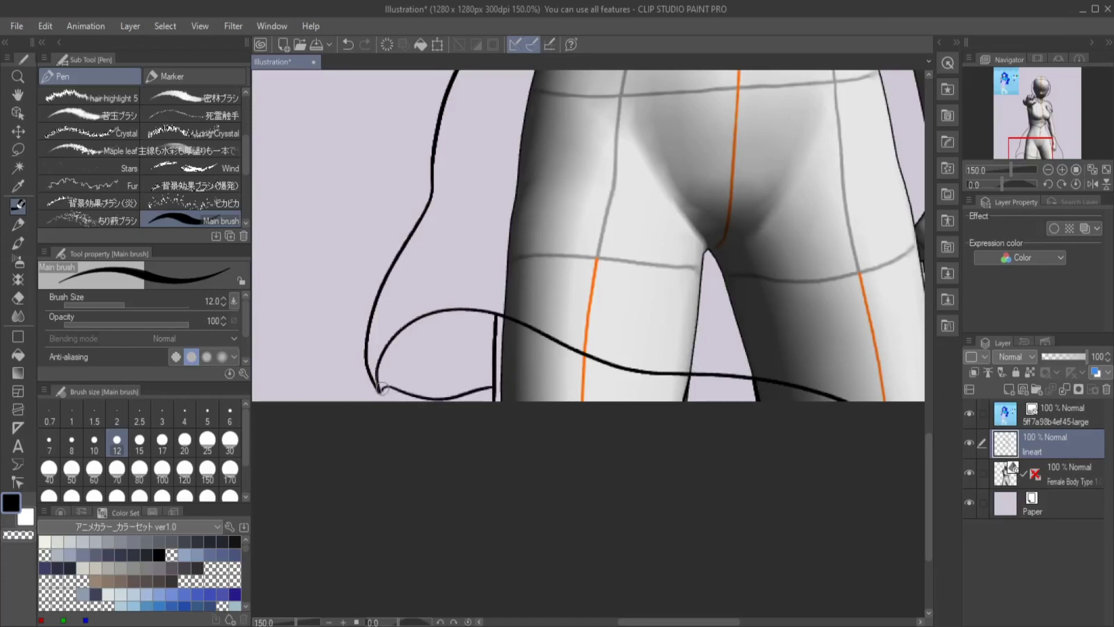
pyautogui.scroll(-2, 685, 392)
pyautogui.scroll(2, 766, 493)
pyautogui.moveTo(703, 529); pyautogui.dragTo(765, 495)
pyautogui.hotkey('ctrl', 'z')
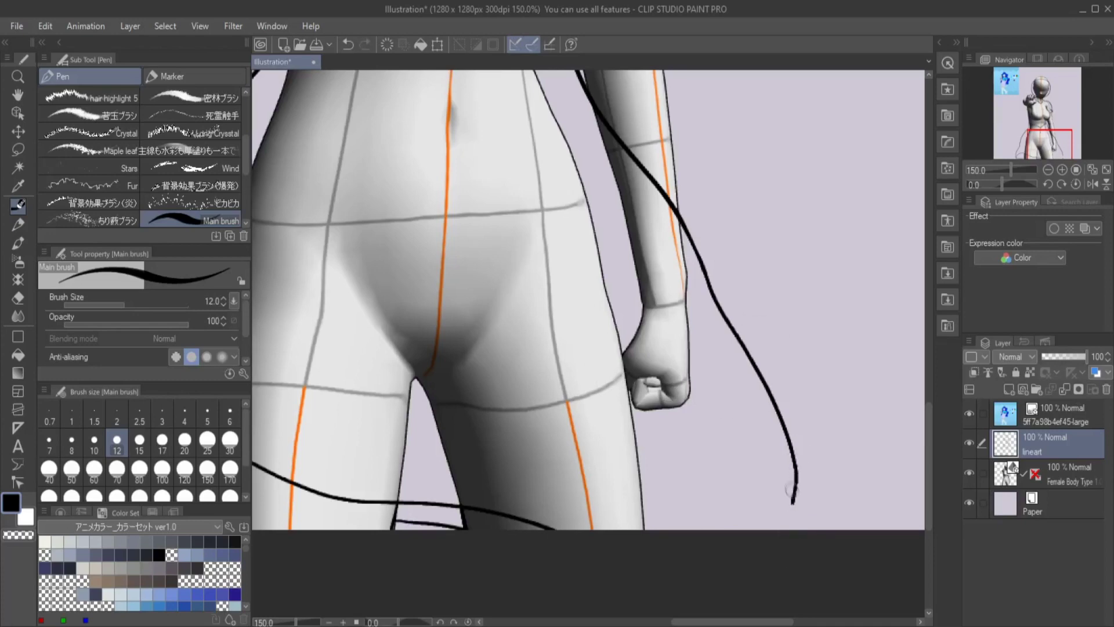
# Add collar notches and small chest crease marks, and draw the puffed sleeve outline around the raised arm.
pyautogui.scroll(-3, 474, 263)
pyautogui.scroll(4, 474, 263)
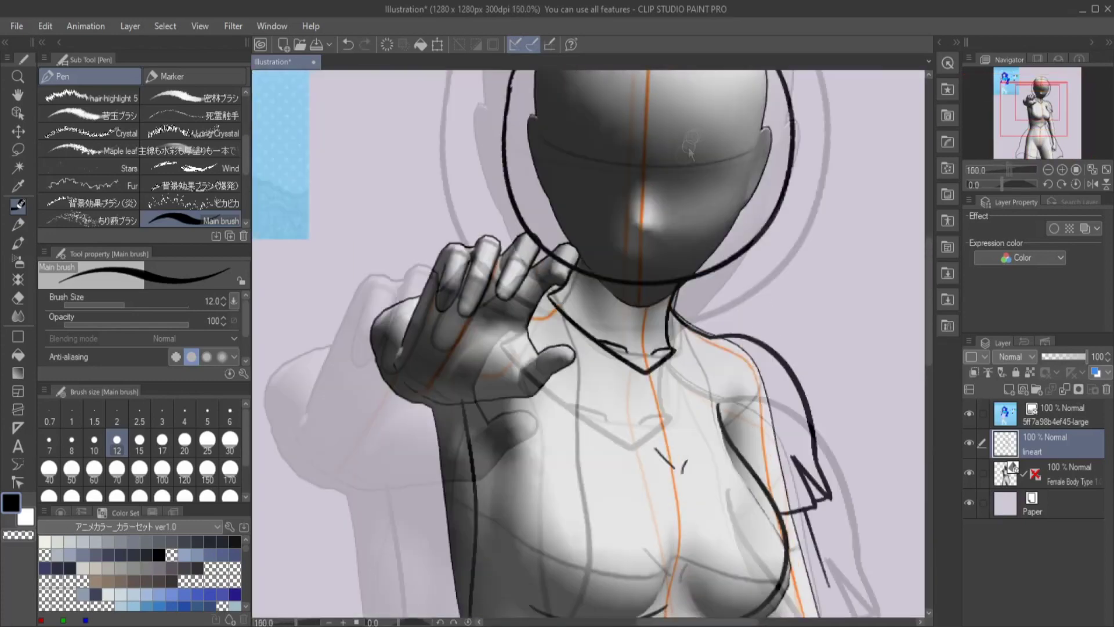
pyautogui.moveTo(527, 282)
pyautogui.mouseDown()
pyautogui.moveTo(435, 374)
pyautogui.moveTo(527, 457)
pyautogui.mouseUp()
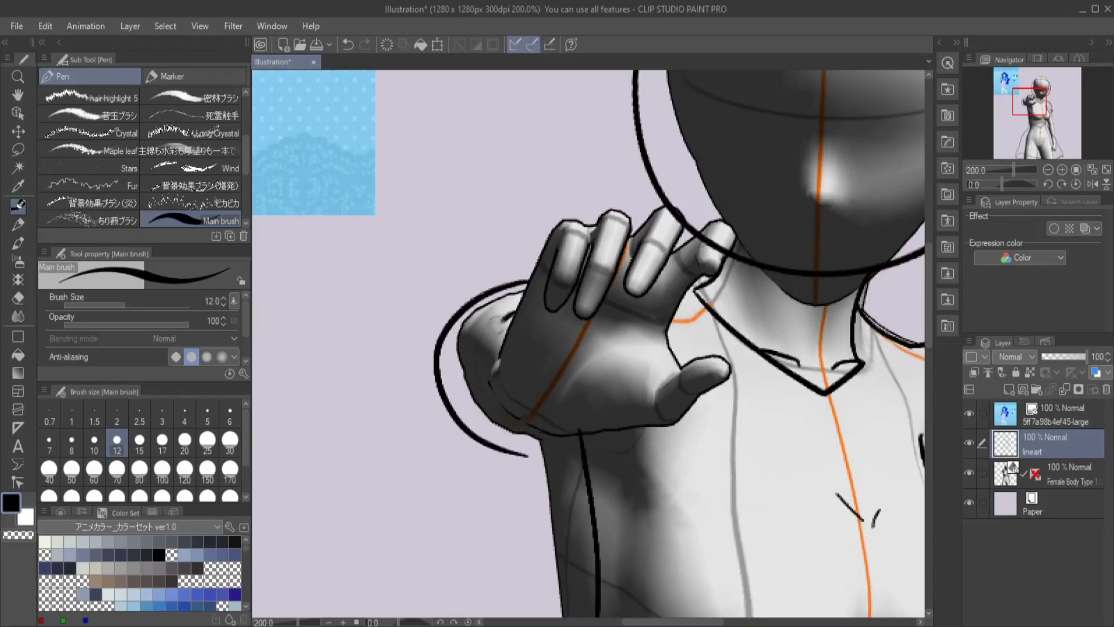
pyautogui.moveTo(468, 374); pyautogui.dragTo(579, 430)
pyautogui.scroll(-3, 566, 345)
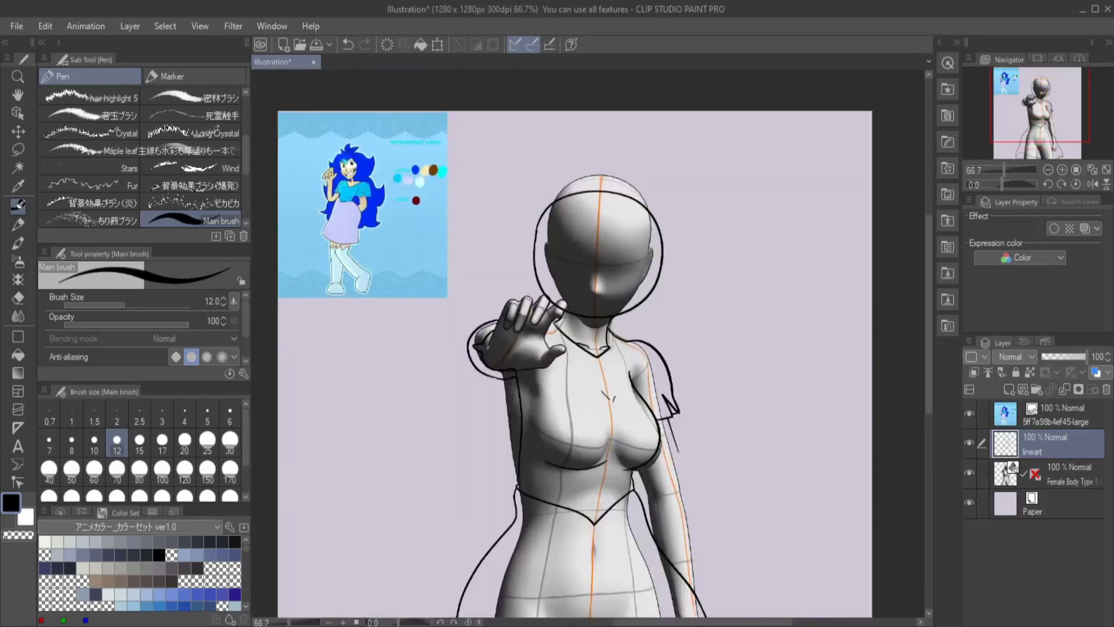
pyautogui.scroll(3, 566, 345)
pyautogui.moveTo(400, 328); pyautogui.dragTo(490, 187)
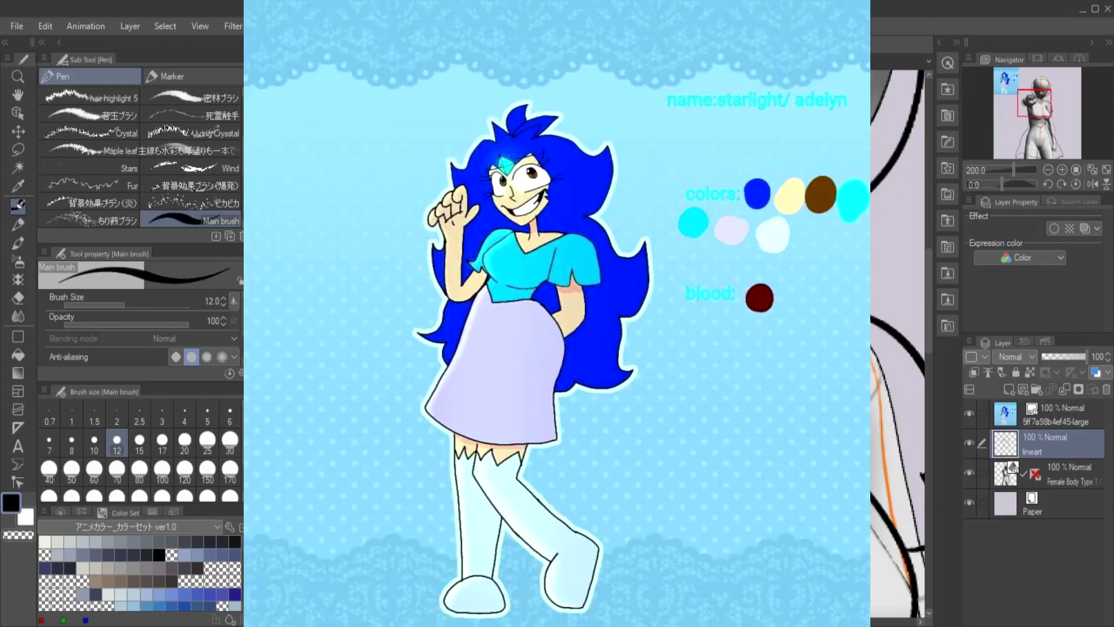
# Refine the finger outlines of the raised hand and remove the part of the head circle overlapping them.
pyautogui.scroll(5, 566, 345)
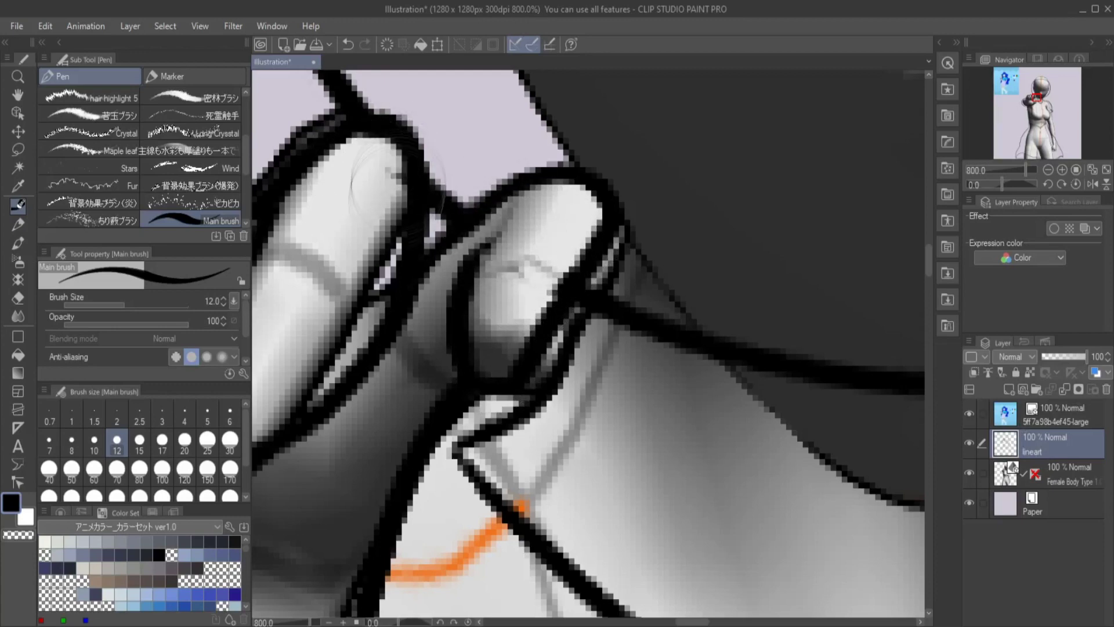
pyautogui.scroll(-5, 592, 343)
pyautogui.scroll(5, 498, 472)
pyautogui.moveTo(580, 458)
pyautogui.mouseDown()
pyautogui.moveTo(696, 332)
pyautogui.moveTo(693, 243)
pyautogui.moveTo(663, 222)
pyautogui.moveTo(719, 181)
pyautogui.moveTo(644, 280)
pyautogui.moveTo(575, 455)
pyautogui.moveTo(743, 252)
pyautogui.moveTo(693, 164)
pyautogui.mouseUp()
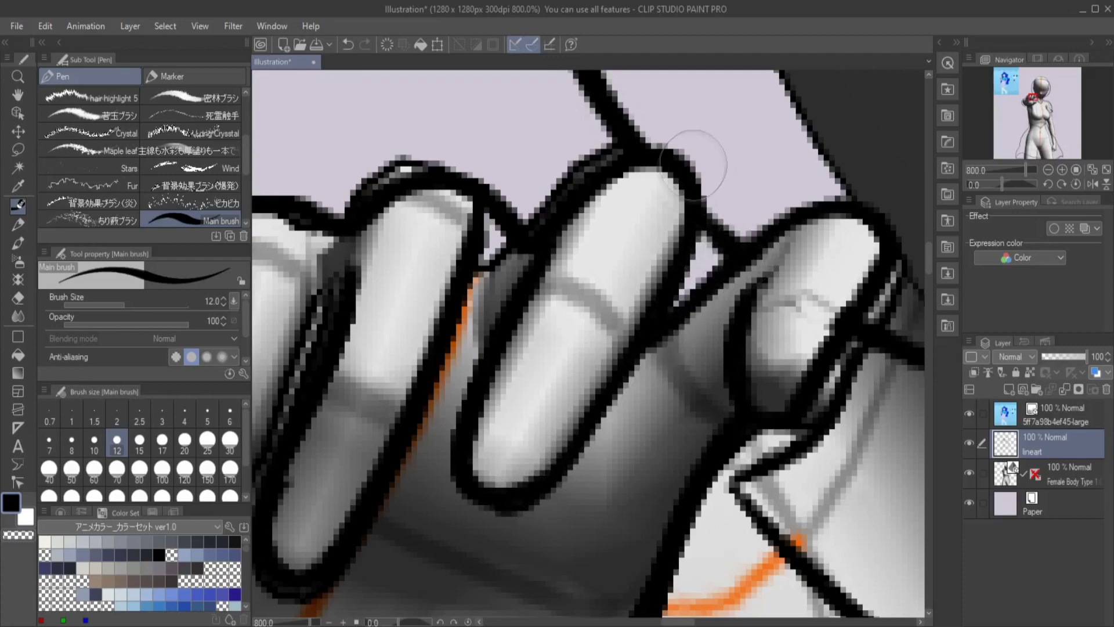
pyautogui.scroll(-5, 693, 164)
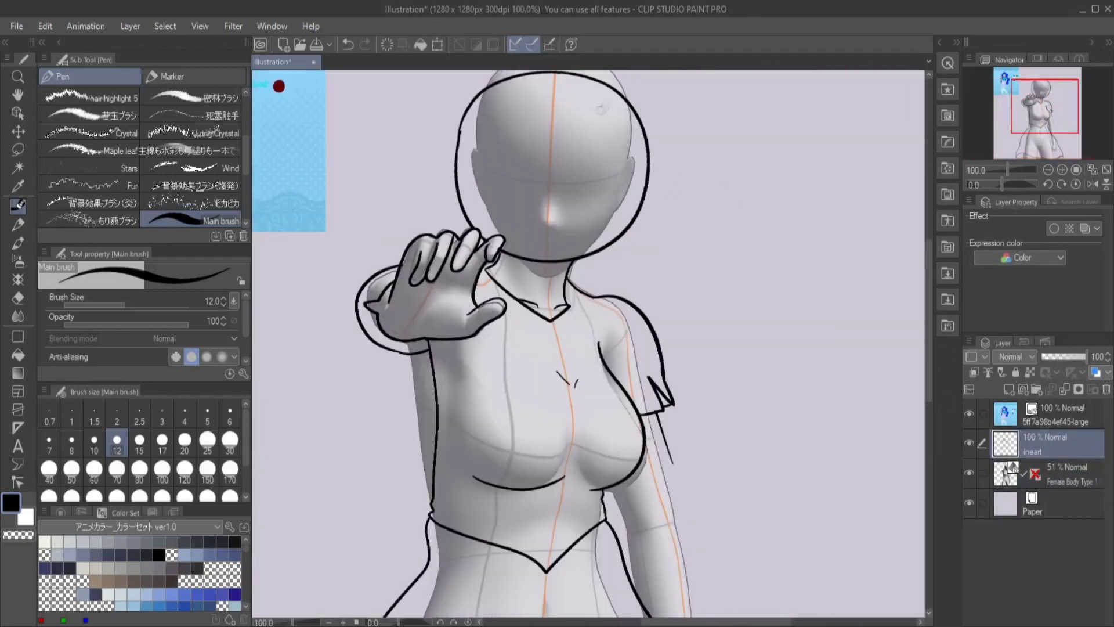
# Finish the short sleeve's opening and draw the outlines of the lowered arm down toward the fist.
pyautogui.moveTo(580, 406); pyautogui.dragTo(505, 148)
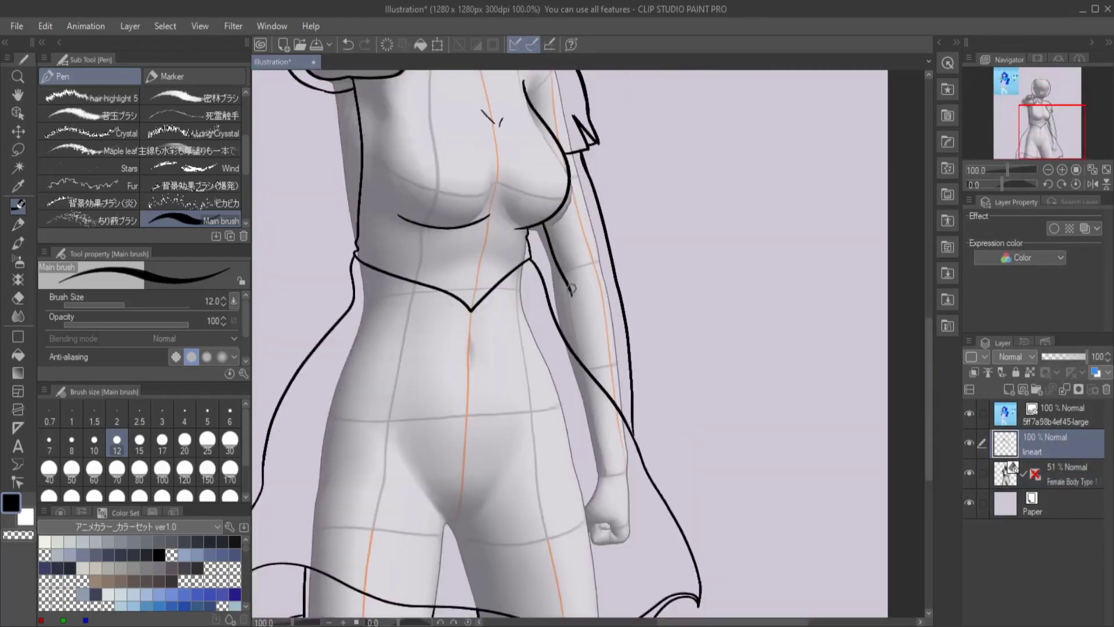
pyautogui.scroll(-3, 572, 292)
pyautogui.scroll(2, 572, 291)
pyautogui.scroll(-2, 648, 315)
pyautogui.scroll(3, 648, 316)
pyautogui.scroll(-3, 648, 315)
pyautogui.scroll(6, 522, 499)
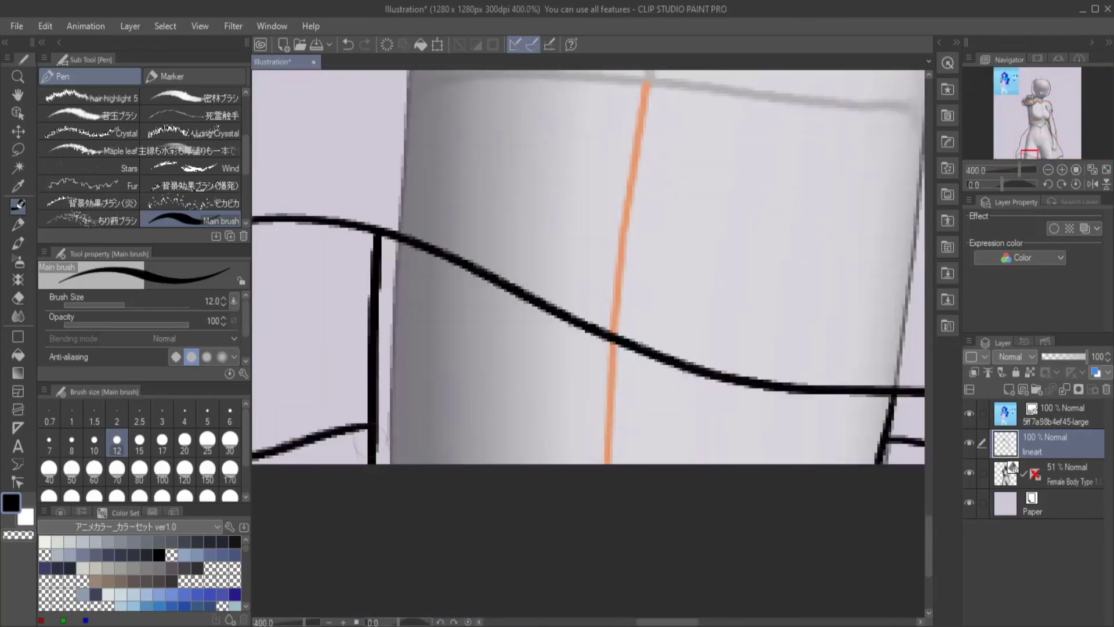
# Draw the inner hem line and the jagged zigzag stocking tops across the thighs beneath the skirt hem.
pyautogui.moveTo(378, 379)
pyautogui.mouseDown()
pyautogui.moveTo(428, 459)
pyautogui.moveTo(503, 357)
pyautogui.moveTo(567, 446)
pyautogui.mouseUp()
pyautogui.moveTo(878, 395)
pyautogui.mouseDown()
pyautogui.moveTo(760, 433)
pyautogui.moveTo(732, 411)
pyautogui.moveTo(567, 443)
pyautogui.moveTo(635, 395)
pyautogui.mouseUp()
pyautogui.scroll(-3, 584, 286)
pyautogui.scroll(3, 584, 286)
pyautogui.moveTo(560, 276); pyautogui.dragTo(606, 298)
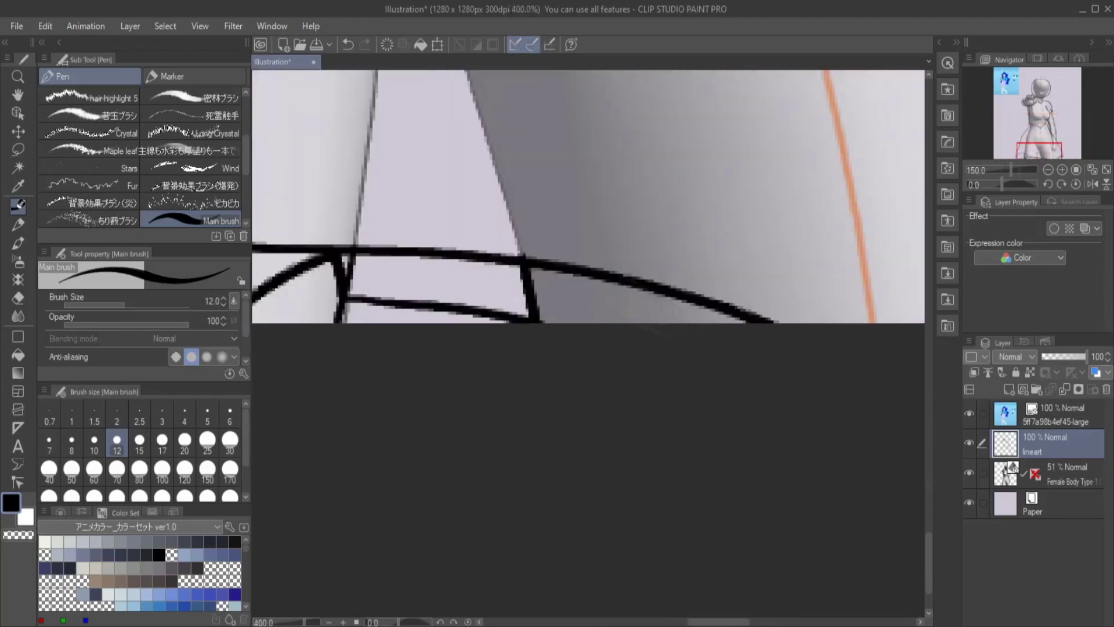
pyautogui.scroll(-3, 737, 303)
pyautogui.scroll(2, 614, 358)
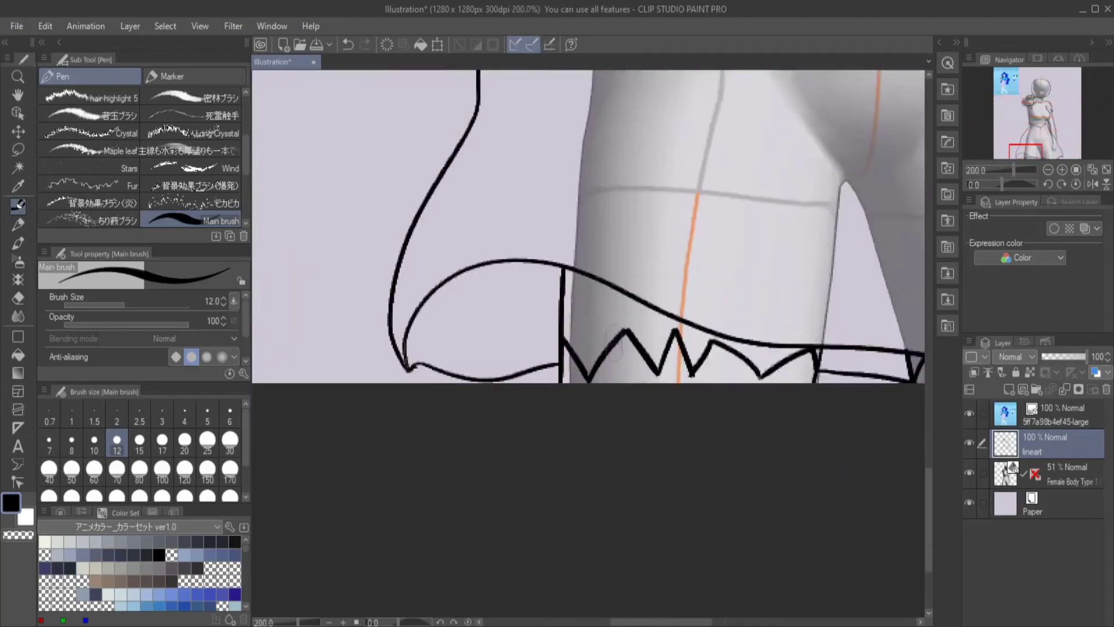
pyautogui.scroll(2, 589, 226)
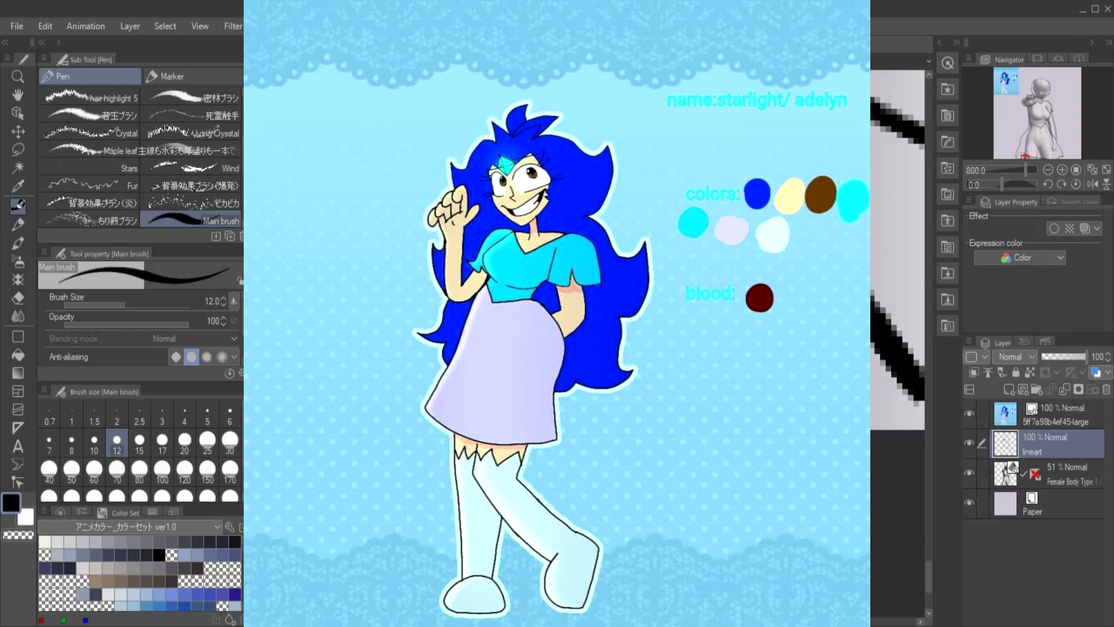
pyautogui.scroll(-2, 557, 313)
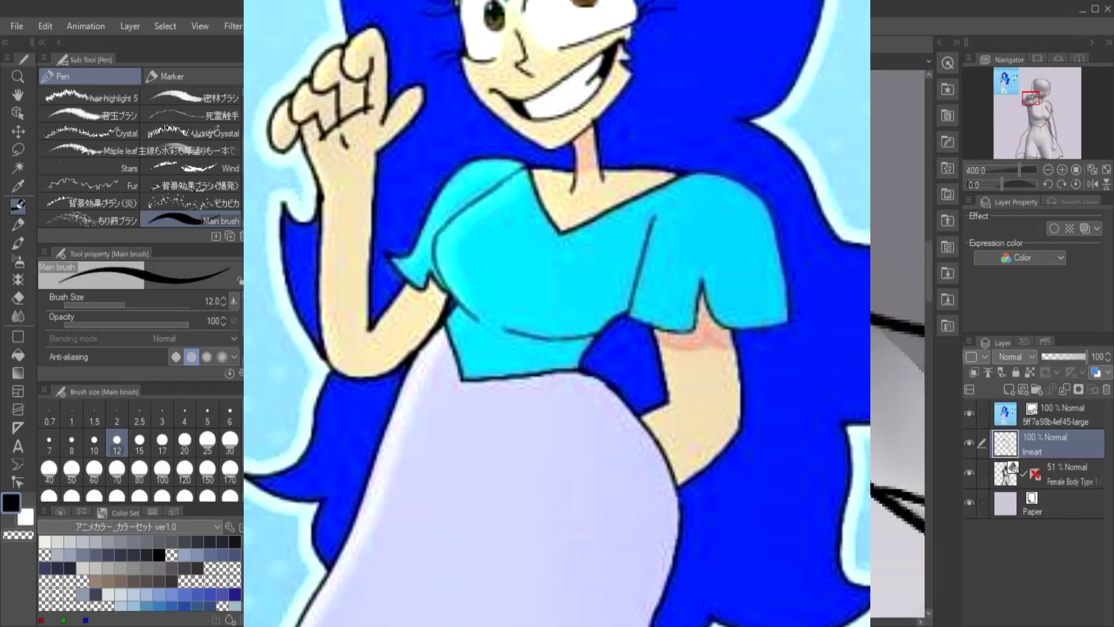
# Create a layer named eyes and draw one eye's curved upper lid, outer edge, lower lid and small oval pupil.
pyautogui.scroll(-8, 557, 314)
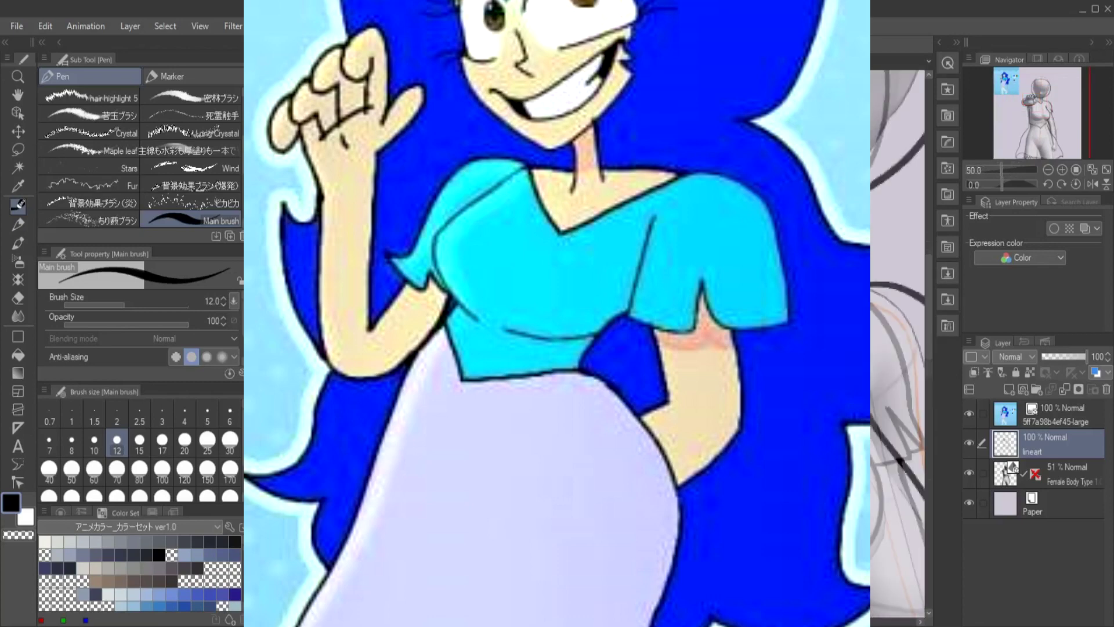
pyautogui.scroll(7, 557, 314)
pyautogui.hotkey('ctrl', 'shift', 'n')
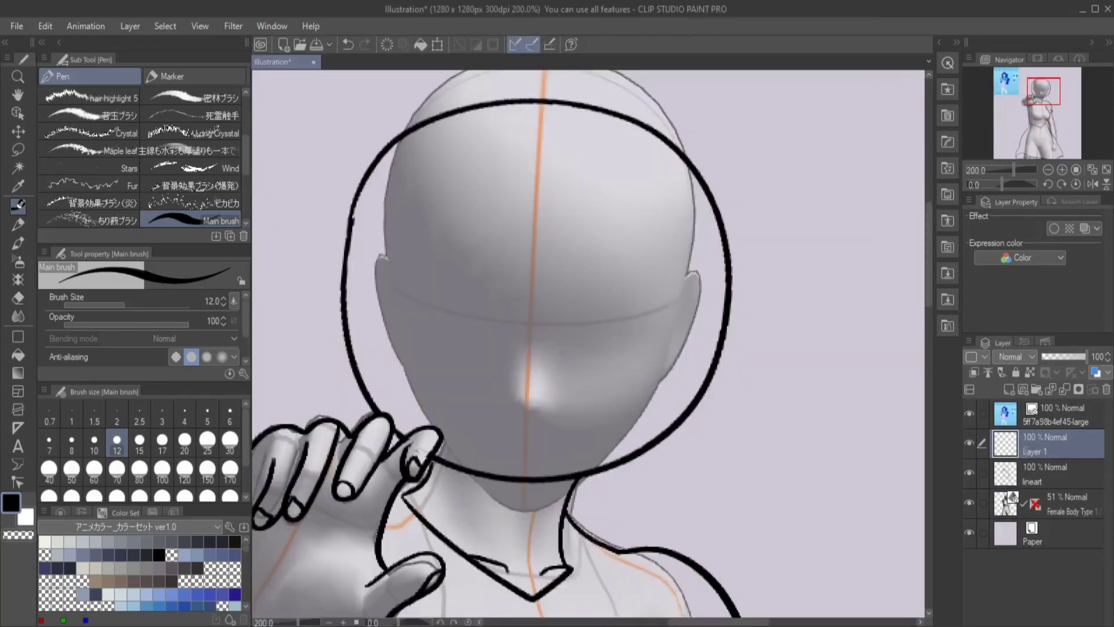
pyautogui.scroll(2, 636, 312)
pyautogui.moveTo(449, 394); pyautogui.dragTo(732, 365)
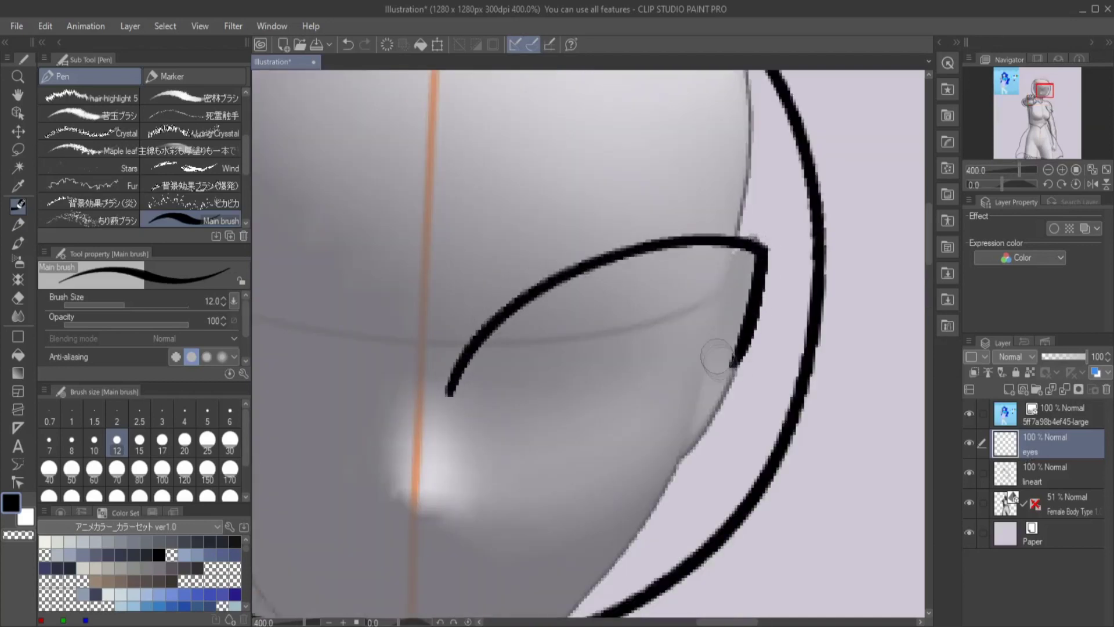
pyautogui.moveTo(490, 446); pyautogui.dragTo(688, 446)
pyautogui.moveTo(597, 376); pyautogui.dragTo(593, 372)
# Outline a thick upper lash with a pointed outer wing and add a short crease by the eye's inner corner.
pyautogui.scroll(-8, 593, 372)
pyautogui.scroll(8, 593, 371)
pyautogui.moveTo(444, 455)
pyautogui.mouseDown()
pyautogui.moveTo(699, 272)
pyautogui.moveTo(778, 296)
pyautogui.mouseUp()
pyautogui.moveTo(755, 377); pyautogui.dragTo(801, 293)
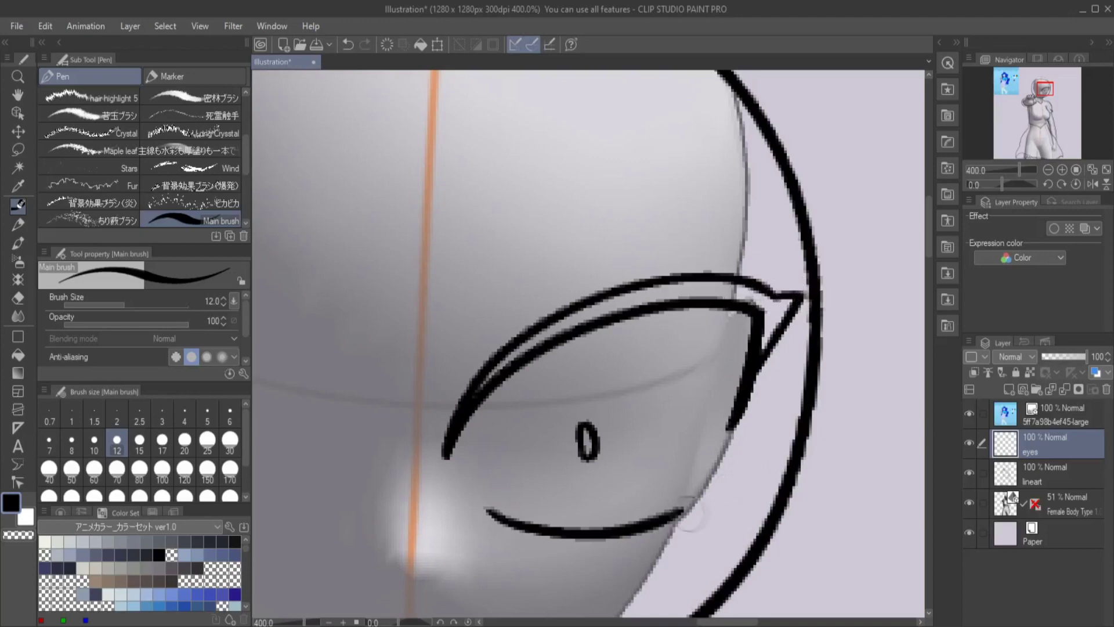
pyautogui.scroll(4, 626, 463)
pyautogui.moveTo(597, 336)
pyautogui.mouseDown()
pyautogui.moveTo(515, 371)
pyautogui.moveTo(531, 329)
pyautogui.moveTo(495, 351)
pyautogui.moveTo(502, 400)
pyautogui.mouseUp()
pyautogui.scroll(-8, 504, 401)
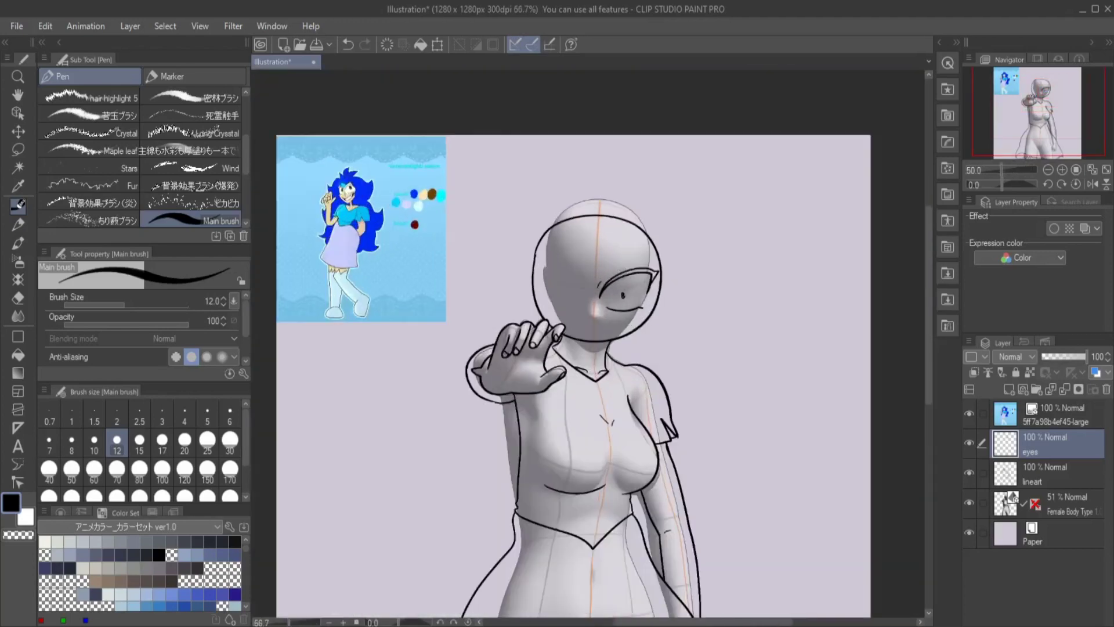
# Draw a slanted eyebrow above the eye and a short nose line, and refine the pupil and lower lid's outer end.
pyautogui.scroll(3, 574, 302)
pyautogui.scroll(-3, 575, 302)
pyautogui.scroll(3, 657, 199)
pyautogui.moveTo(528, 293); pyautogui.dragTo(673, 206)
pyautogui.scroll(-2, 597, 279)
pyautogui.scroll(3, 598, 278)
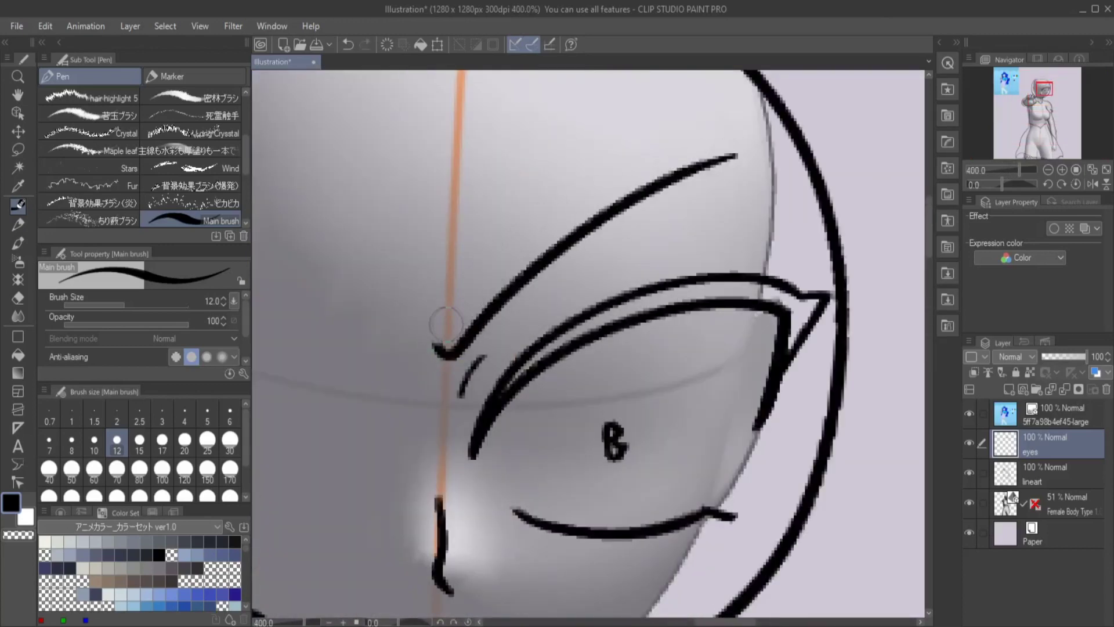
# Try redrawing the eyebrow as a tapered closed shape above the eye.
pyautogui.moveTo(467, 290); pyautogui.dragTo(734, 162)
pyautogui.hotkey('ctrl', 'z')
pyautogui.hotkey('ctrl', 'z')
pyautogui.moveTo(435, 313)
pyautogui.mouseDown()
pyautogui.moveTo(441, 337)
pyautogui.moveTo(740, 151)
pyautogui.mouseUp()
pyautogui.scroll(-3, 668, 282)
pyautogui.scroll(3, 667, 282)
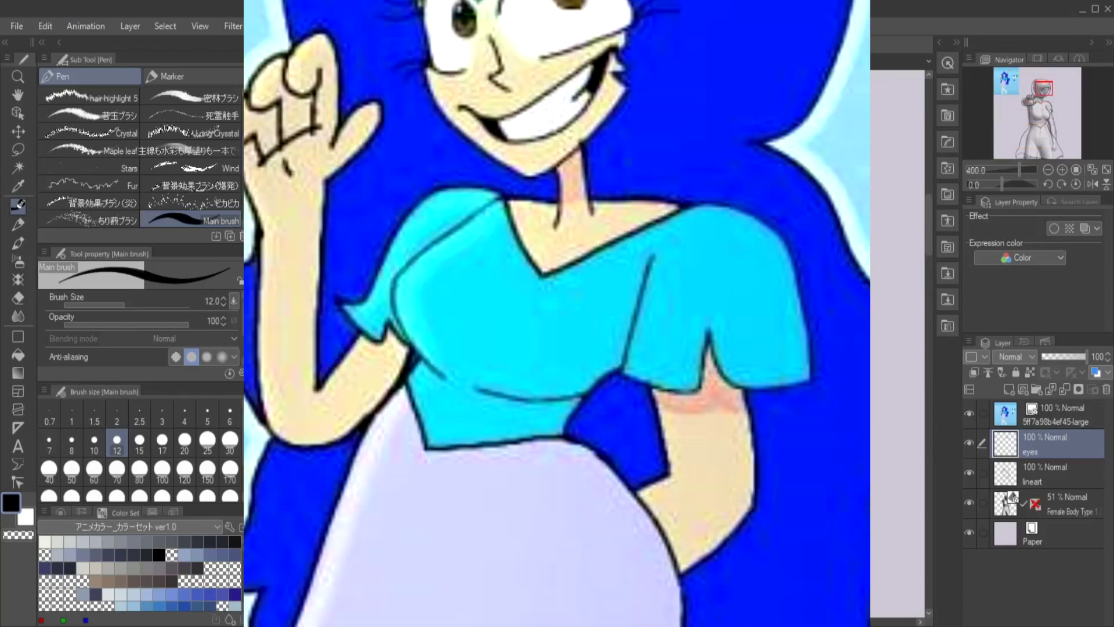
# Try rotating the lassoed eyebrow into a steeper angle, and clear the eyebrow and nose strokes.
pyautogui.click(18, 149)
pyautogui.hotkey('ctrl', 't')
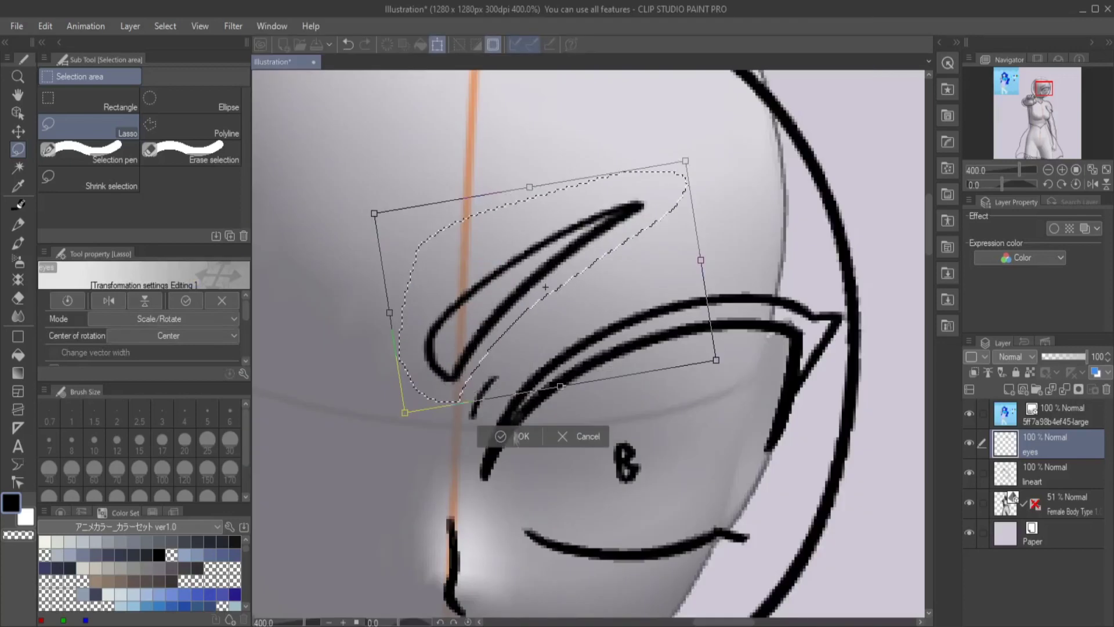
pyautogui.press('Delete')
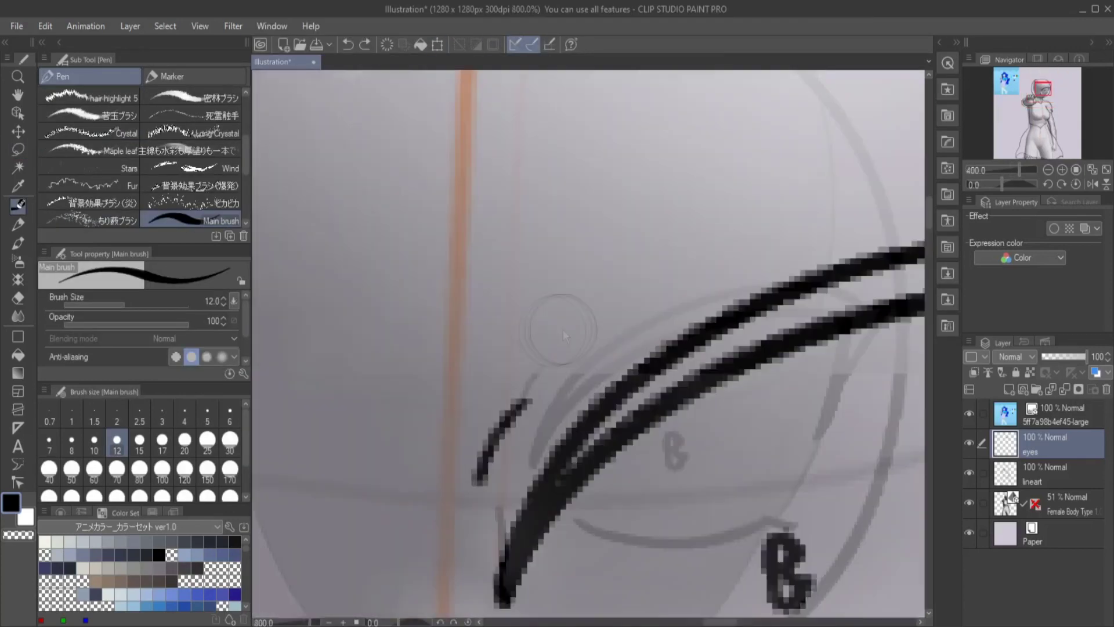
pyautogui.moveTo(450, 370); pyautogui.dragTo(473, 285)
pyautogui.moveTo(581, 215); pyautogui.dragTo(476, 281)
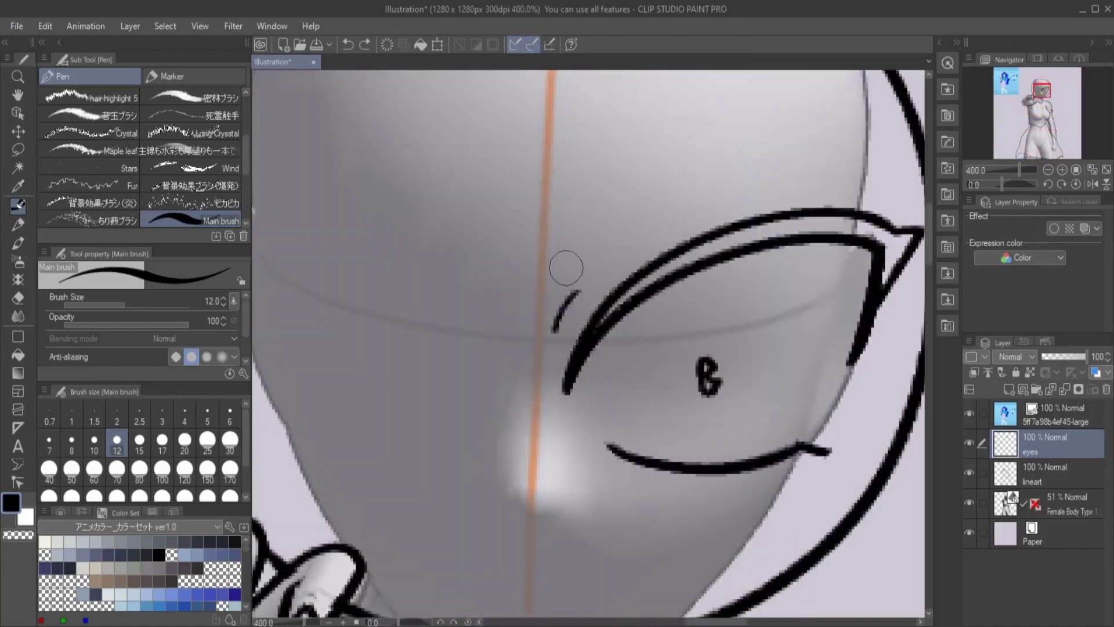
# Draw a steep single-line eyebrow and a short nose line, and fill the upper lash solid black.
pyautogui.moveTo(537, 378); pyautogui.dragTo(772, 111)
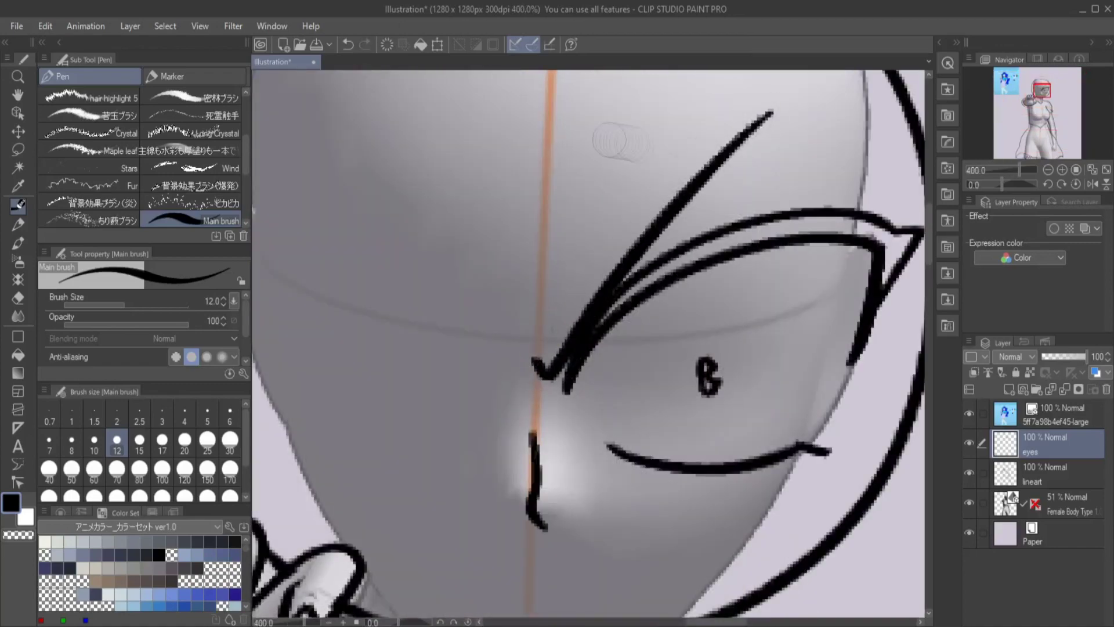
pyautogui.moveTo(453, 337)
pyautogui.mouseDown()
pyautogui.moveTo(515, 273)
pyautogui.moveTo(616, 226)
pyautogui.moveTo(723, 209)
pyautogui.mouseUp()
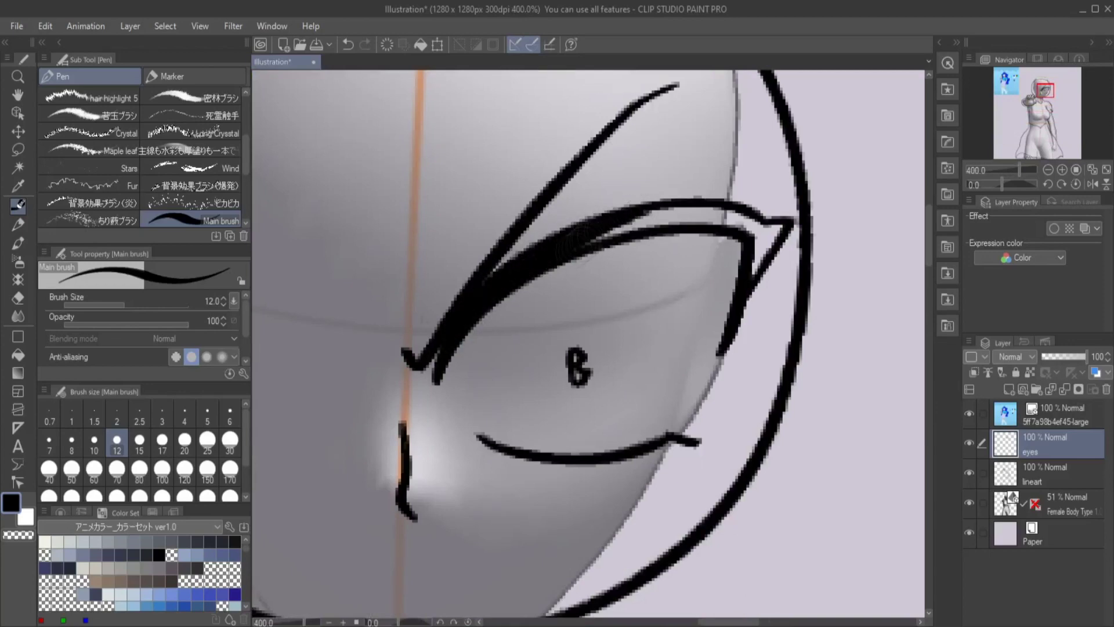
pyautogui.moveTo(636, 218)
pyautogui.mouseDown()
pyautogui.moveTo(754, 261)
pyautogui.moveTo(780, 218)
pyautogui.mouseUp()
pyautogui.moveTo(650, 235); pyautogui.dragTo(766, 214)
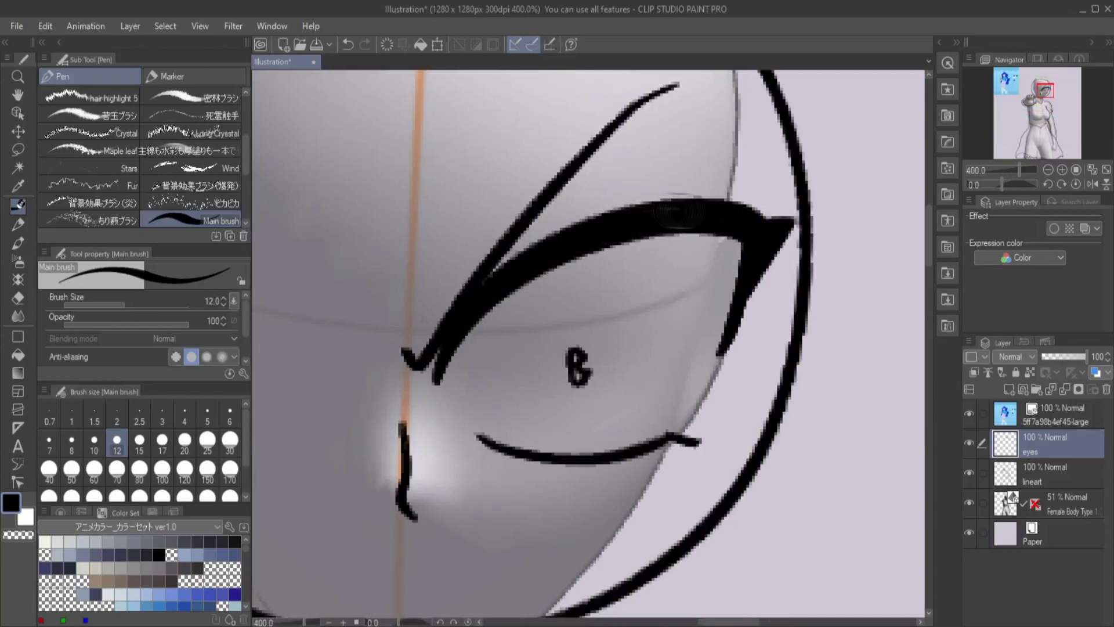
# Add a small pointed lash spike beneath the wing at the eye's outer corner.
pyautogui.moveTo(717, 187)
pyautogui.mouseDown()
pyautogui.moveTo(688, 200)
pyautogui.moveTo(676, 243)
pyautogui.mouseUp()
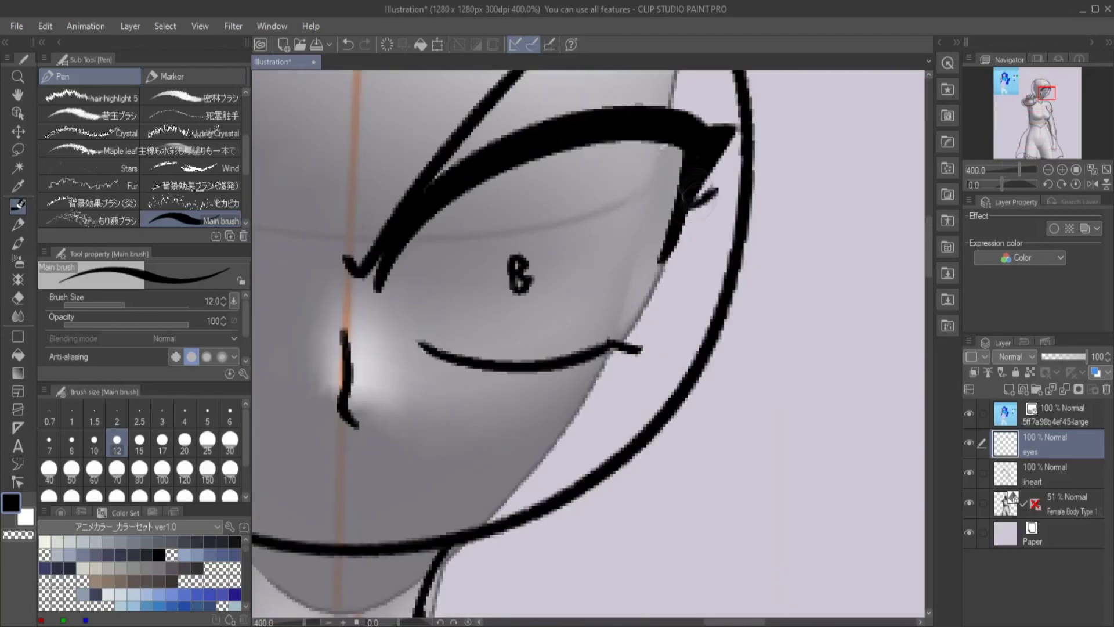
pyautogui.hotkey('ctrl', 'z')
pyautogui.hotkey('ctrl', 'z')
pyautogui.moveTo(712, 187); pyautogui.dragTo(684, 225)
pyautogui.scroll(-6, 679, 235)
pyautogui.scroll(3, 793, 188)
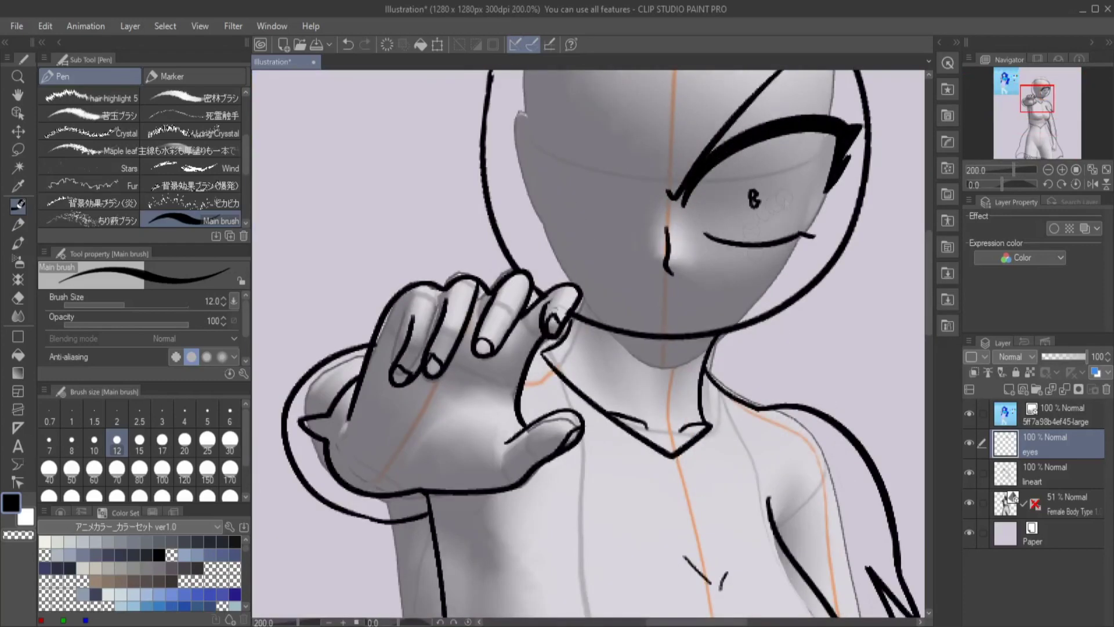
# Lasso the eye and eyebrow, copy and paste them, and mirror the copy onto the other side of the face.
pyautogui.press('m')
pyautogui.scroll(1, 793, 188)
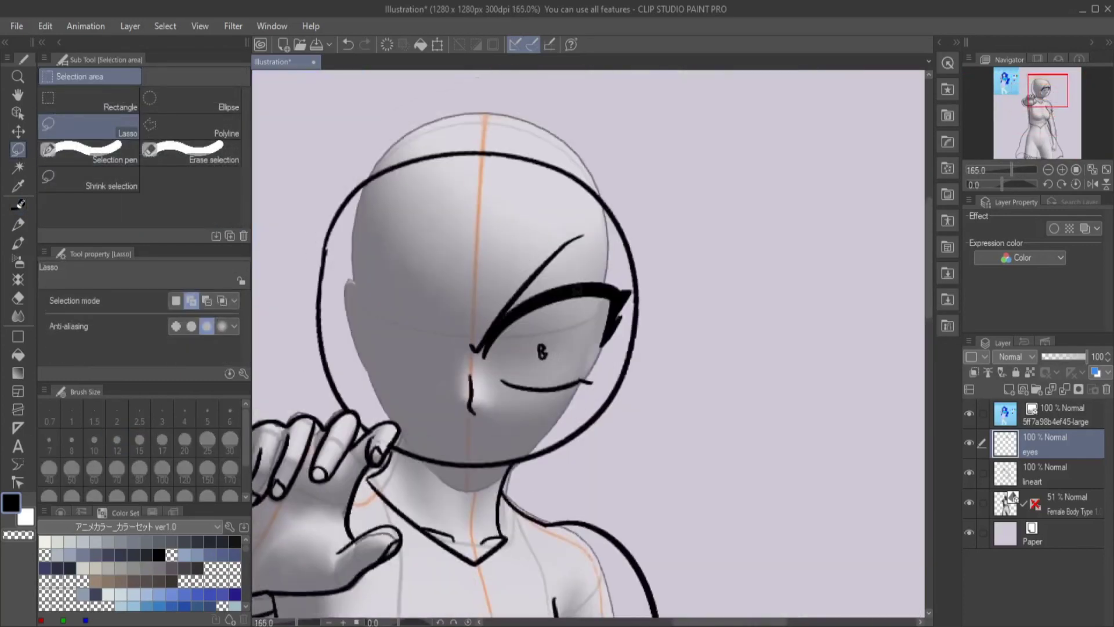
pyautogui.moveTo(493, 403); pyautogui.dragTo(495, 404)
pyautogui.hotkey('ctrl', 'd')
pyautogui.moveTo(666, 287); pyautogui.dragTo(499, 406)
pyautogui.hotkey('ctrl', 'c')
pyautogui.hotkey('ctrl', 'v')
pyautogui.hotkey('ctrl', 't')
pyautogui.moveTo(624, 287)
pyautogui.mouseDown()
pyautogui.moveTo(434, 288)
pyautogui.moveTo(432, 308)
pyautogui.mouseUp()
pyautogui.hotkey('ctrl', 'z')
pyautogui.hotkey('ctrl', 'z')
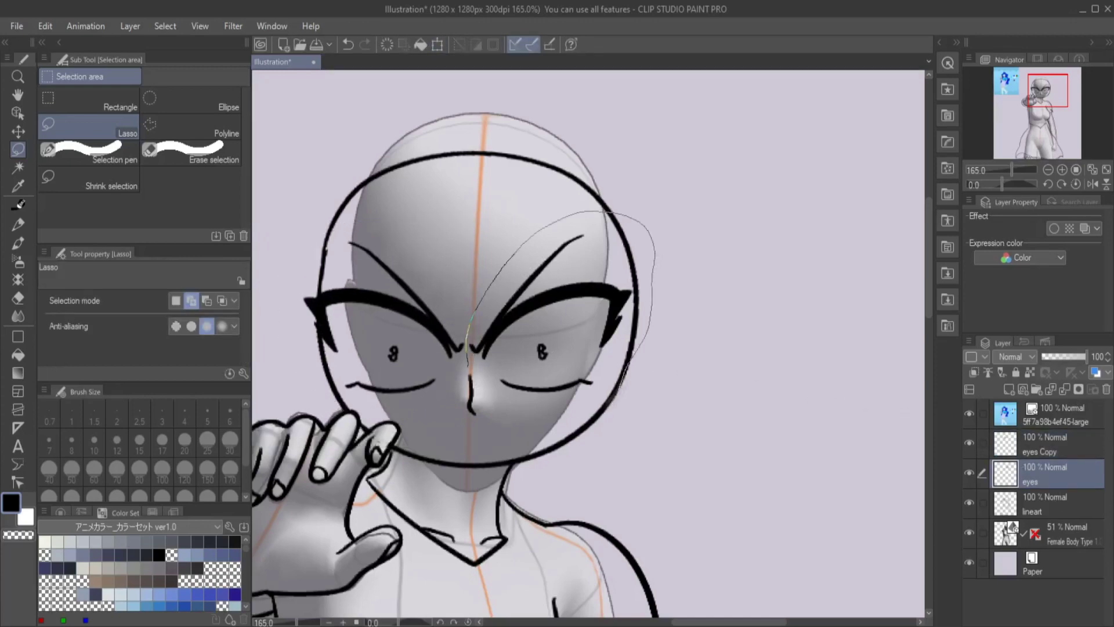
# Merge the mirrored copy into the eyes layer and trim the lash tips protruding past the head outline.
pyautogui.hotkey('ctrl', 'd')
pyautogui.scroll(-5, 560, 315)
pyautogui.scroll(6, 561, 315)
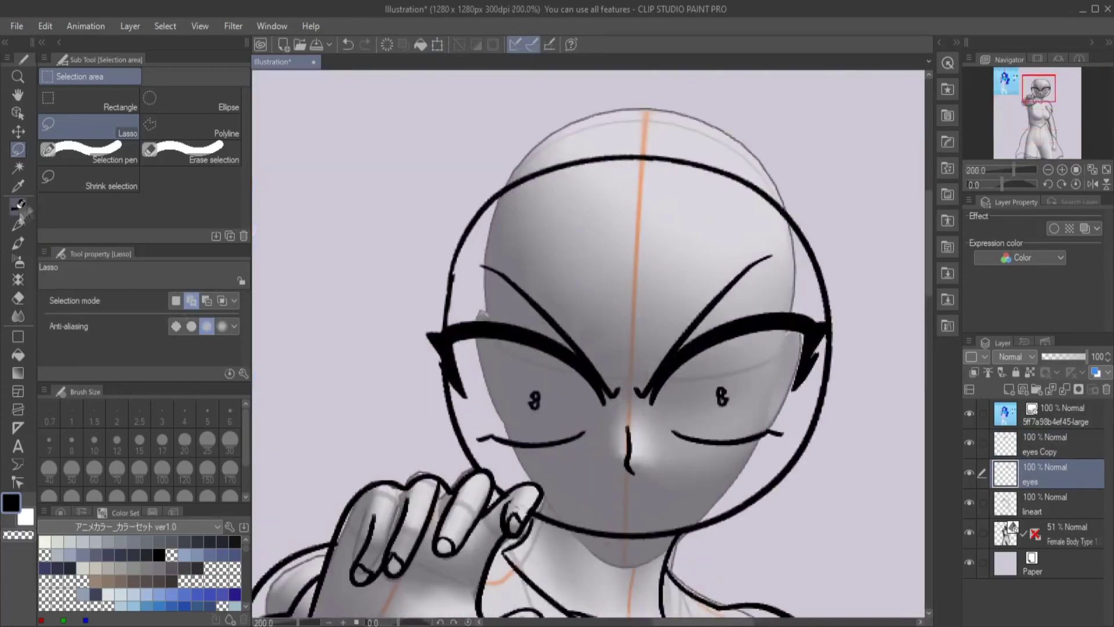
pyautogui.press('p')
pyautogui.hotkey('ctrl', 'z')
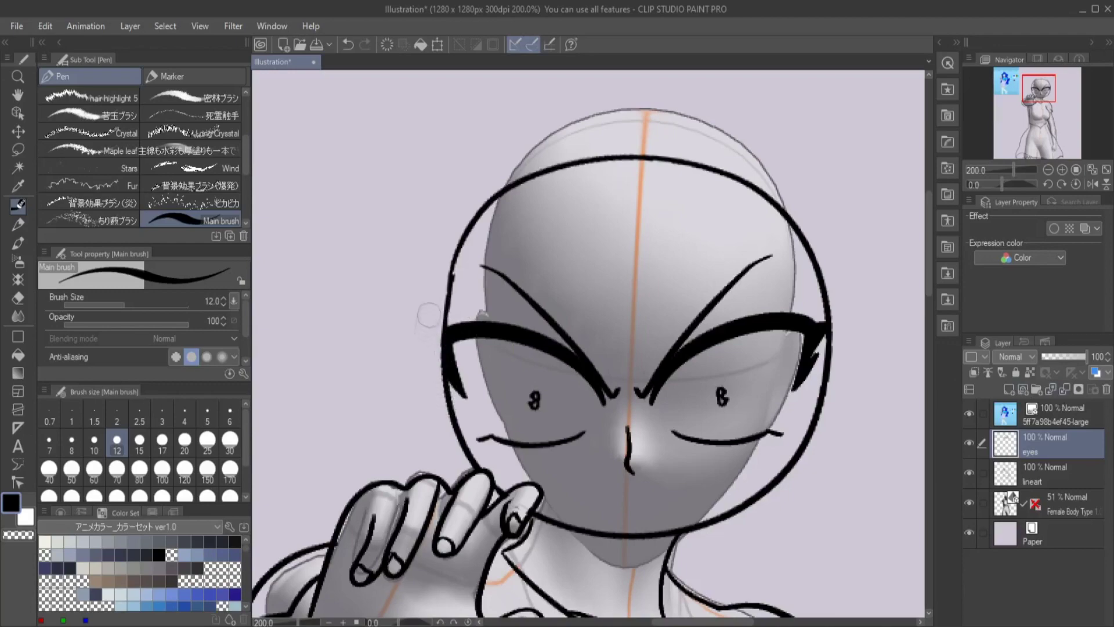
# On the lineart layer, draw a small mouth from short broken strokes below the nose.
pyautogui.scroll(-3, 432, 290)
pyautogui.scroll(5, 580, 377)
pyautogui.click(1045, 473)
pyautogui.moveTo(627, 402); pyautogui.dragTo(824, 376)
pyautogui.hotkey('ctrl', 'z')
pyautogui.scroll(-5, 672, 367)
pyautogui.scroll(6, 604, 398)
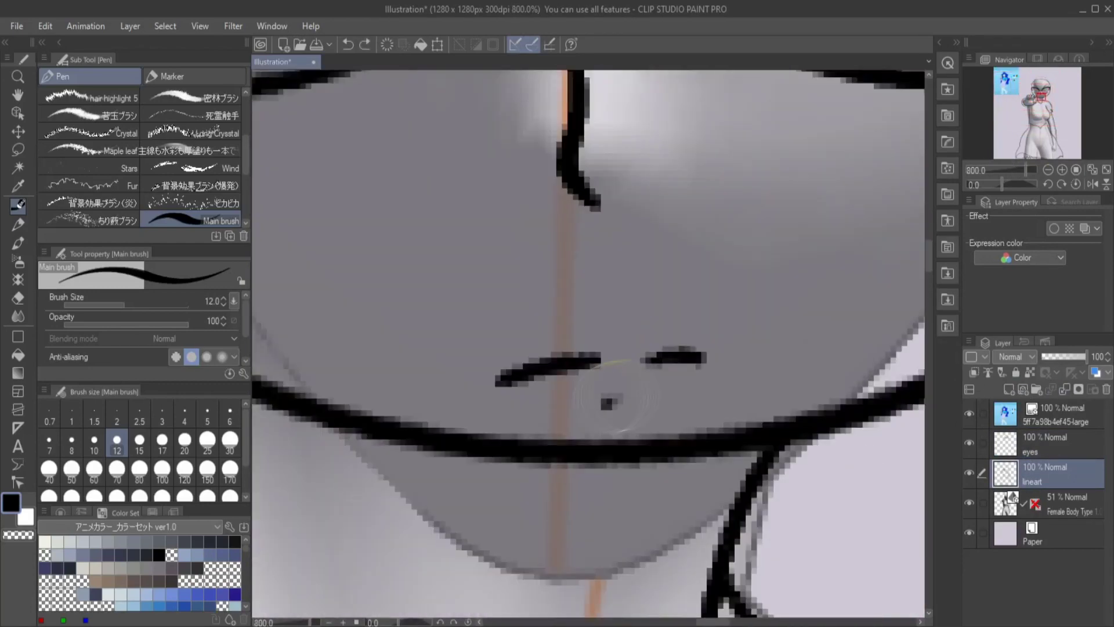
pyautogui.scroll(-8, 604, 398)
# Draw the outer ear outlines on both sides of the head beside the eyes.
pyautogui.scroll(6, 703, 233)
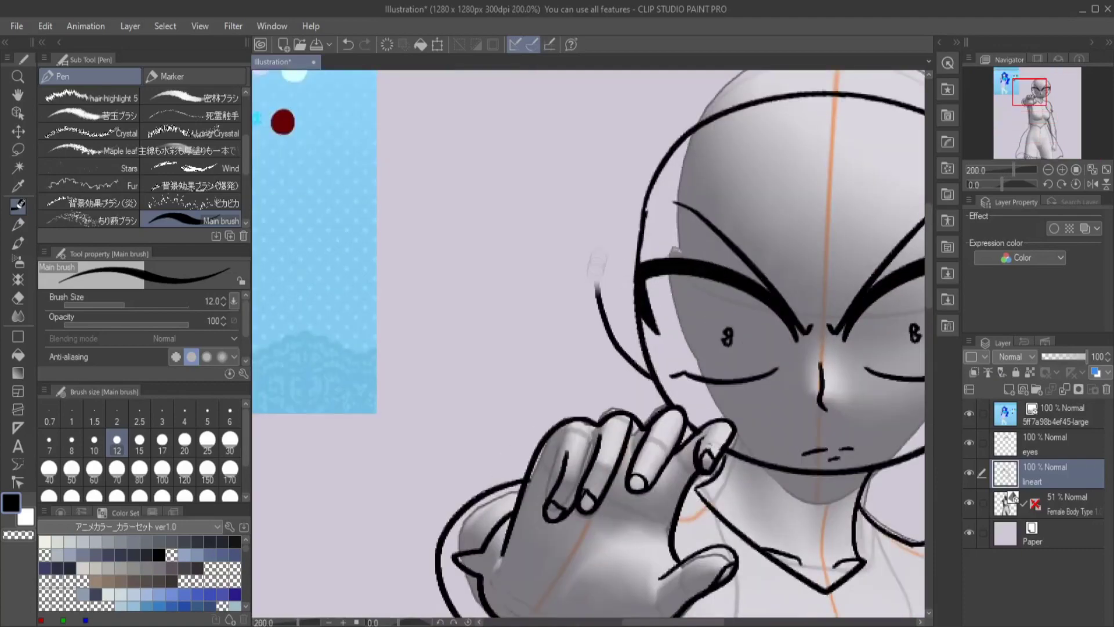
pyautogui.scroll(-3, 596, 284)
pyautogui.scroll(3, 668, 322)
pyautogui.scroll(2, 727, 241)
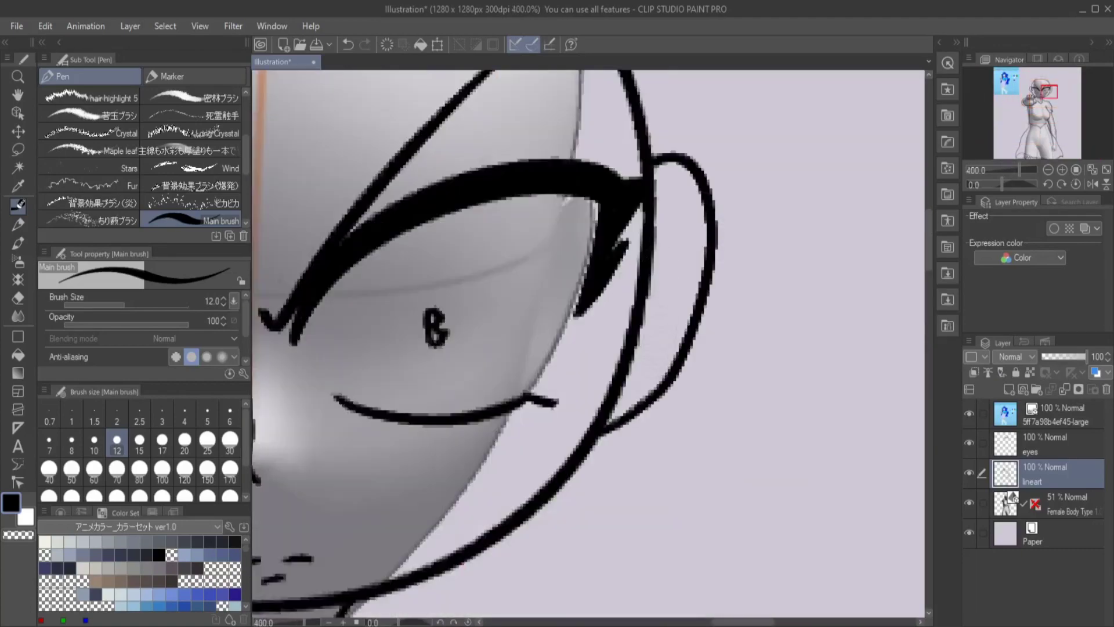
pyautogui.scroll(-6, 677, 182)
pyautogui.scroll(6, 674, 191)
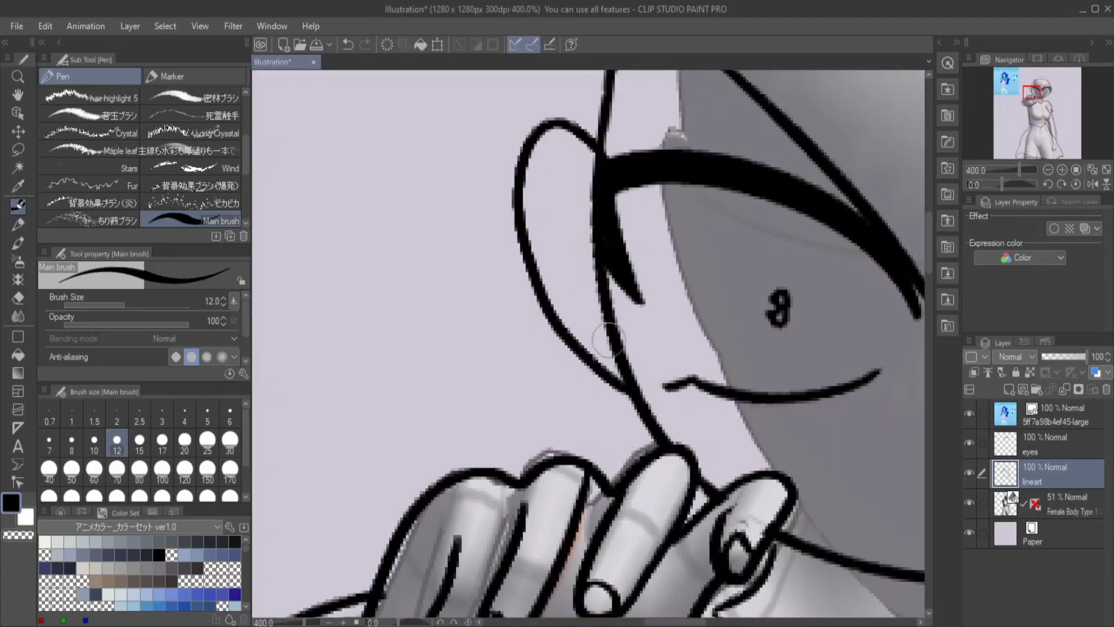
# Draw the inner ear folds and add small tick marks by the inner ends of the lower lids.
pyautogui.scroll(-3, 575, 244)
pyautogui.scroll(5, 582, 248)
pyautogui.moveTo(581, 247); pyautogui.dragTo(575, 308)
pyautogui.scroll(-6, 592, 348)
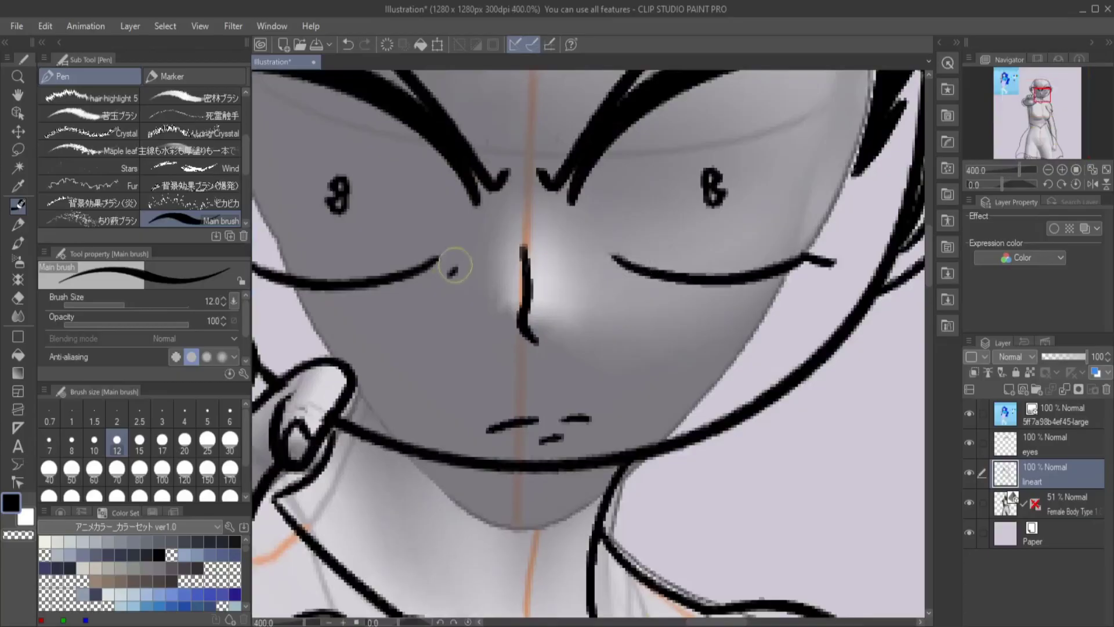
pyautogui.scroll(-4, 592, 290)
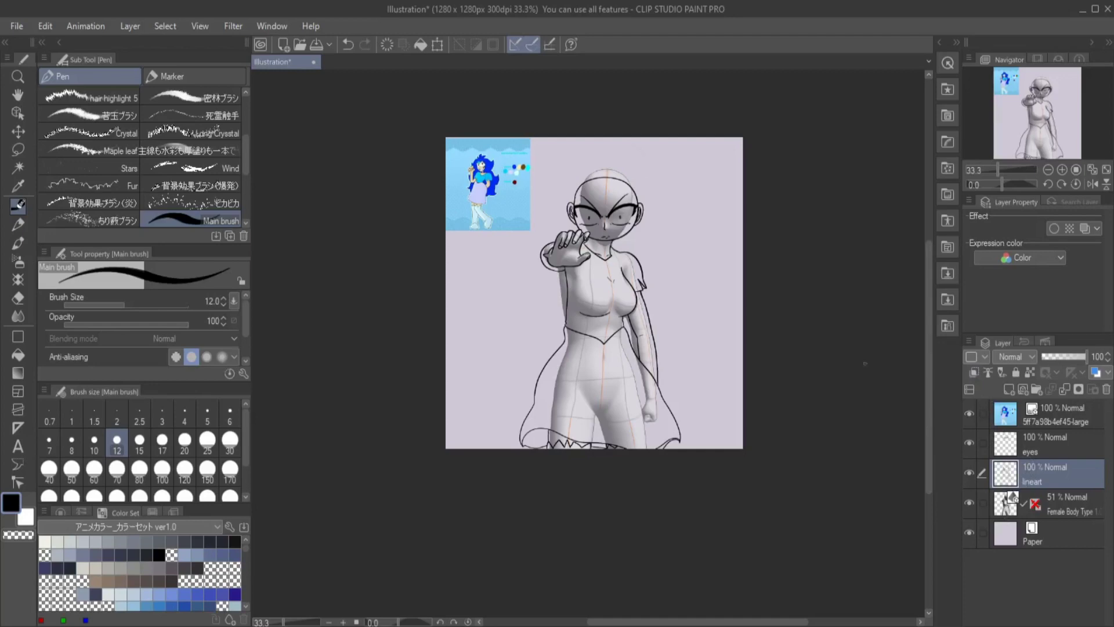
# Create a new layer above the eyes layer and draw a faceted diamond gem on the forehead.
pyautogui.scroll(8, 606, 220)
pyautogui.click(1040, 444)
pyautogui.hotkey('ctrl', 'shift', 'n')
pyautogui.moveTo(532, 121)
pyautogui.mouseDown()
pyautogui.moveTo(456, 241)
pyautogui.moveTo(555, 366)
pyautogui.moveTo(625, 224)
pyautogui.moveTo(554, 366)
pyautogui.mouseUp()
pyautogui.moveTo(543, 171)
pyautogui.mouseDown()
pyautogui.moveTo(560, 305)
pyautogui.moveTo(545, 170)
pyautogui.mouseUp()
pyautogui.moveTo(544, 171); pyautogui.dragTo(549, 100)
pyautogui.moveTo(555, 310); pyautogui.dragTo(554, 362)
pyautogui.moveTo(596, 228); pyautogui.dragTo(630, 232)
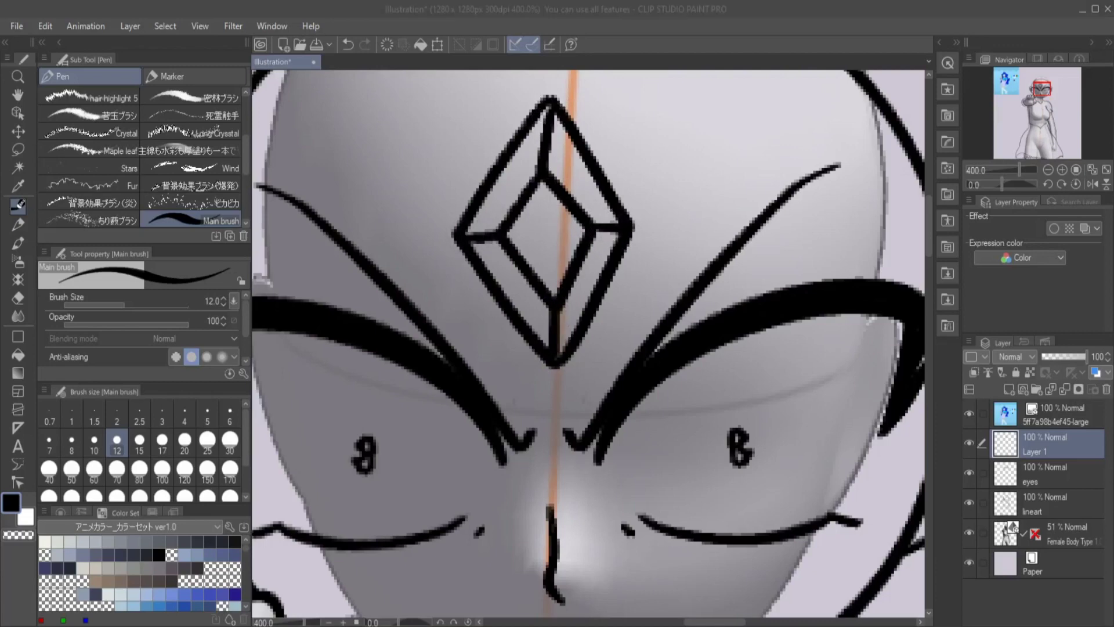
# Add another layer above the gem and draw peaked lines across the forehead on both sides of the gem.
pyautogui.hotkey('ctrl', '0')
pyautogui.scroll(3, 1036, 117)
pyautogui.click(1042, 85)
pyautogui.click(1010, 387)
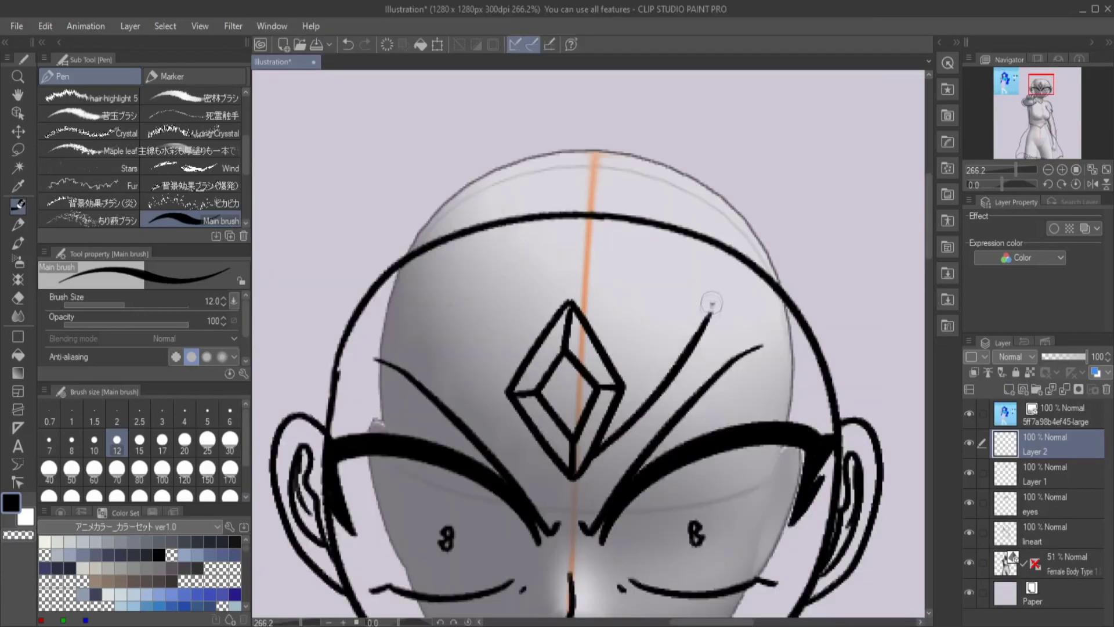
pyautogui.moveTo(712, 301); pyautogui.dragTo(841, 435)
pyautogui.scroll(-4, 329, 539)
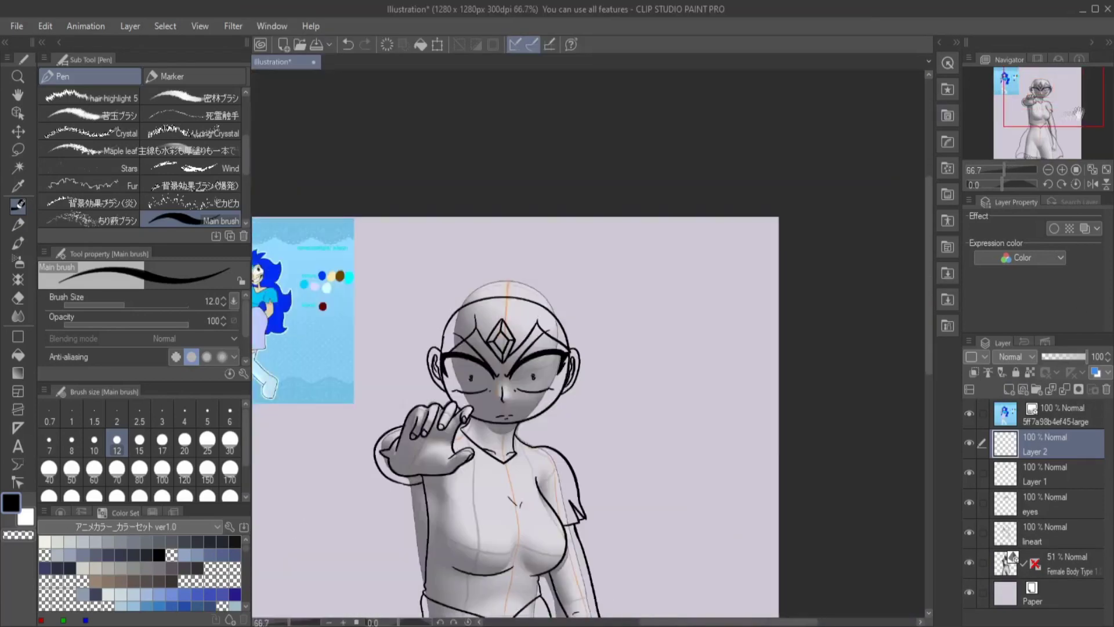
# Lower the eyes layer's opacity to 40% and make the topmost drawing layer, Layer 2, active again.
pyautogui.click(1042, 501)
pyautogui.click(1044, 444)
pyautogui.scroll(-2, 899, 348)
pyautogui.scroll(-1, 897, 371)
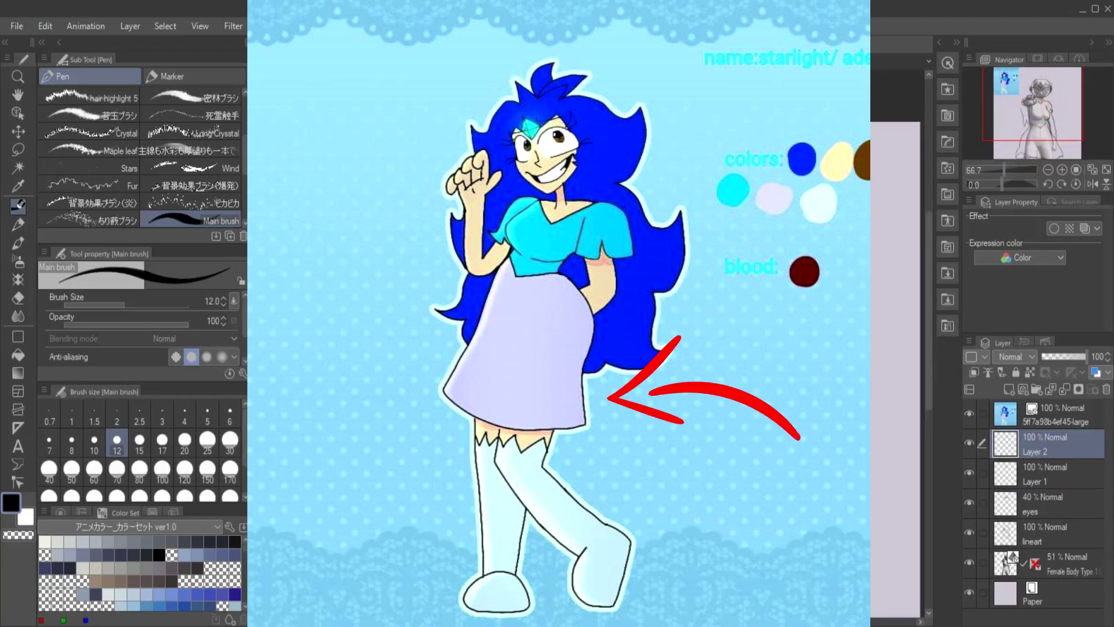
# Draw the hair's long wavy outer outline with pointed tips on both sides of the head, following the reference.
pyautogui.scroll(1, 899, 348)
pyautogui.scroll(-1, 899, 349)
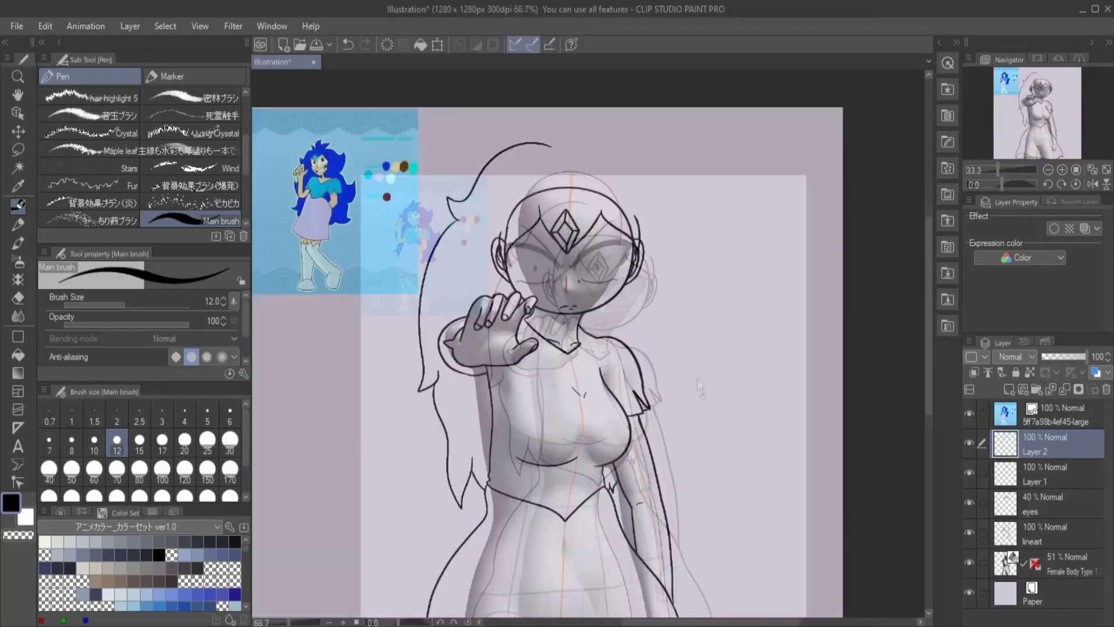
pyautogui.moveTo(676, 374); pyautogui.dragTo(647, 450)
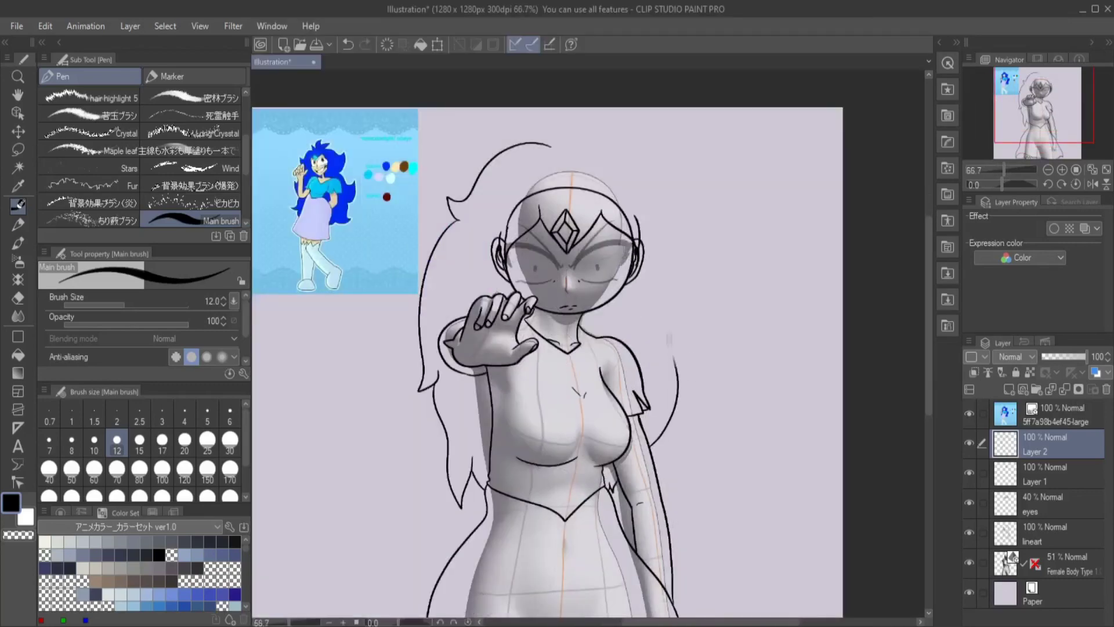
pyautogui.scroll(1, 644, 133)
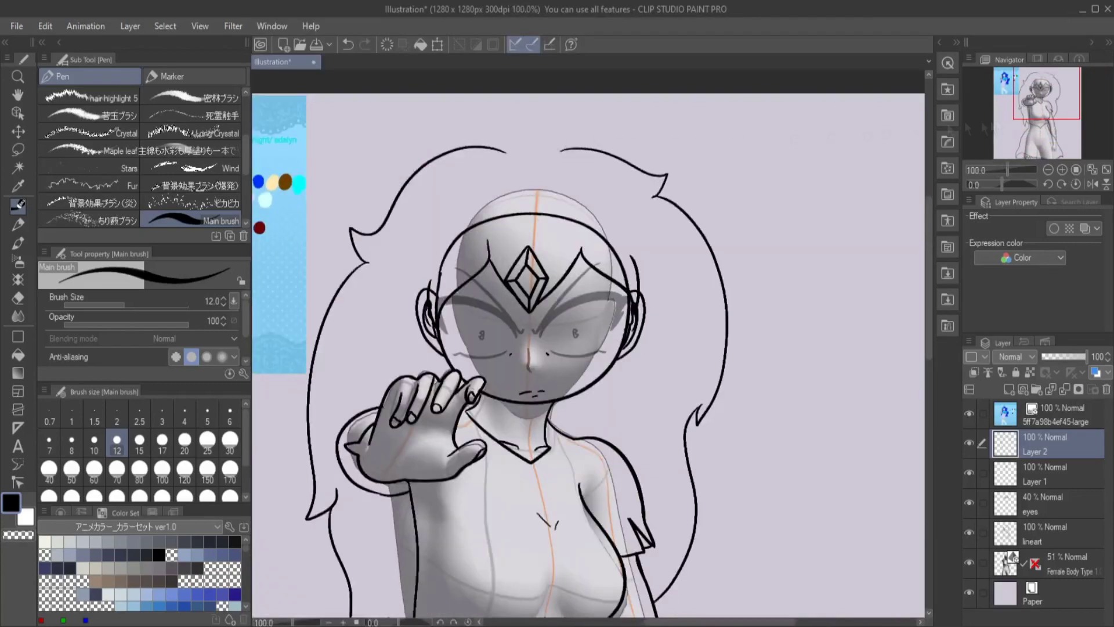
# Draw a leaf-shaped hair tuft on the crown and short curved strands beside the ear above the raised hand.
pyautogui.scroll(2, 560, 198)
pyautogui.hotkey('ctrl', 'z')
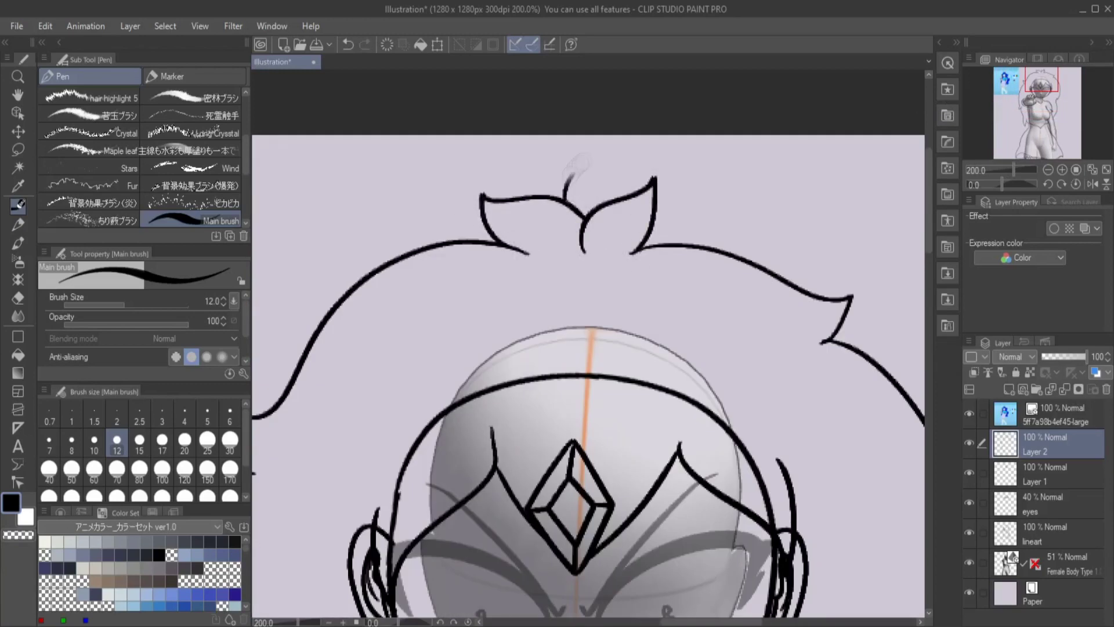
pyautogui.scroll(-3, 602, 200)
pyautogui.scroll(2, 602, 200)
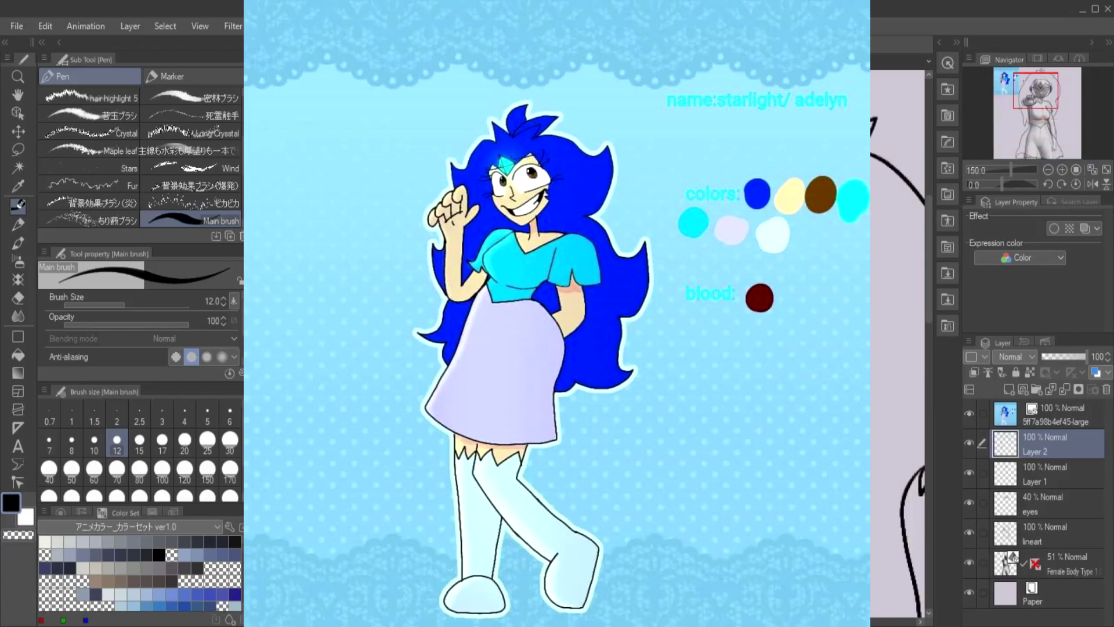
pyautogui.scroll(1, 558, 313)
# Hide the 3D mannequin layer and restore the eyes layer to 100% opacity.
pyautogui.hotkey('alt', '[')
pyautogui.hotkey('alt', '[')
pyautogui.hotkey('alt', '[')
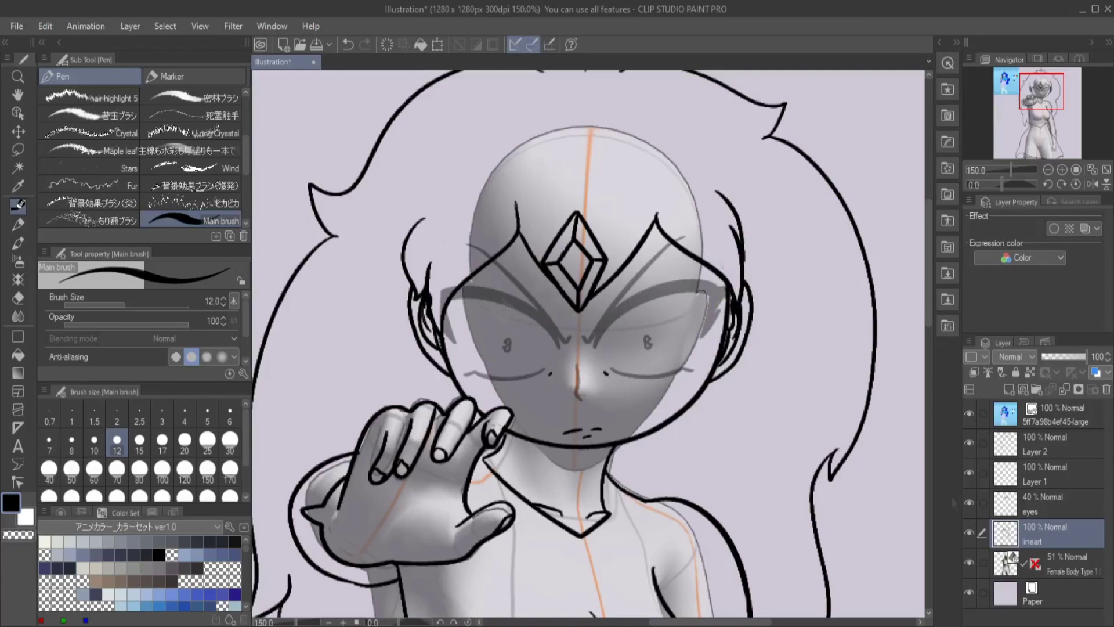
pyautogui.click(969, 561)
pyautogui.click(1045, 504)
pyautogui.moveTo(1062, 357); pyautogui.dragTo(1095, 360)
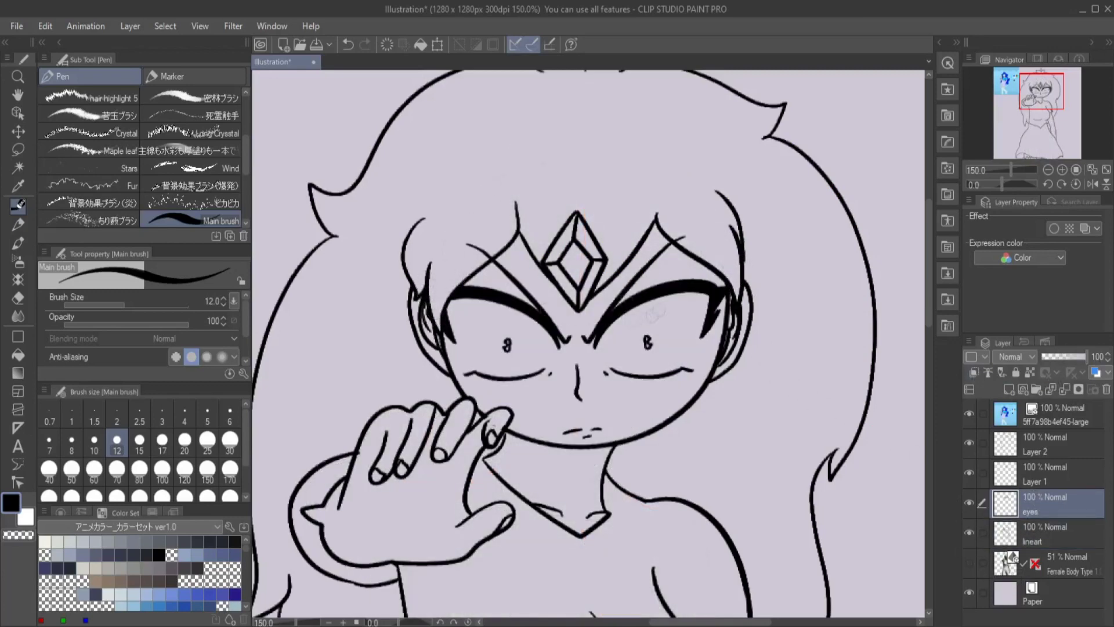
# Create a new raster layer directly above the hidden mannequin layer, underneath the lineart, for the base colours.
pyautogui.hotkey('ctrl', '-')
pyautogui.hotkey('ctrl', '-')
pyautogui.hotkey('ctrl', '-')
pyautogui.hotkey('ctrl', 'alt', '0')
pyautogui.hotkey('ctrl', '+')
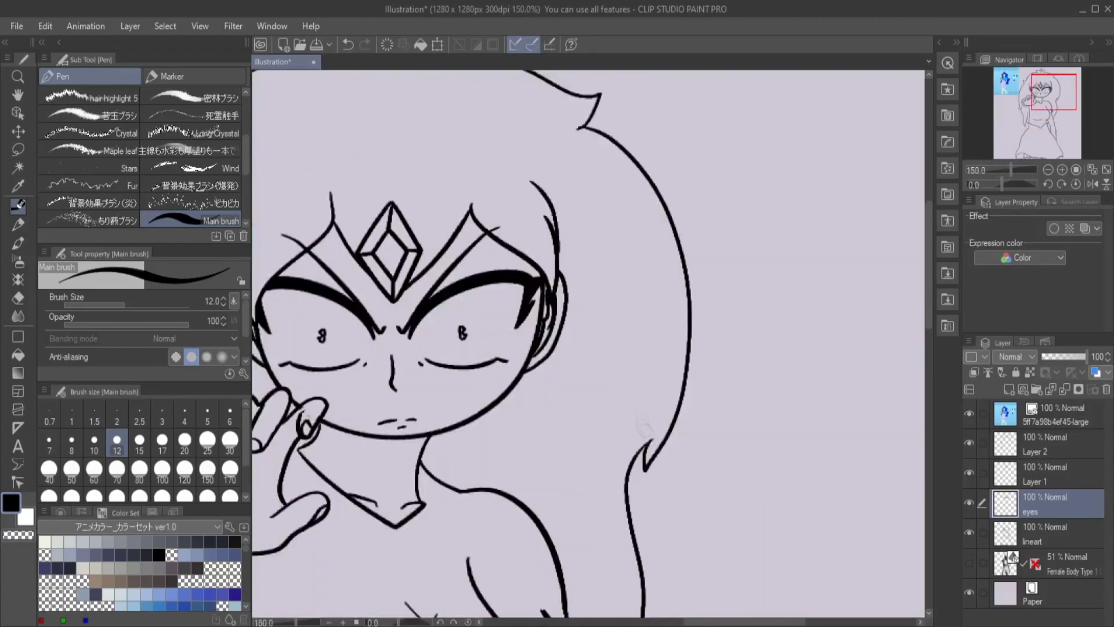
pyautogui.hotkey('ctrl', '-')
pyautogui.hotkey('ctrl', '-')
pyautogui.hotkey('ctrl', '-')
pyautogui.hotkey('ctrl', '-')
pyautogui.click(1062, 563)
pyautogui.hotkey('ctrl', 'shift', 'n')
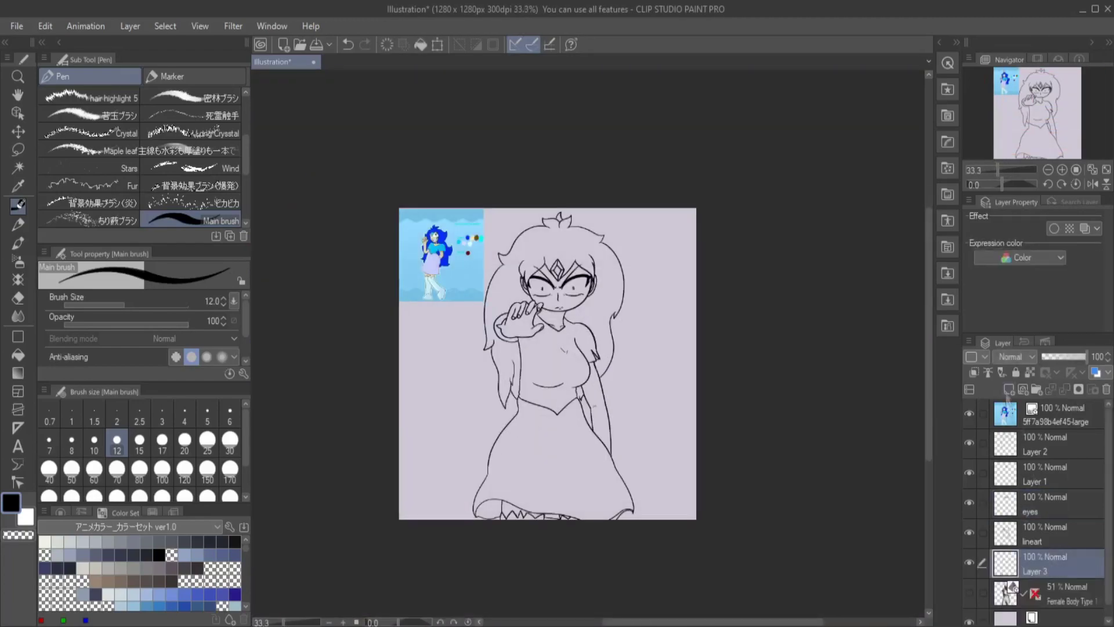
# Fill the skirt with lavender sampled from the reference and its visible underside with a darker grey-blue.
pyautogui.scroll(5, 432, 263)
pyautogui.keyDown('alt'); pyautogui.click(441, 222); pyautogui.keyUp('alt')
pyautogui.scroll(-5, 441, 222)
pyautogui.press('g')
pyautogui.click(499, 447)
pyautogui.click(60, 512)
pyautogui.click(451, 536)
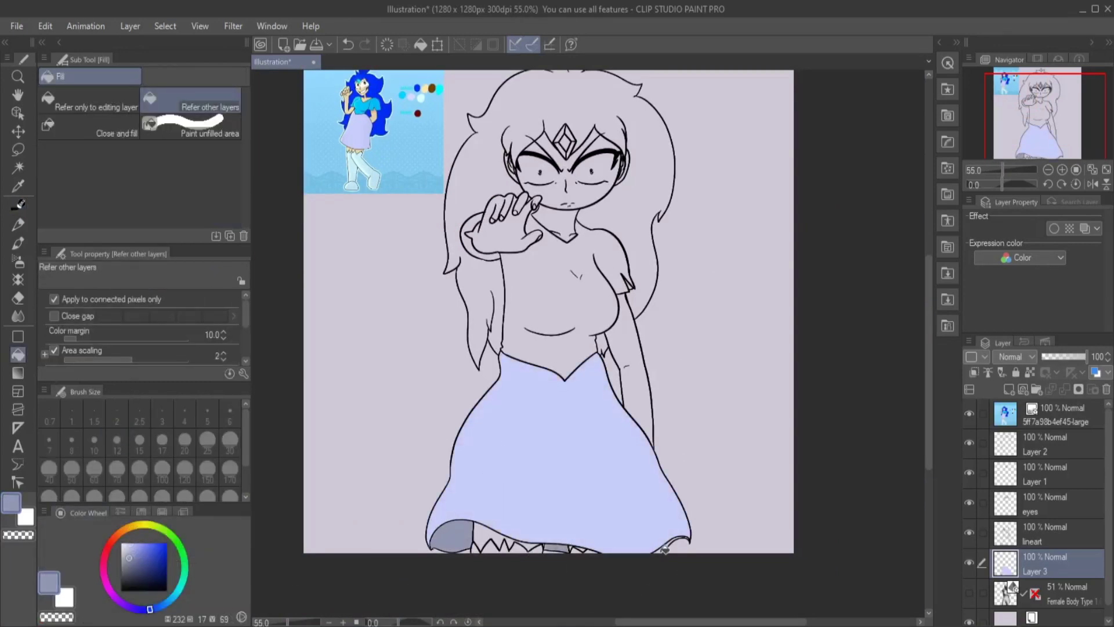
# Redo the grey-blue fill on the skirt's underside with area scaling set to 1.
pyautogui.scroll(6, 665, 549)
pyautogui.press('p')
pyautogui.scroll(-3, 589, 438)
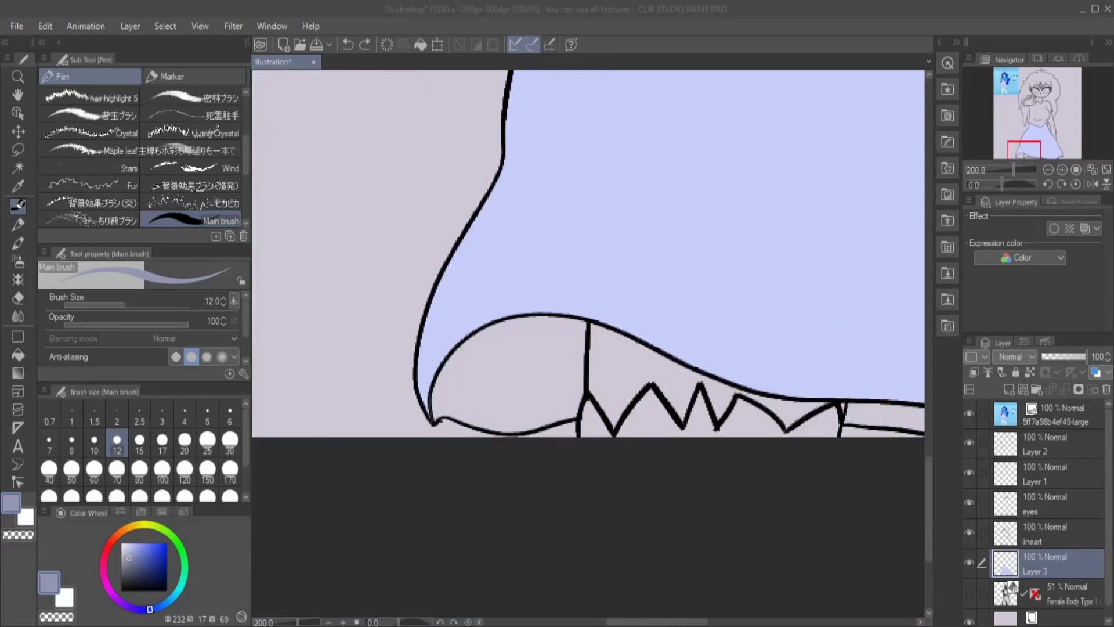
pyautogui.press('g')
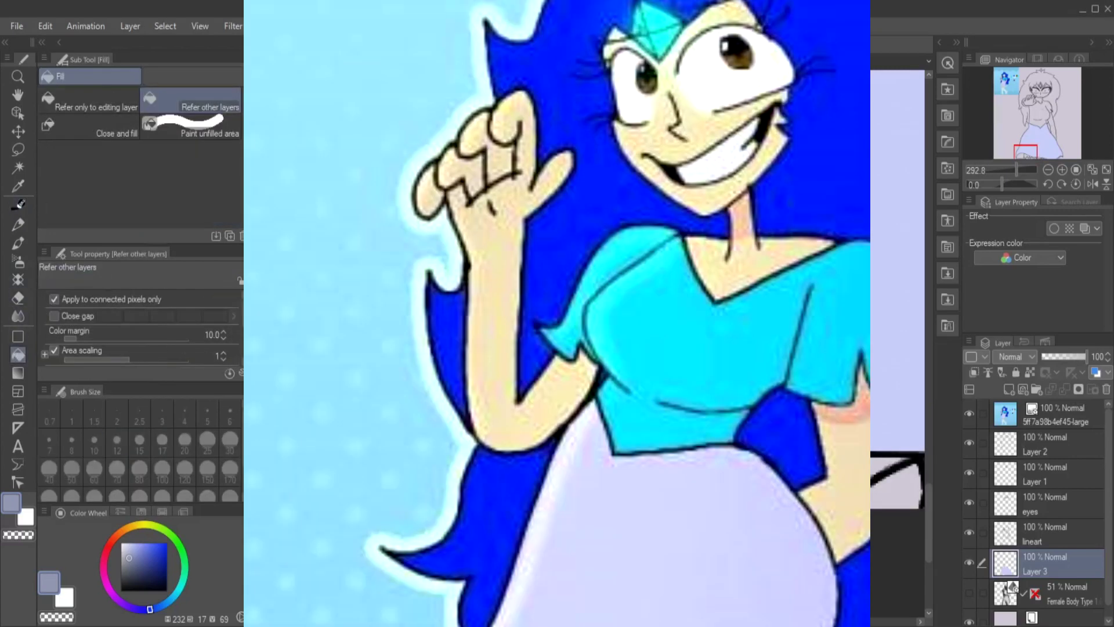
pyautogui.scroll(-2, 902, 230)
# Fill the top and its sleeves with bright cyan-blue sampled from the reference.
pyautogui.press('p')
pyautogui.scroll(-3, 902, 348)
pyautogui.press('i')
pyautogui.press('g')
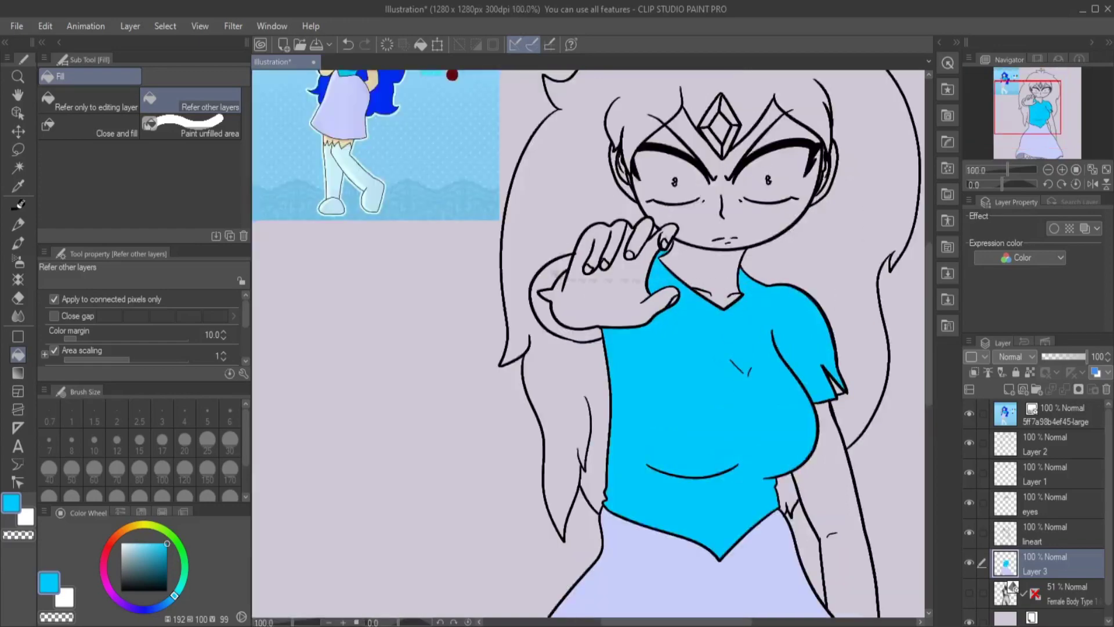
# On the lineart layer, trim the raised hand's finger lines so they stop short of the knuckle outline.
pyautogui.click(1014, 523)
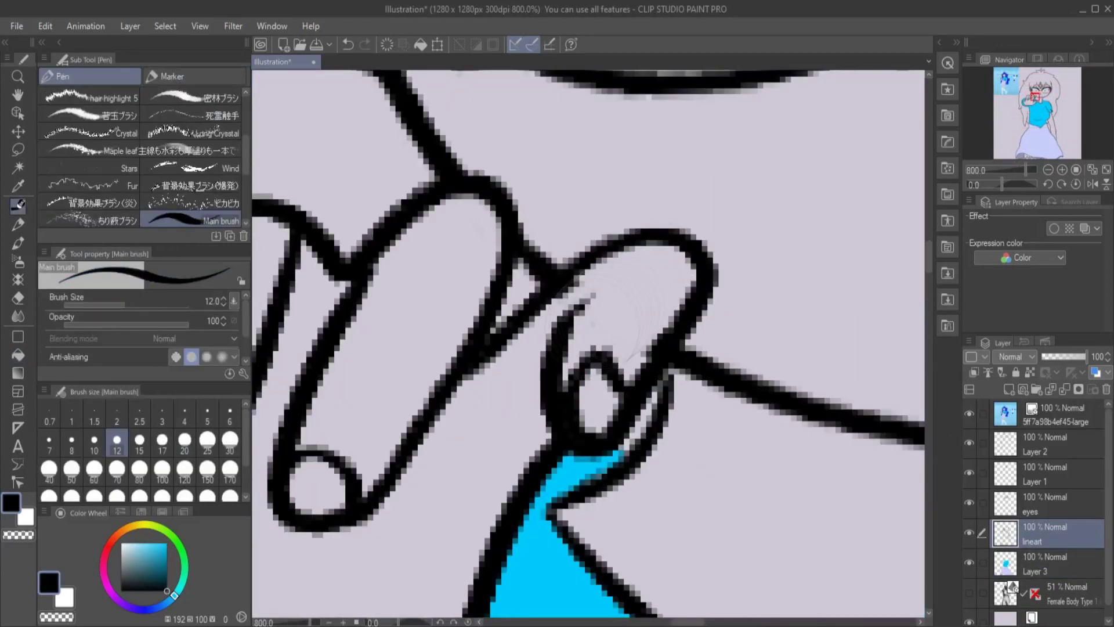
pyautogui.moveTo(355, 290); pyautogui.dragTo(377, 271)
pyautogui.click(1029, 99)
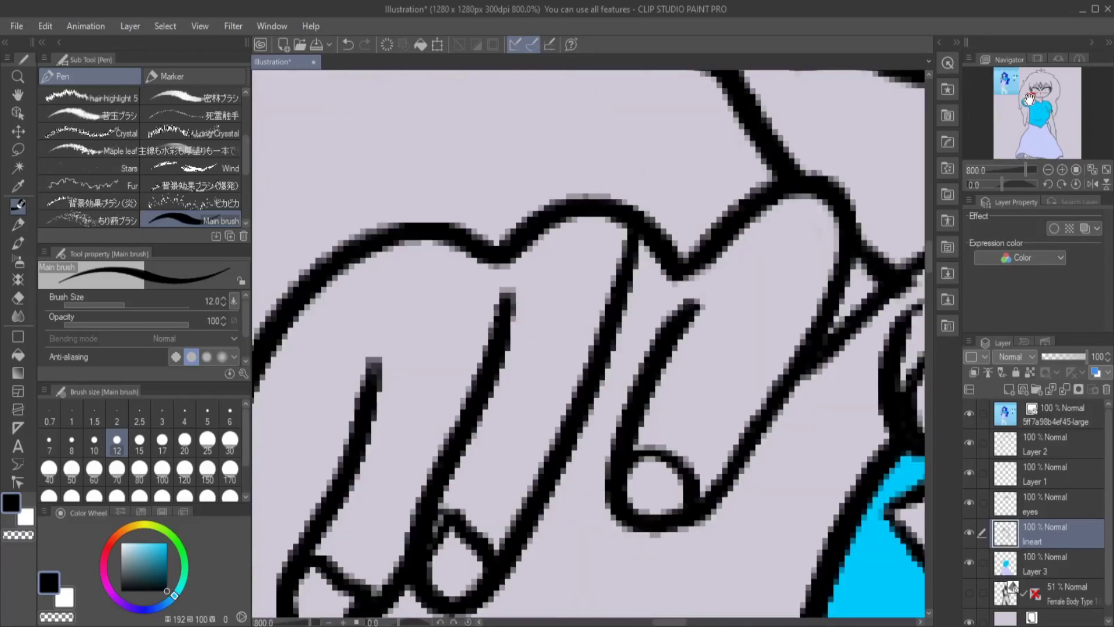
pyautogui.click(1029, 99)
# Erase the raised hand's outermost finger and redraw it slimmer, with a rounded tip and nail.
pyautogui.moveTo(598, 191)
pyautogui.mouseDown()
pyautogui.moveTo(572, 378)
pyautogui.moveTo(529, 462)
pyautogui.moveTo(609, 249)
pyautogui.mouseUp()
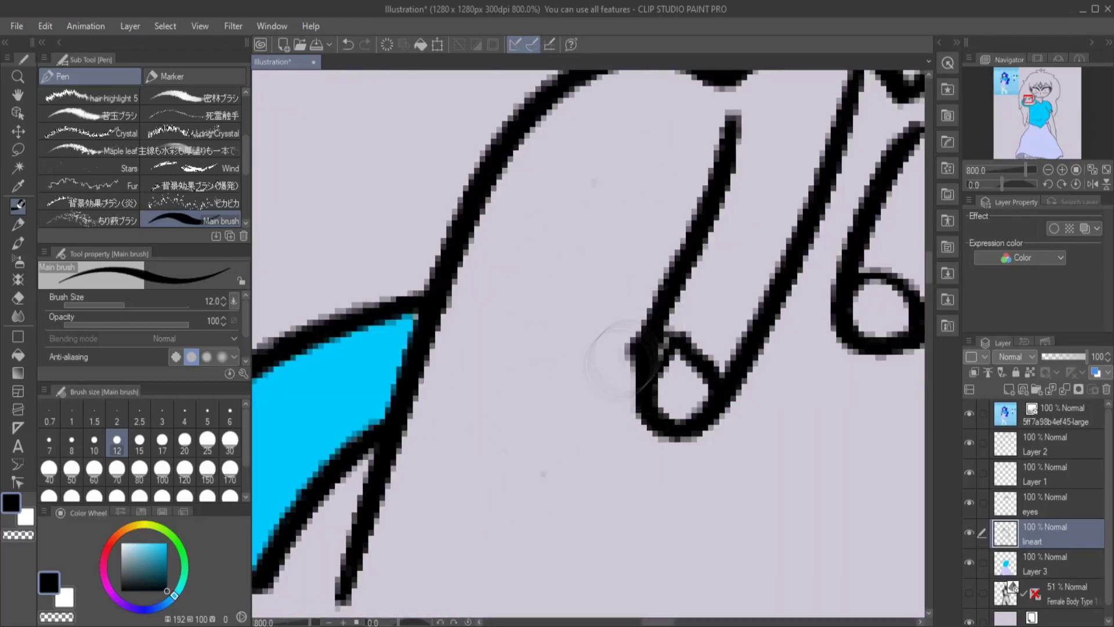
pyautogui.moveTo(621, 360); pyautogui.dragTo(535, 299)
pyautogui.moveTo(633, 157); pyautogui.dragTo(535, 356)
pyautogui.scroll(-3, 603, 276)
pyautogui.scroll(2, 604, 275)
pyautogui.hotkey('ctrl', 'z')
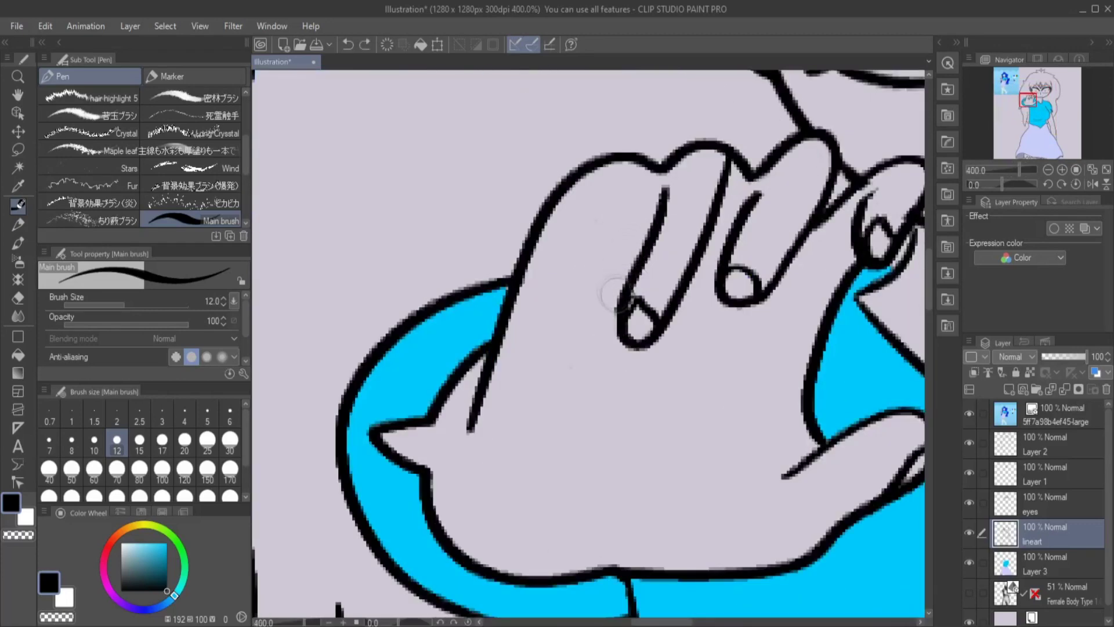
pyautogui.moveTo(638, 219)
pyautogui.mouseDown()
pyautogui.moveTo(599, 307)
pyautogui.moveTo(541, 327)
pyautogui.moveTo(589, 231)
pyautogui.mouseUp()
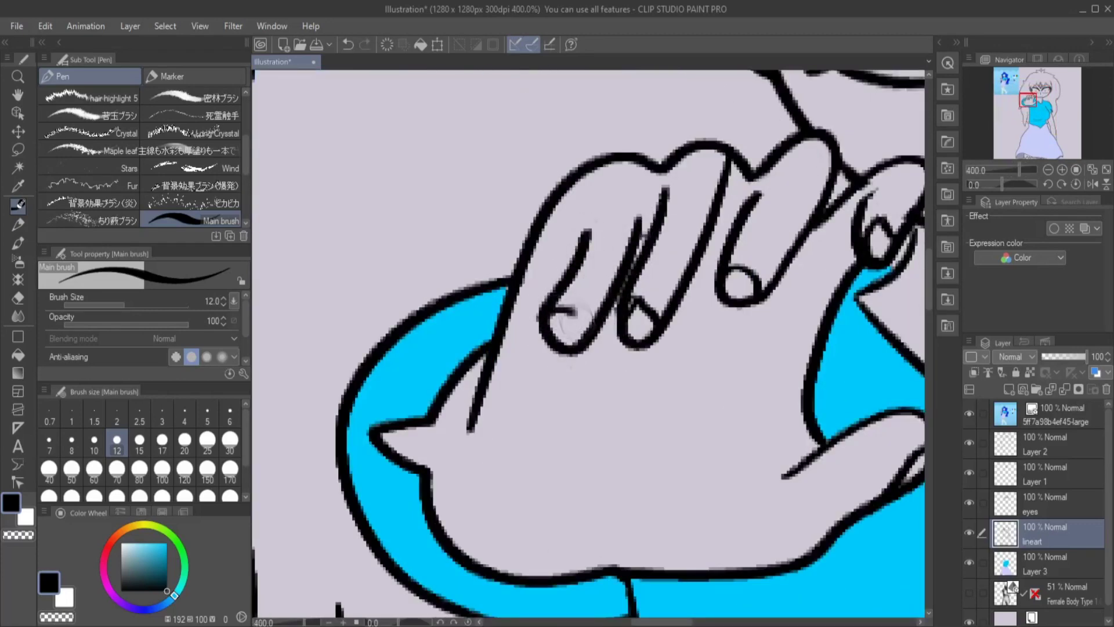
pyautogui.scroll(-5, 568, 308)
pyautogui.scroll(6, 568, 307)
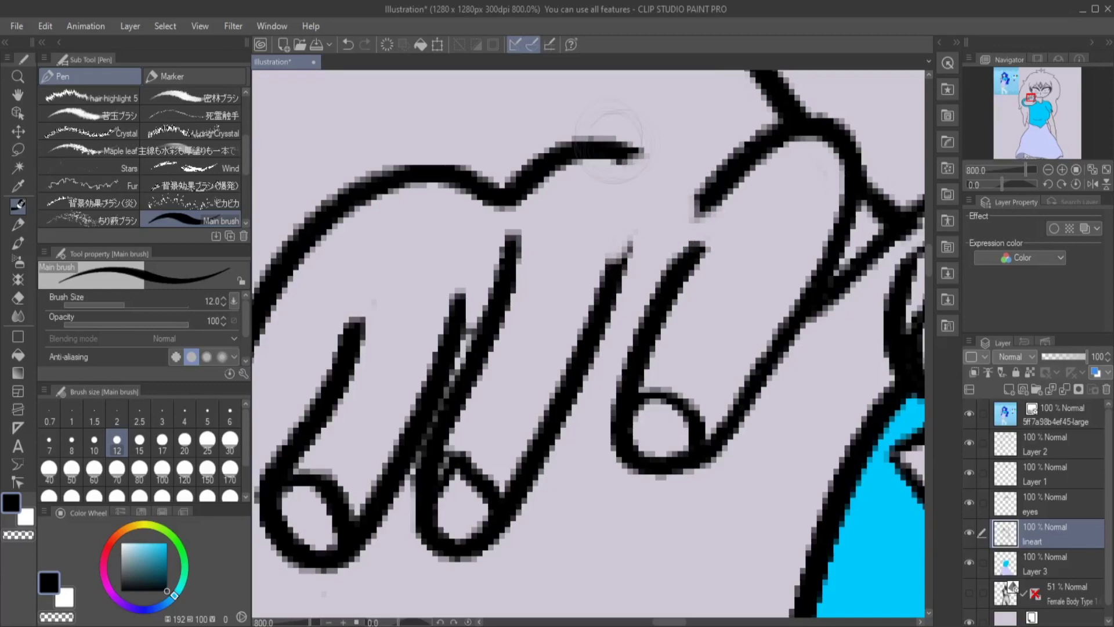
# Redraw the knuckle outline between the two middle fingers and add two curved crease lines on the palm.
pyautogui.moveTo(632, 156); pyautogui.dragTo(704, 187)
pyautogui.hotkey('ctrl', 'z')
pyautogui.moveTo(633, 156)
pyautogui.mouseDown()
pyautogui.moveTo(646, 194)
pyautogui.moveTo(697, 194)
pyautogui.mouseUp()
pyautogui.moveTo(629, 220); pyautogui.dragTo(601, 277)
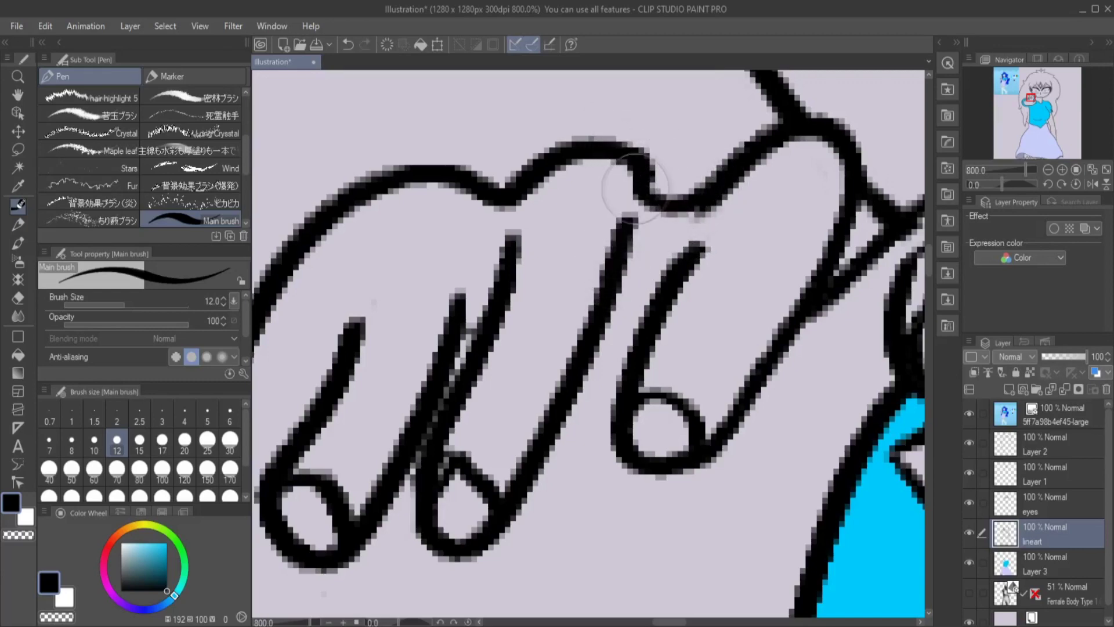
pyautogui.scroll(-6, 647, 220)
pyautogui.scroll(3, 645, 259)
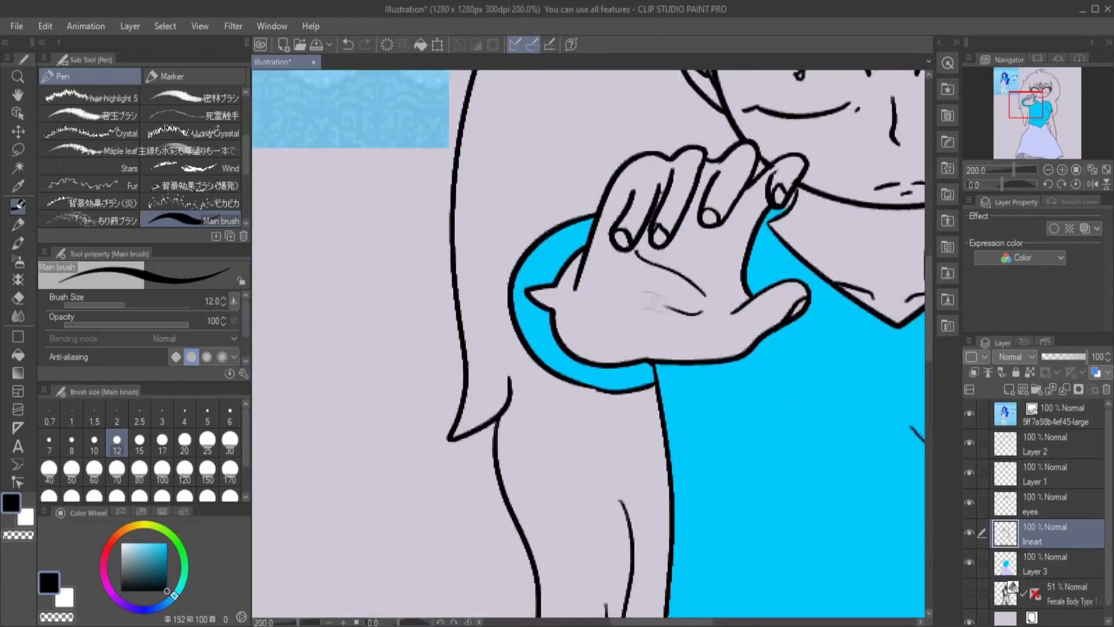
# On Layer 3, fill the inside of the torn sleeve notch with a dark teal.
pyautogui.scroll(-4, 645, 259)
pyautogui.scroll(2, 645, 259)
pyautogui.click(1068, 562)
pyautogui.scroll(2, 580, 290)
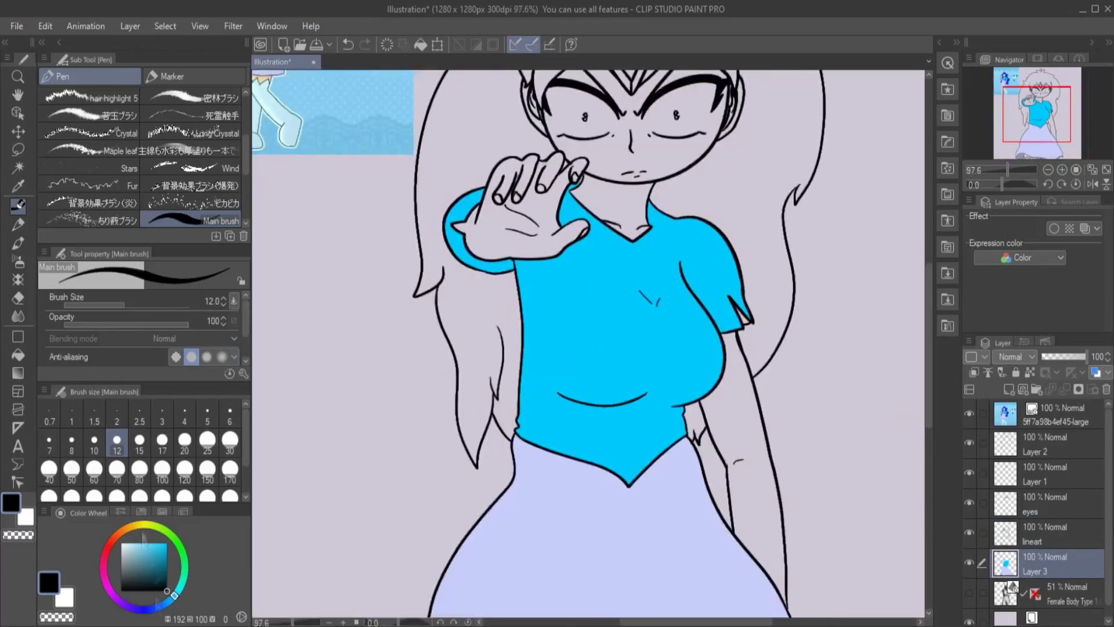
pyautogui.click(159, 555)
pyautogui.press('g')
pyautogui.scroll(3, 777, 299)
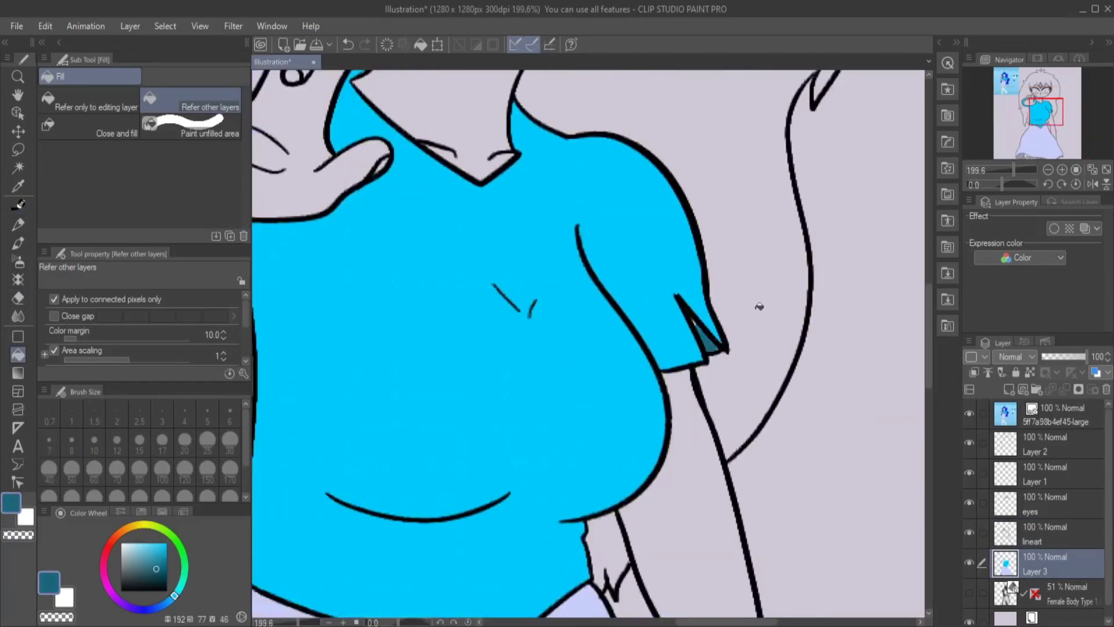
# Fill the whole hair area with the vivid blue from the reference.
pyautogui.press('p')
pyautogui.scroll(-4, 588, 349)
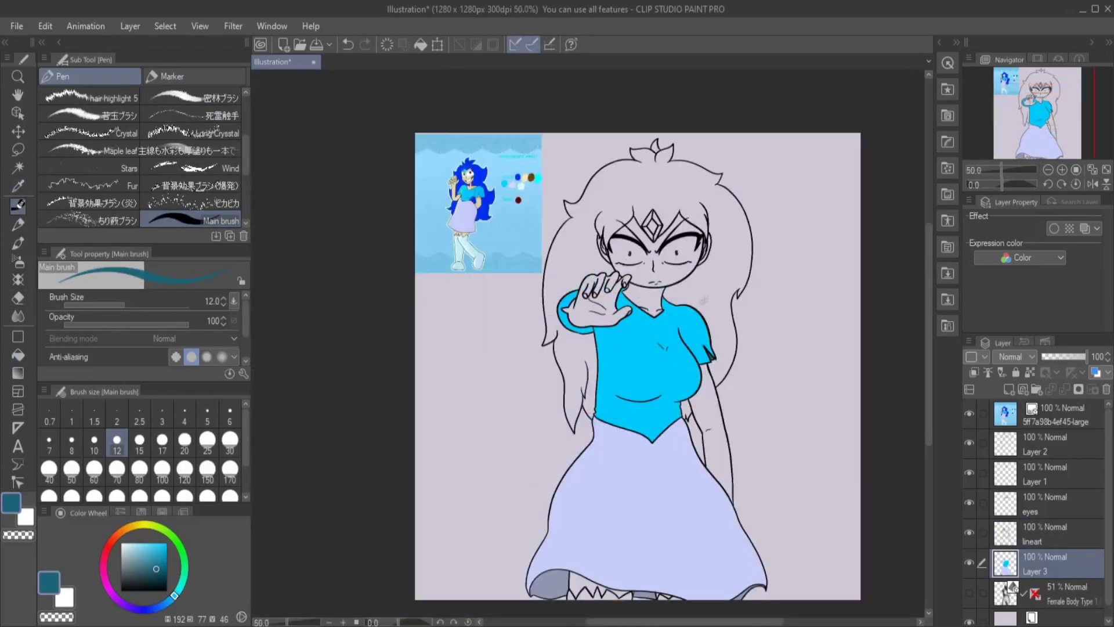
pyautogui.scroll(2, 588, 348)
pyautogui.press('g')
pyautogui.click(729, 165)
pyautogui.scroll(2, 729, 165)
pyautogui.press('p')
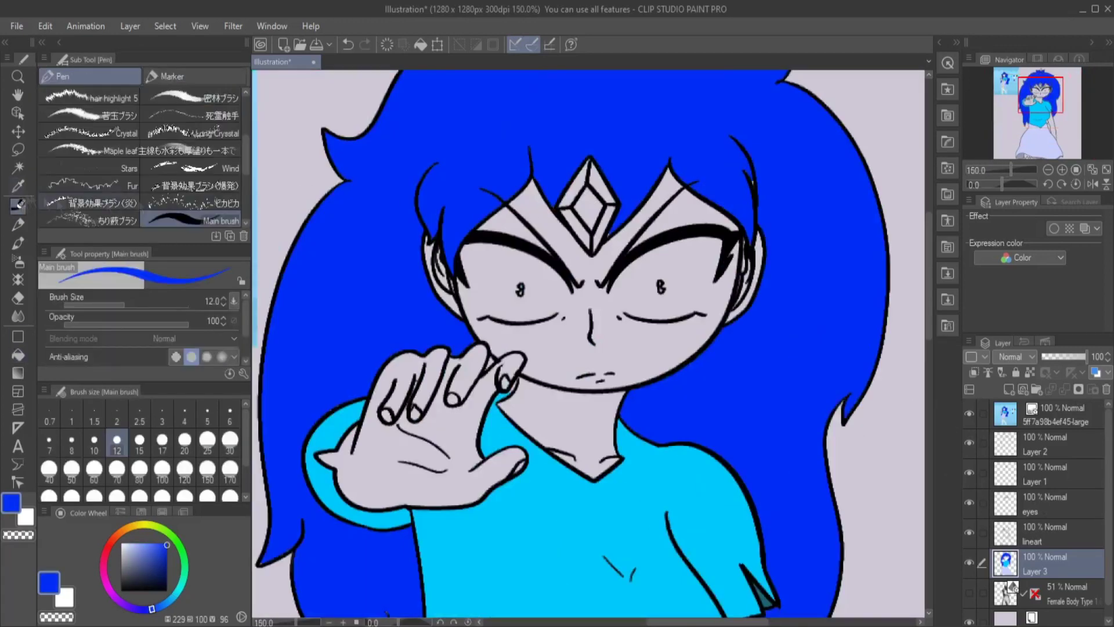
# Sample the cream skin tone from the reference and fill the face, neck, hand and arm with it.
pyautogui.scroll(-4, 588, 348)
pyautogui.press('i')
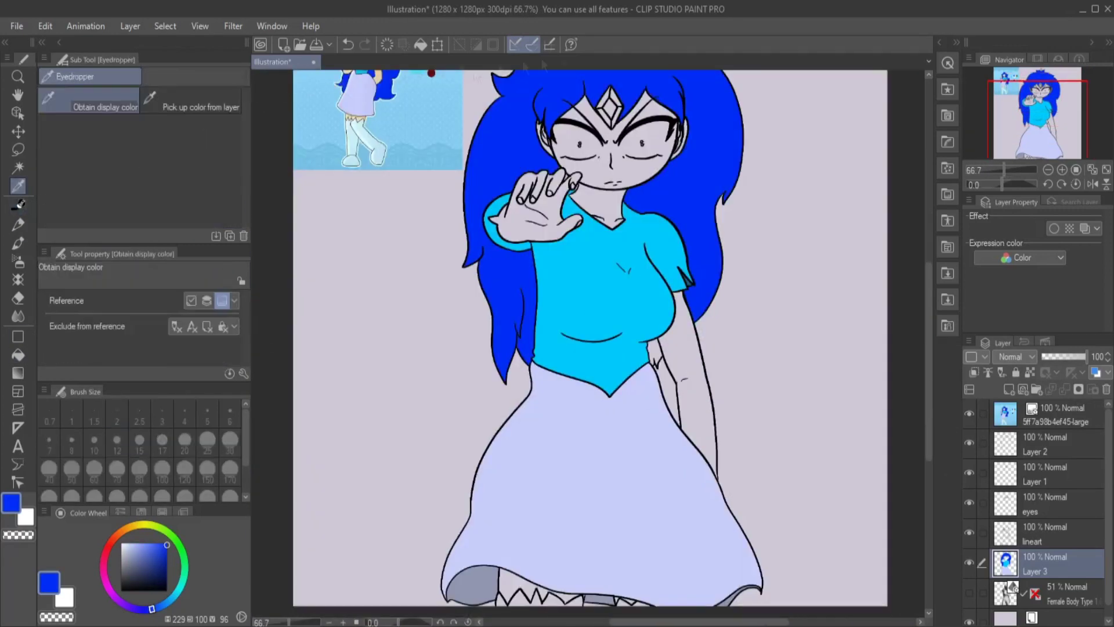
pyautogui.scroll(7, 372, 116)
pyautogui.scroll(-4, 588, 349)
pyautogui.press('g')
pyautogui.press('g')
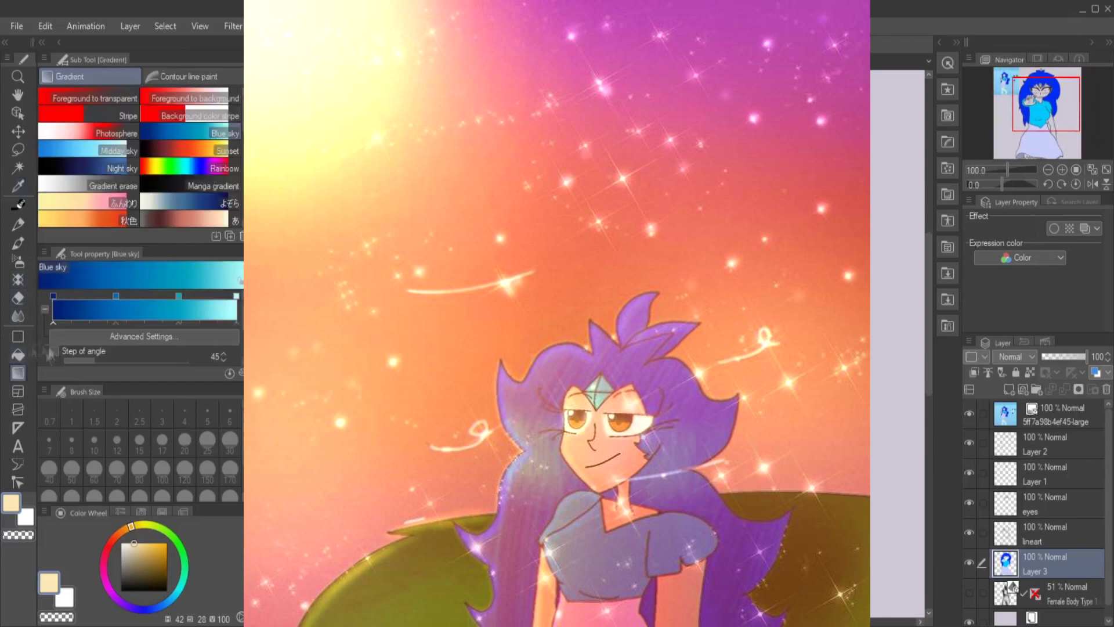
pyautogui.scroll(7, 900, 343)
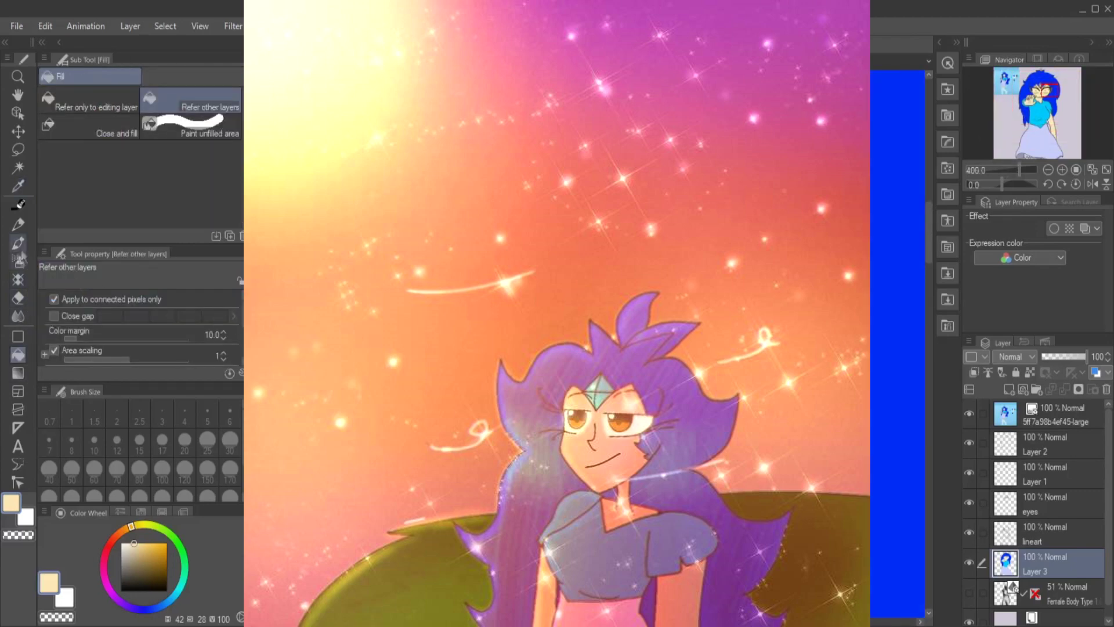
pyautogui.press('p')
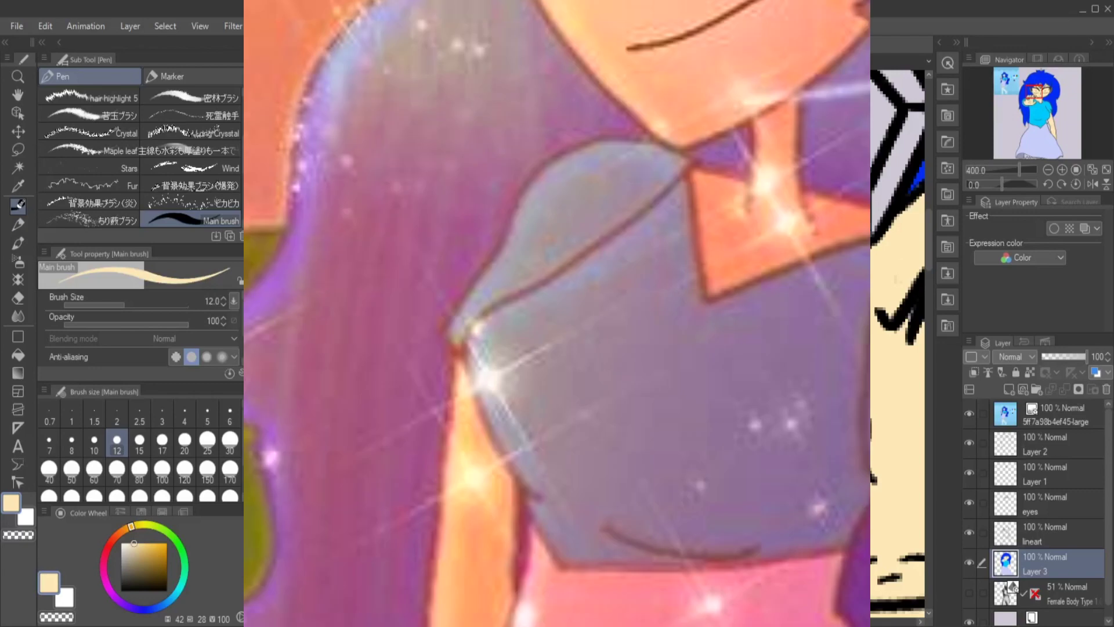
# Sample the top's cyan and the hair's blue and brush over unfilled gaps around the hand and hair.
pyautogui.press('alt')
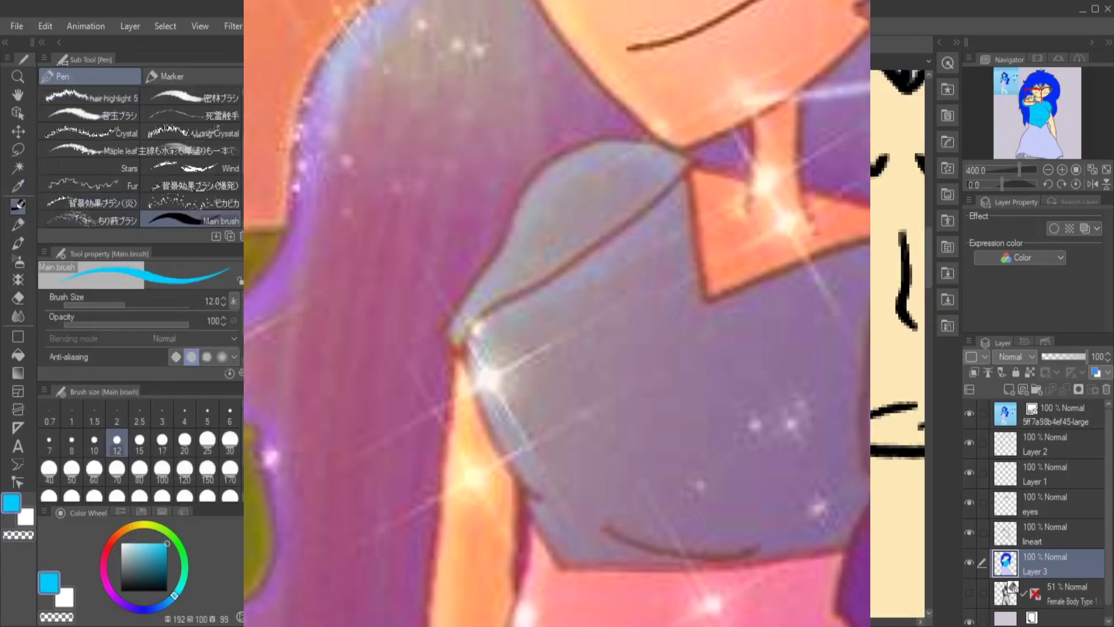
pyautogui.hotkey('ctrl', '-')
pyautogui.hotkey('ctrl', '-')
pyautogui.hotkey('ctrl', '-')
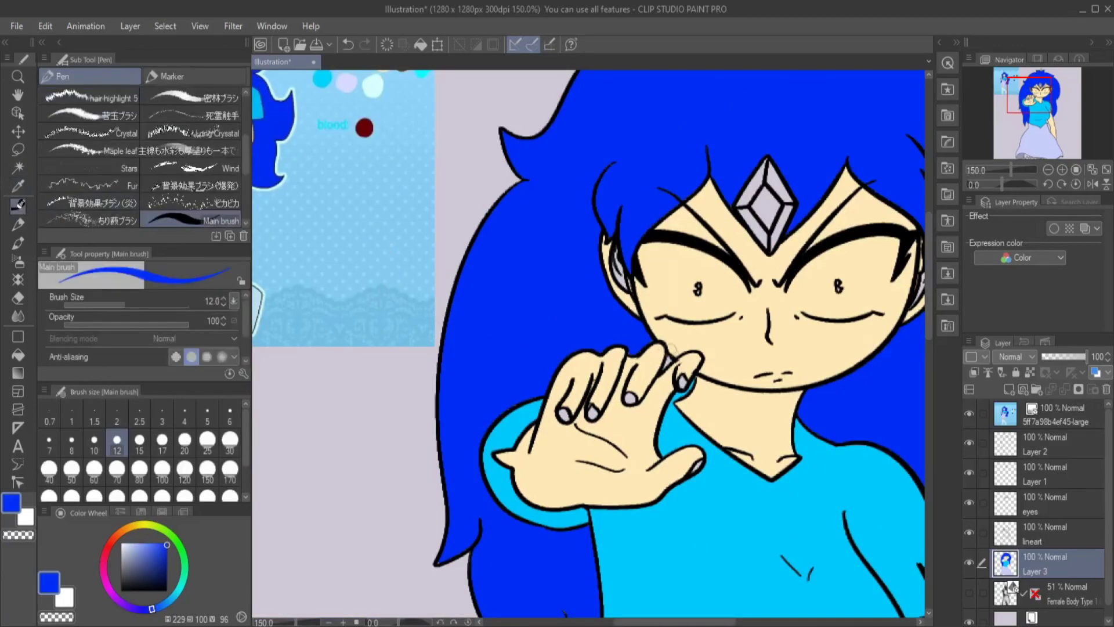
pyautogui.scroll(3, 665, 347)
pyautogui.scroll(-2, 661, 394)
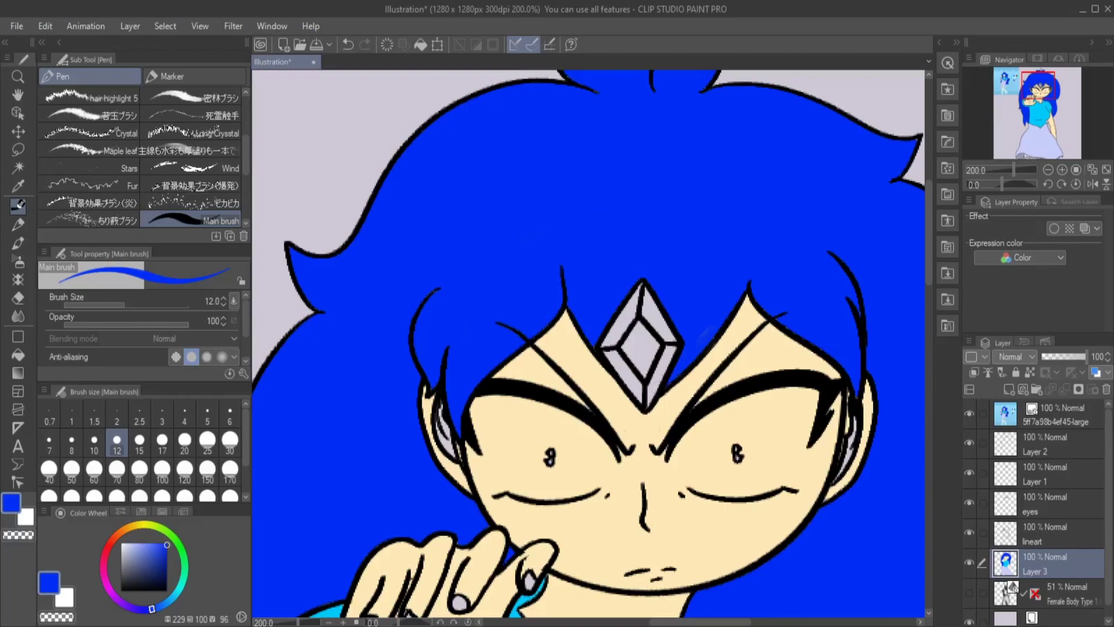
# Fill the facets of the forehead gem on Layer 3 with bright cyan and darker teal shades.
pyautogui.scroll(3, 588, 343)
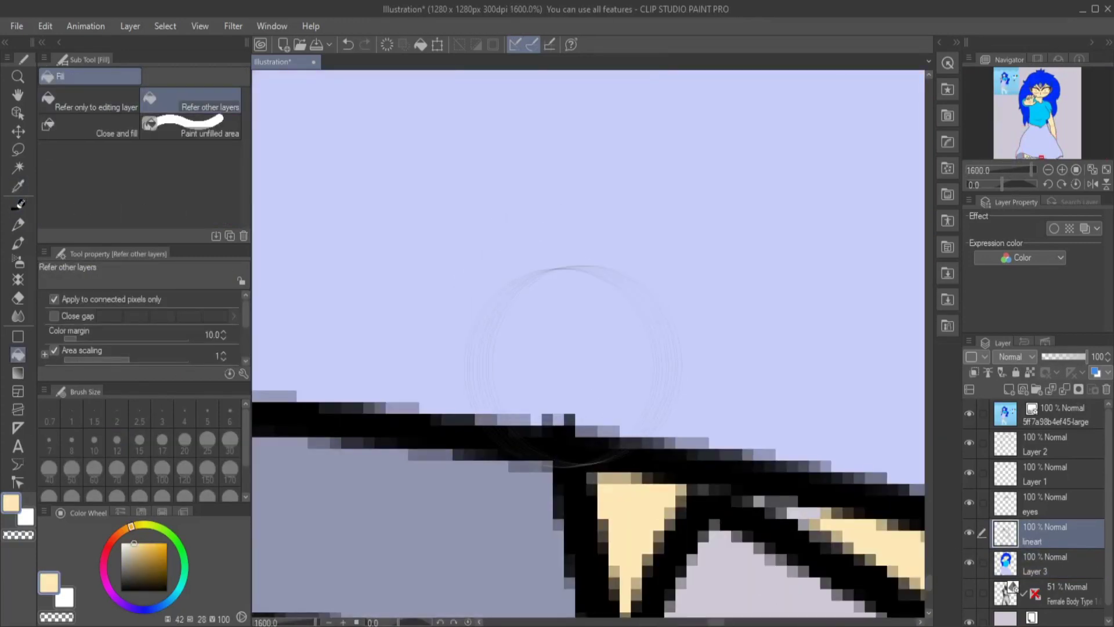
pyautogui.scroll(-5, 642, 330)
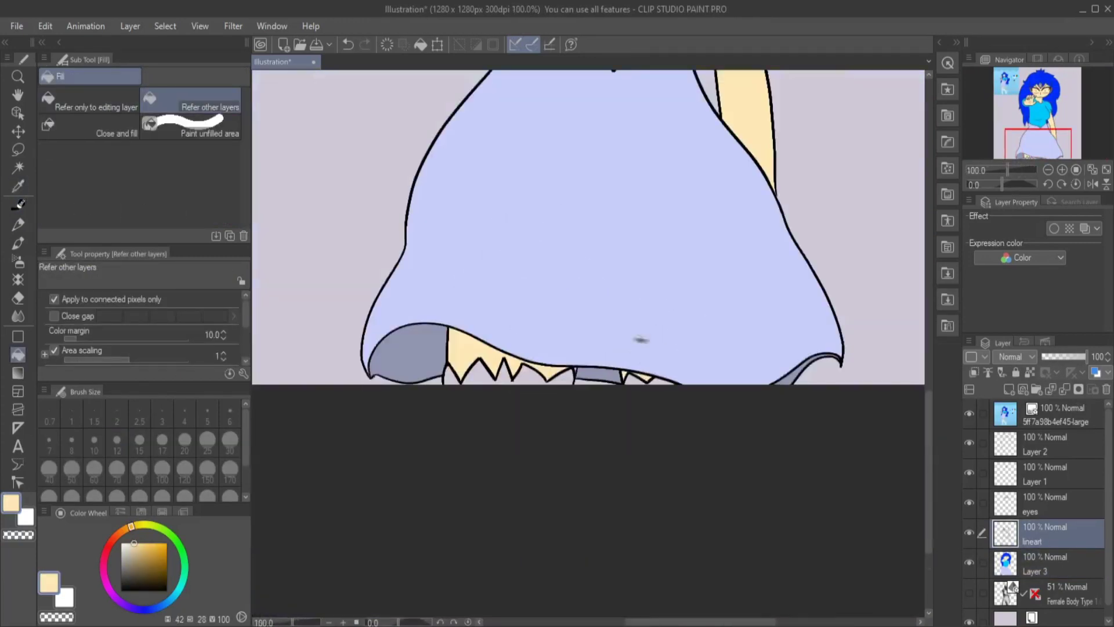
pyautogui.click(1023, 120)
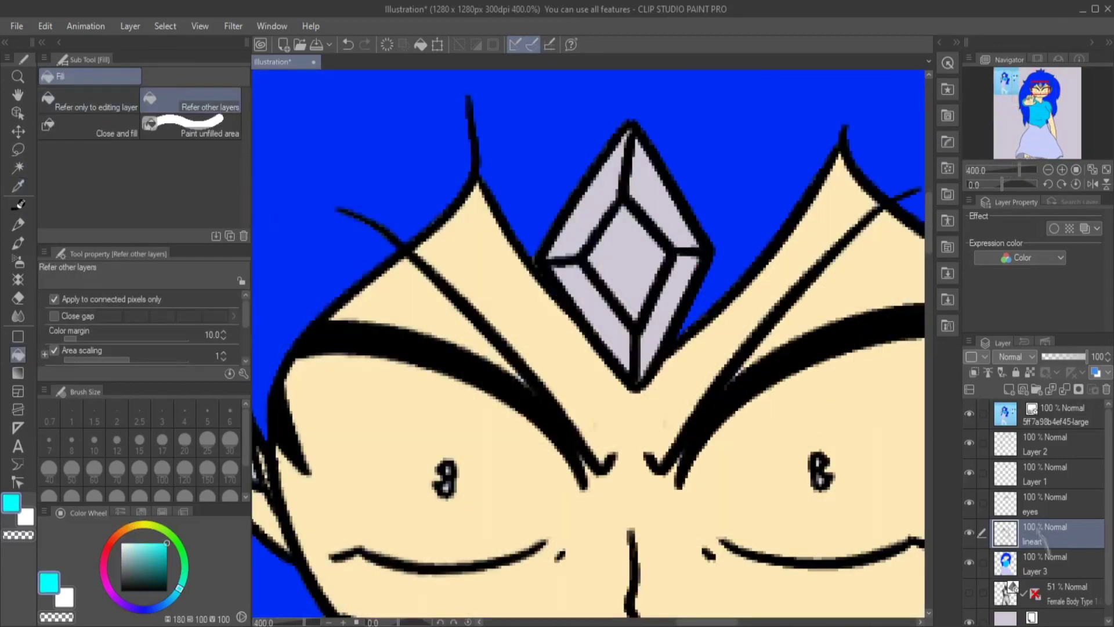
pyautogui.click(1033, 563)
pyautogui.click(629, 261)
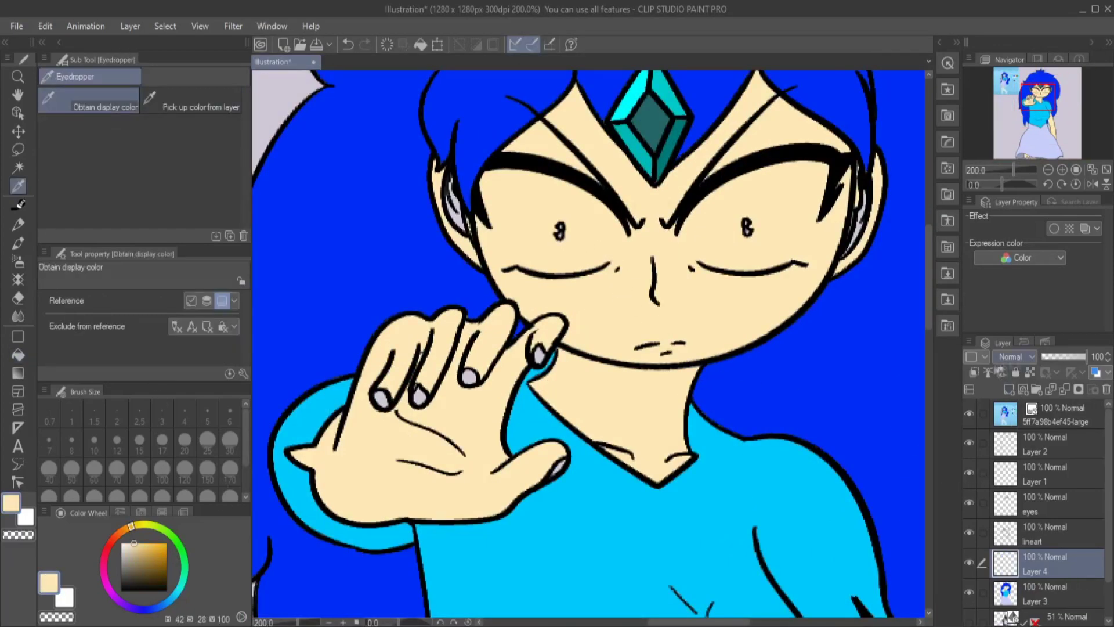
# Undo the new empty layer and paint the inner ears on Layer 3 with a tan brown.
pyautogui.hotkey('ctrl', 'z')
pyautogui.press('p')
pyautogui.scroll(4, 453, 175)
pyautogui.moveTo(441, 180); pyautogui.dragTo(494, 383)
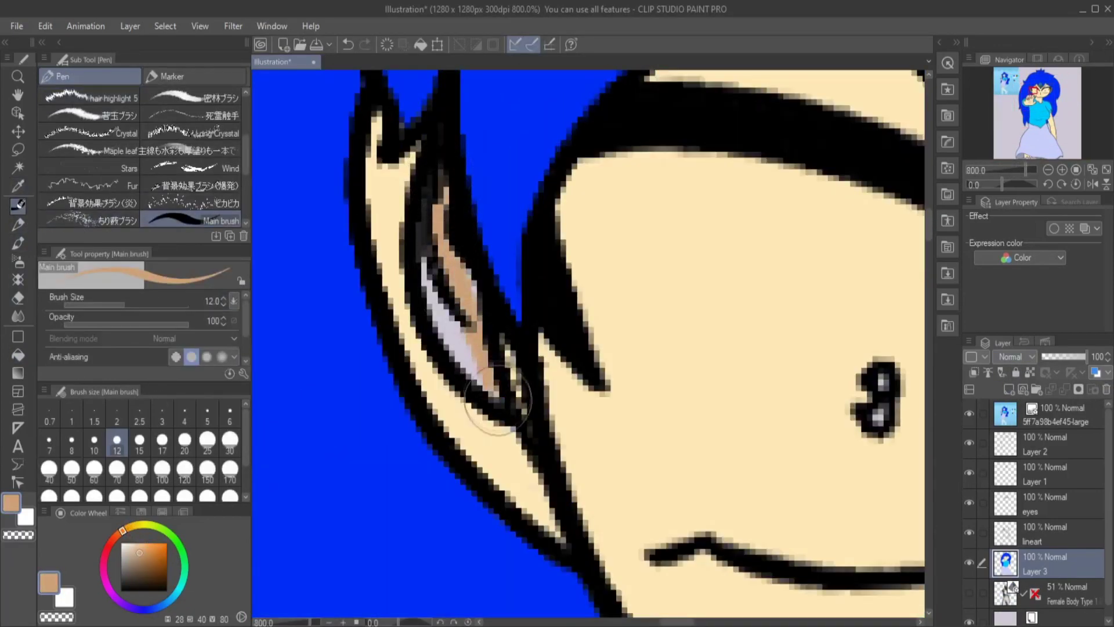
pyautogui.moveTo(430, 255); pyautogui.dragTo(499, 407)
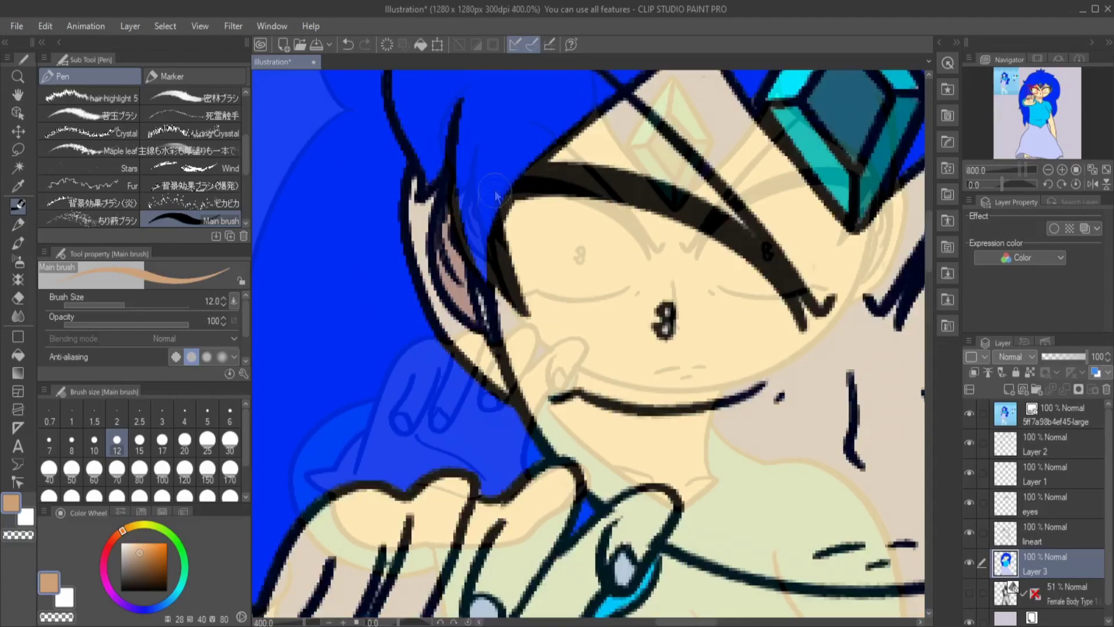
pyautogui.scroll(-2, 444, 258)
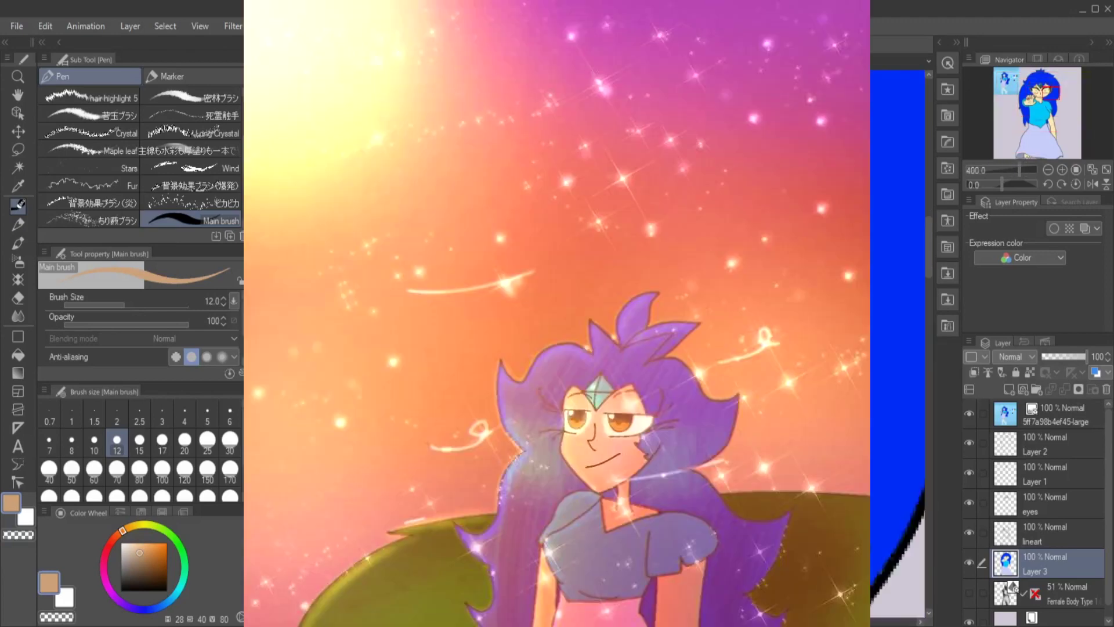
# Paint the fingernails of the raised hand dark blue on Layer 3.
pyautogui.scroll(-6, 444, 259)
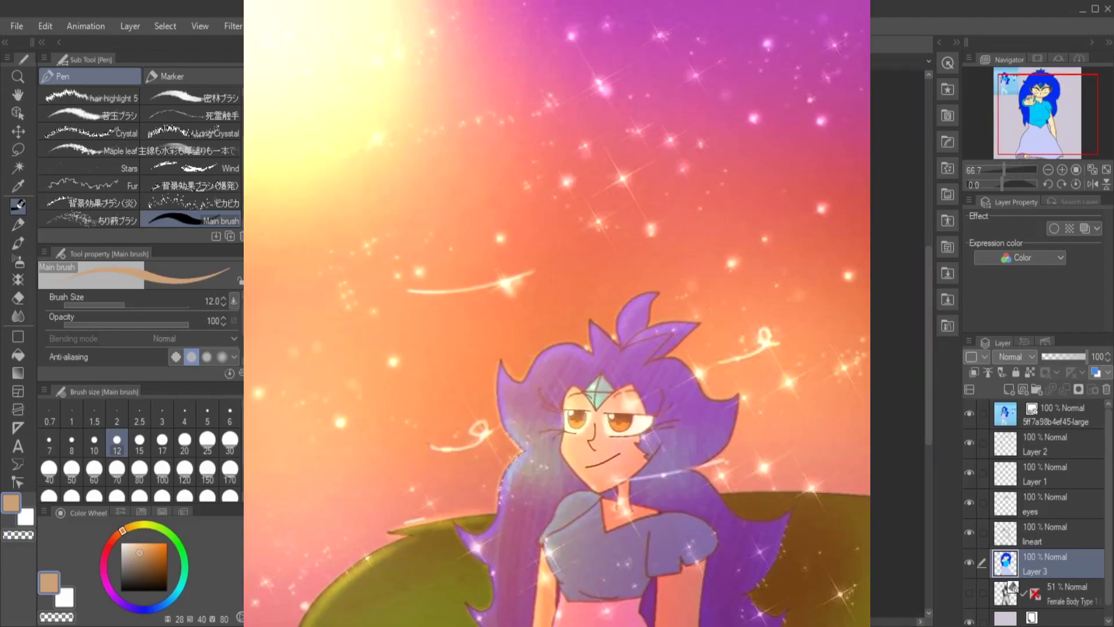
pyautogui.scroll(4, 444, 258)
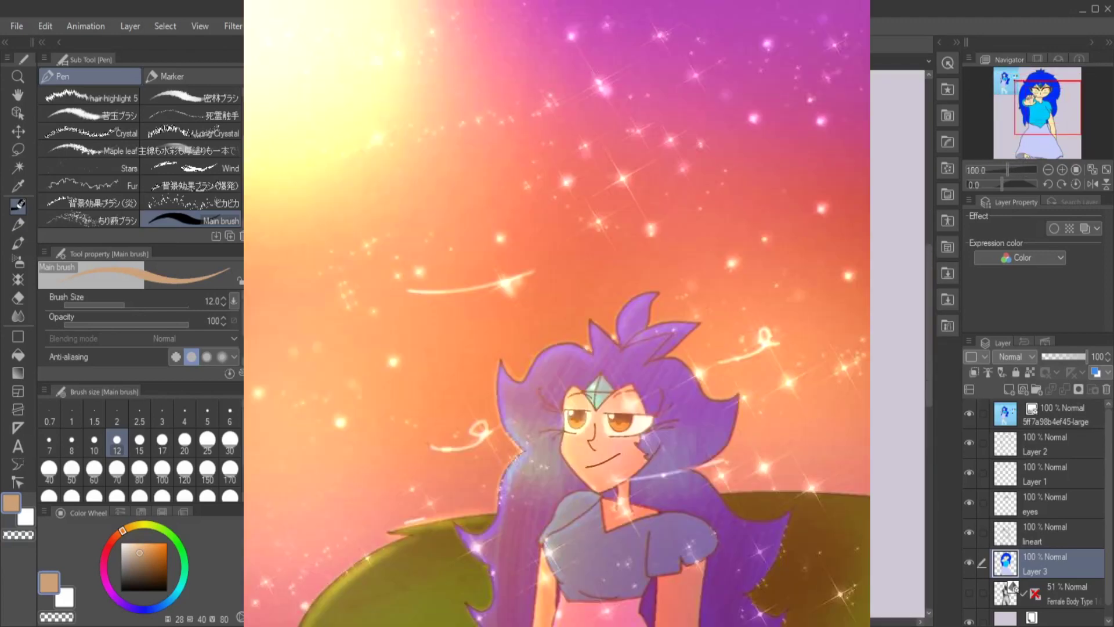
pyautogui.scroll(6, 464, 232)
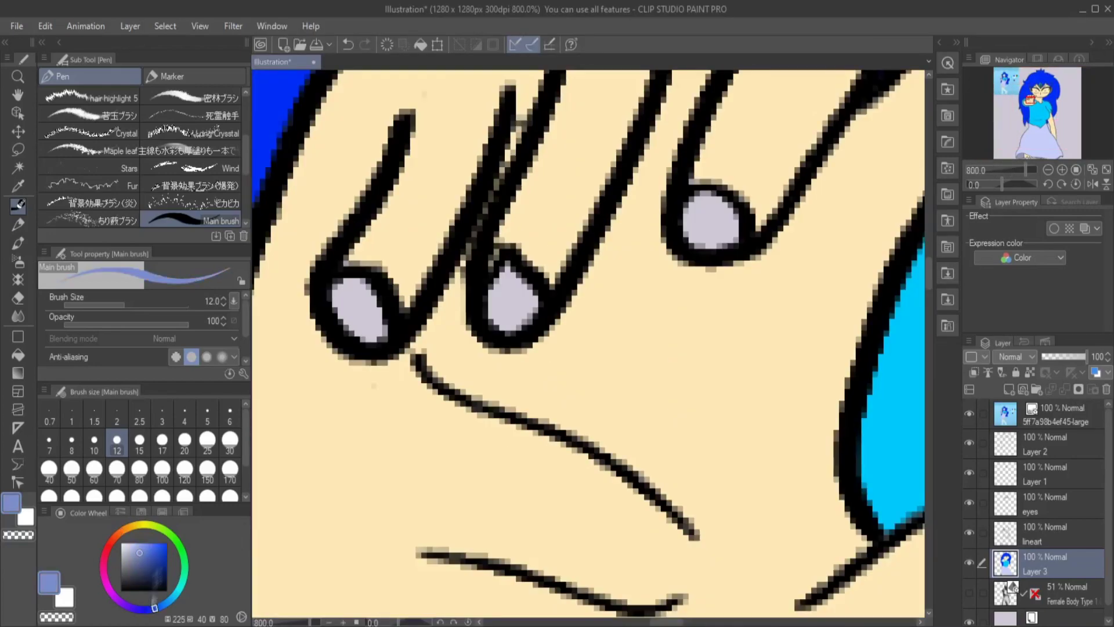
pyautogui.moveTo(349, 296)
pyautogui.mouseDown()
pyautogui.moveTo(362, 325)
pyautogui.moveTo(371, 308)
pyautogui.mouseUp()
pyautogui.moveTo(502, 273)
pyautogui.mouseDown()
pyautogui.moveTo(505, 313)
pyautogui.moveTo(520, 296)
pyautogui.mouseUp()
pyautogui.moveTo(684, 218); pyautogui.dragTo(711, 229)
pyautogui.scroll(-3, 711, 229)
pyautogui.scroll(3, 760, 360)
pyautogui.moveTo(760, 383)
pyautogui.mouseDown()
pyautogui.moveTo(778, 349)
pyautogui.moveTo(766, 342)
pyautogui.moveTo(755, 377)
pyautogui.mouseUp()
pyautogui.scroll(-3, 754, 377)
pyautogui.scroll(3, 749, 261)
pyautogui.moveTo(749, 249); pyautogui.dragTo(746, 290)
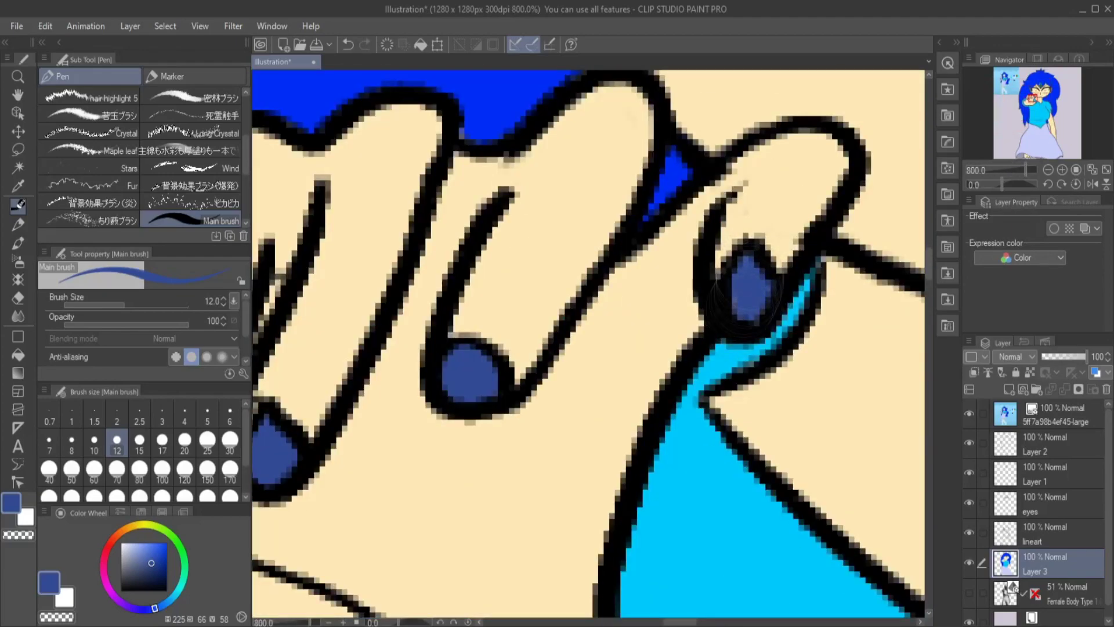
# Close the gaps in both eye outlines with white strokes and fill the eyes white.
pyautogui.scroll(-5, 738, 310)
pyautogui.scroll(5, 463, 313)
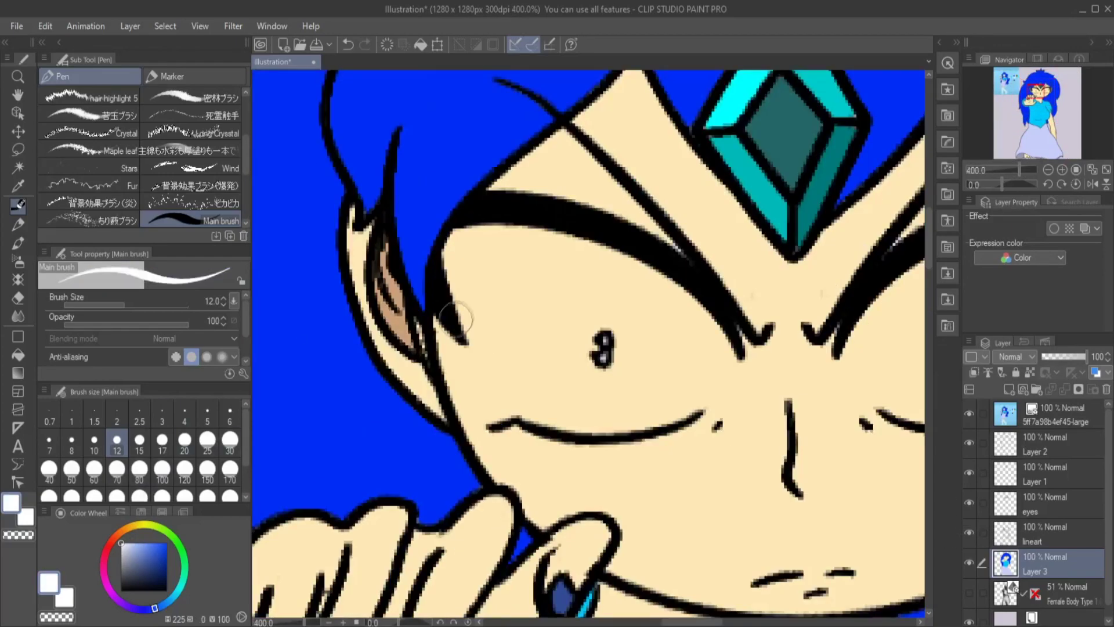
pyautogui.scroll(2, 496, 395)
pyautogui.scroll(-5, 497, 396)
pyautogui.scroll(5, 806, 187)
pyautogui.scroll(-5, 775, 158)
pyautogui.scroll(3, 775, 158)
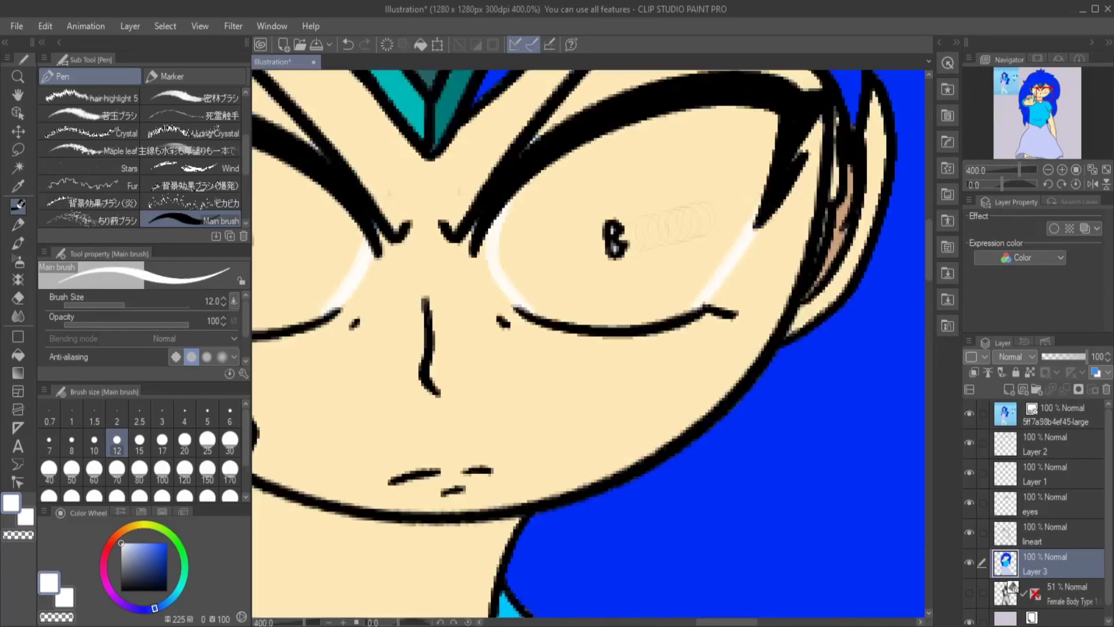
pyautogui.press('g')
pyautogui.click(524, 168)
pyautogui.scroll(-5, 524, 169)
pyautogui.scroll(3, 489, 233)
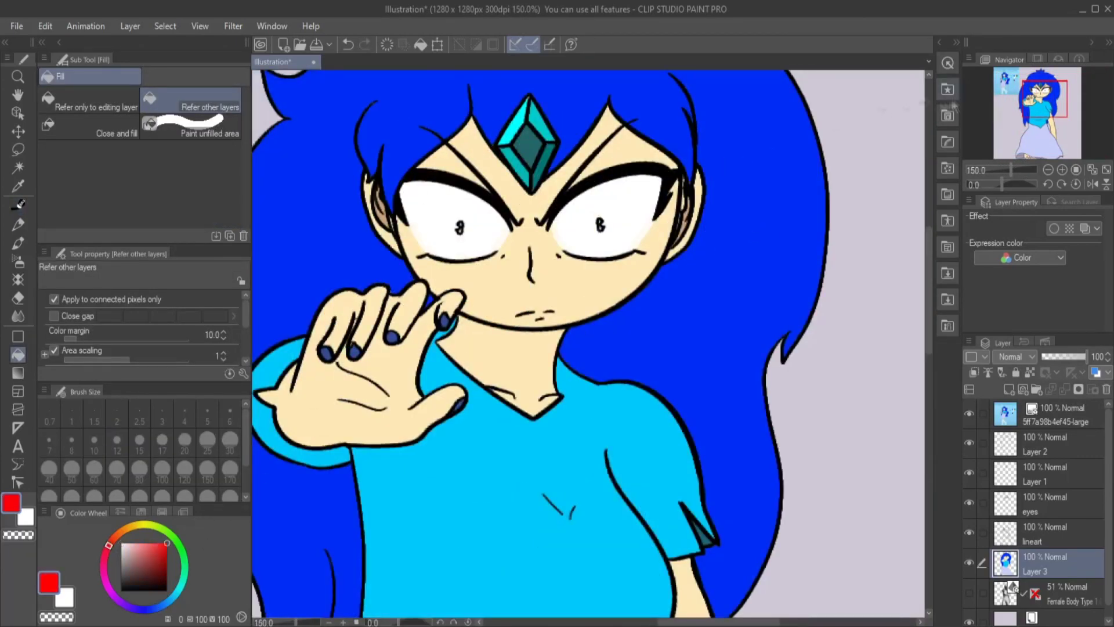
# Paint the insides of the small pupils bright red with the Main brush.
pyautogui.scroll(3, 459, 228)
pyautogui.press('p')
pyautogui.click(528, 244)
pyautogui.scroll(-5, 659, 197)
pyautogui.scroll(7, 660, 197)
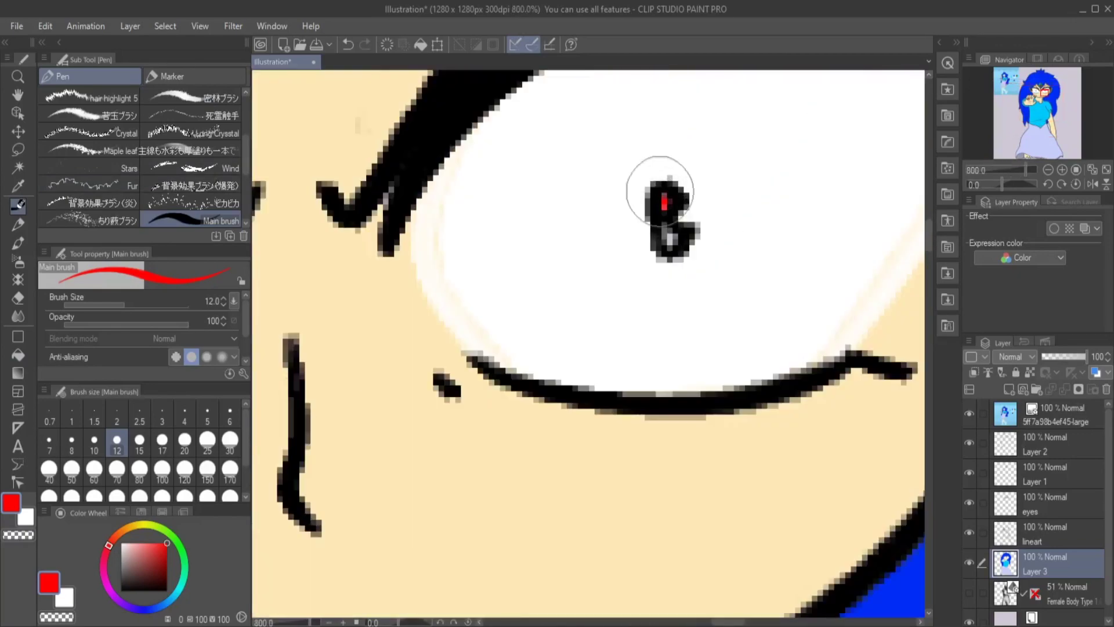
# Sample the pale blue from the reference and fill the zigzag-edged stockings below the skirt hem with it.
pyautogui.scroll(-6, 659, 197)
pyautogui.scroll(2, 660, 197)
pyautogui.click(18, 185)
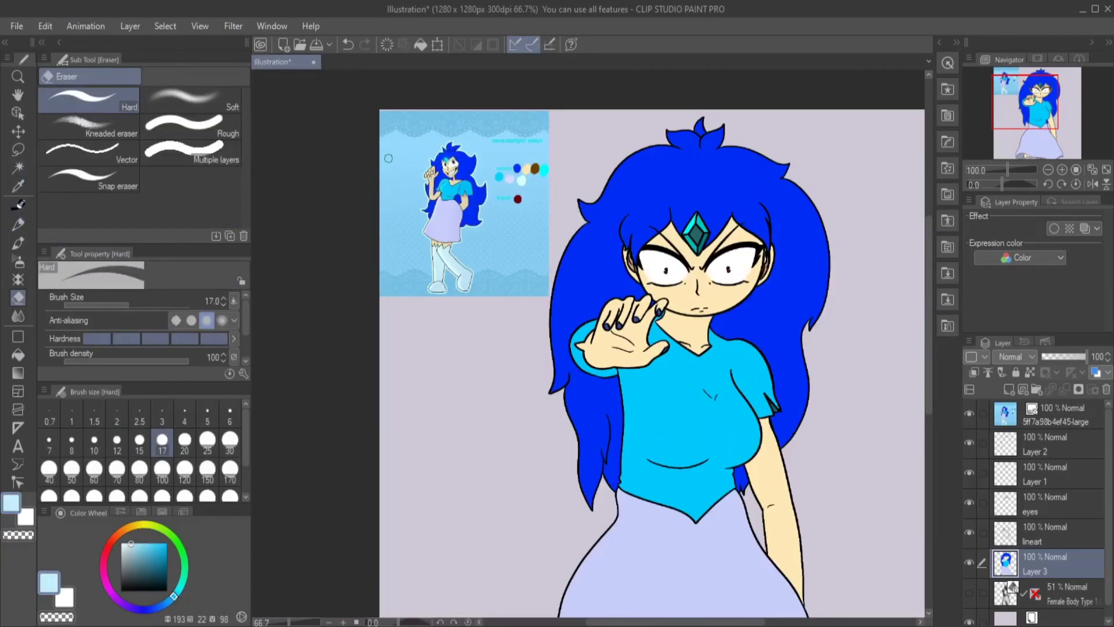
pyautogui.scroll(4, 638, 510)
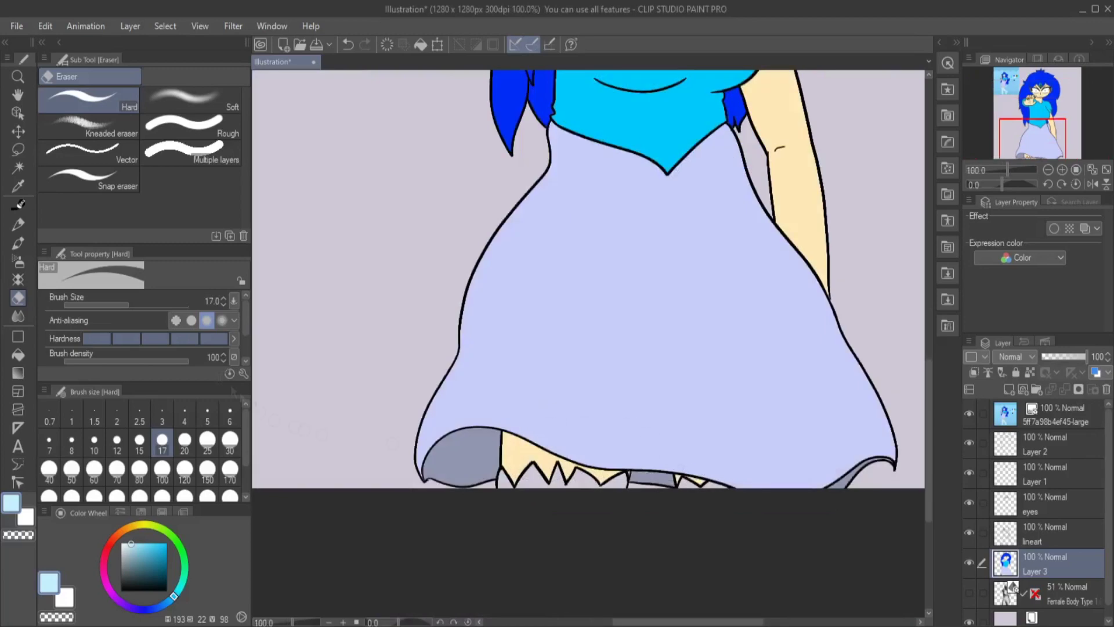
pyautogui.press('g')
pyautogui.click(568, 477)
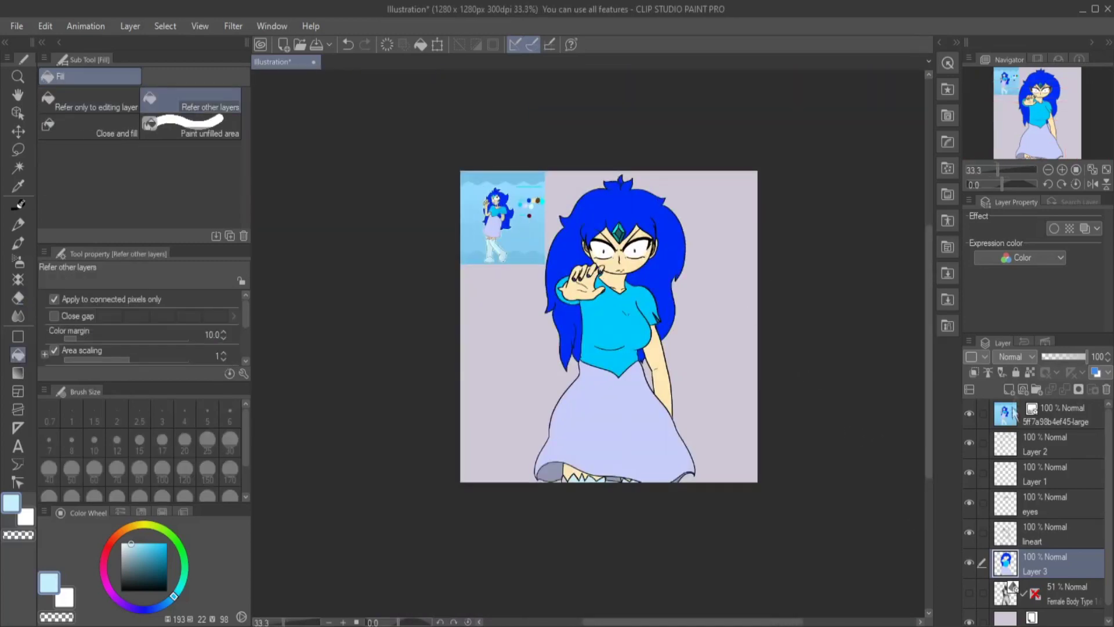
# Create a Multiply layer above Layer 3, outline shadow shapes along the outer hair with the hair blue and fill them.
pyautogui.click(1009, 390)
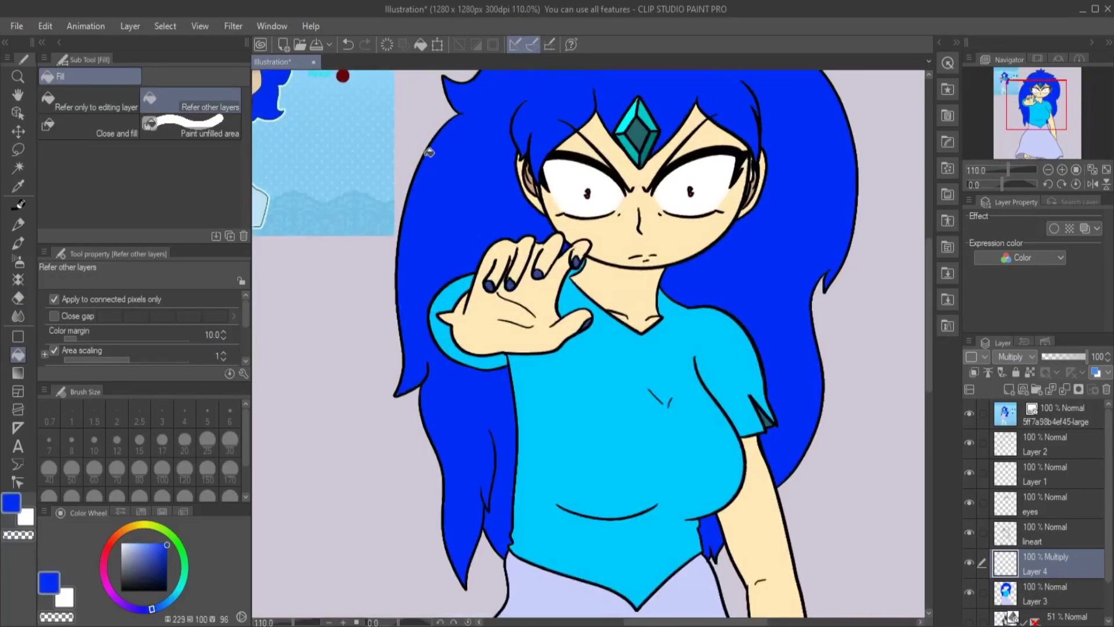
pyautogui.click(18, 204)
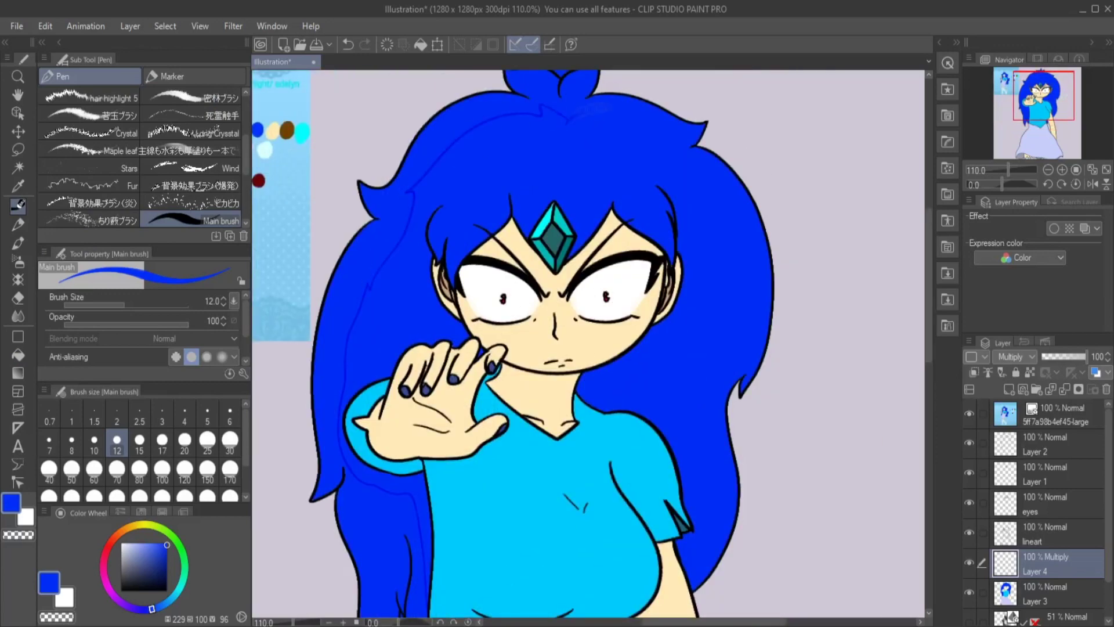
pyautogui.press('g')
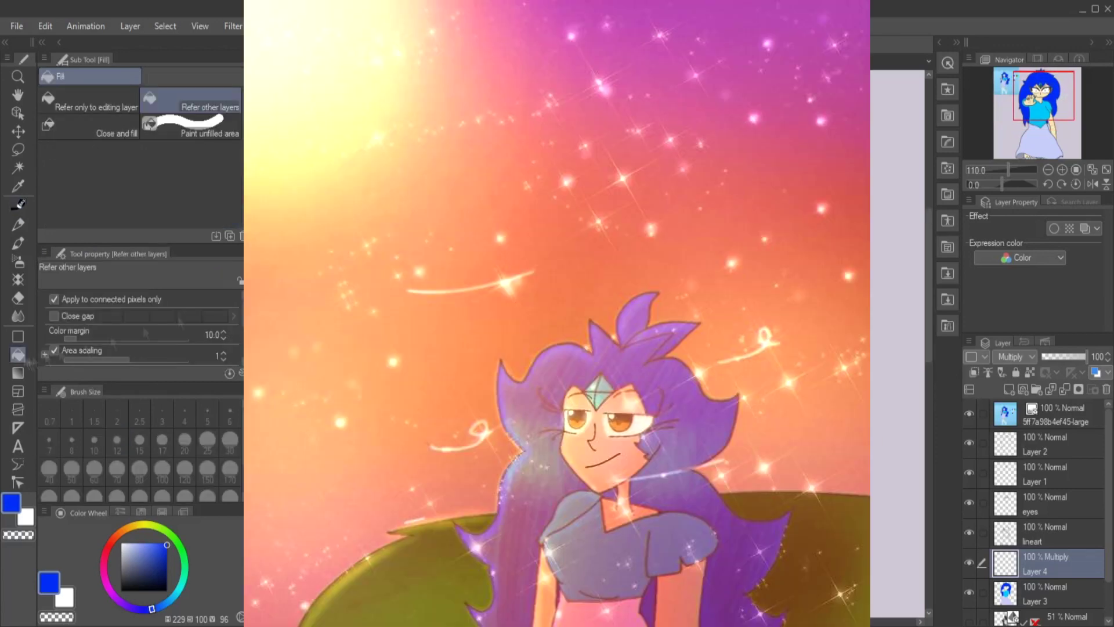
pyautogui.hotkey('ctrl', '-')
pyautogui.hotkey('ctrl', '-')
pyautogui.hotkey('ctrl', '-')
pyautogui.hotkey('ctrl', '+')
pyautogui.hotkey('ctrl', '+')
pyautogui.hotkey('ctrl', '+')
pyautogui.hotkey('ctrl', '+')
# Outline and fill blue shadows on the lower hair strands and along the edges of the bangs.
pyautogui.press('p')
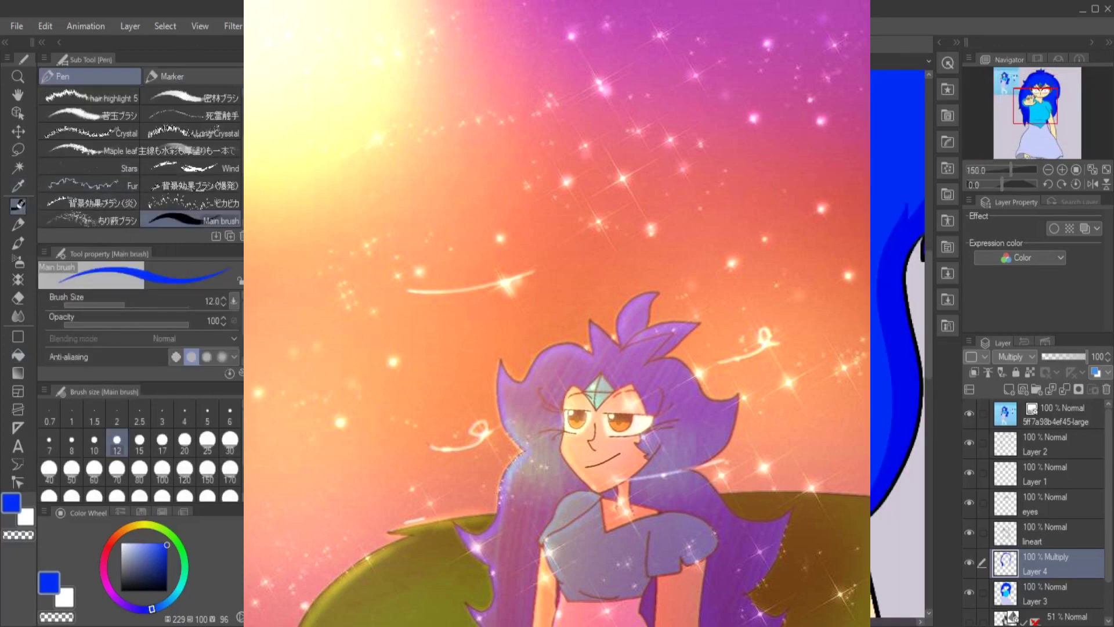
pyautogui.press('g')
pyautogui.press('p')
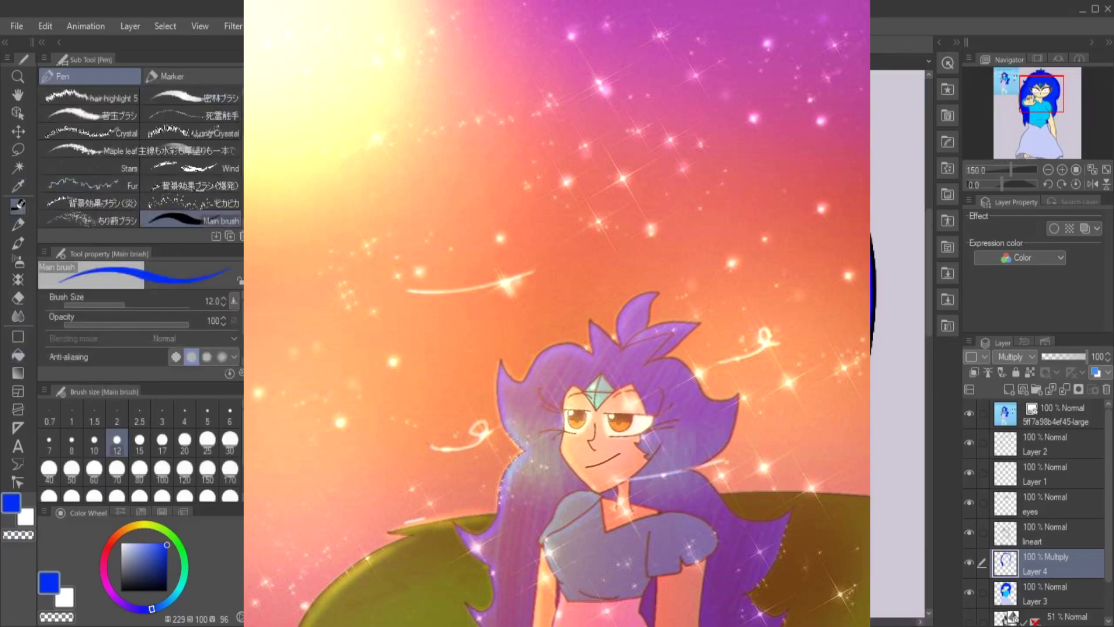
pyautogui.press('g')
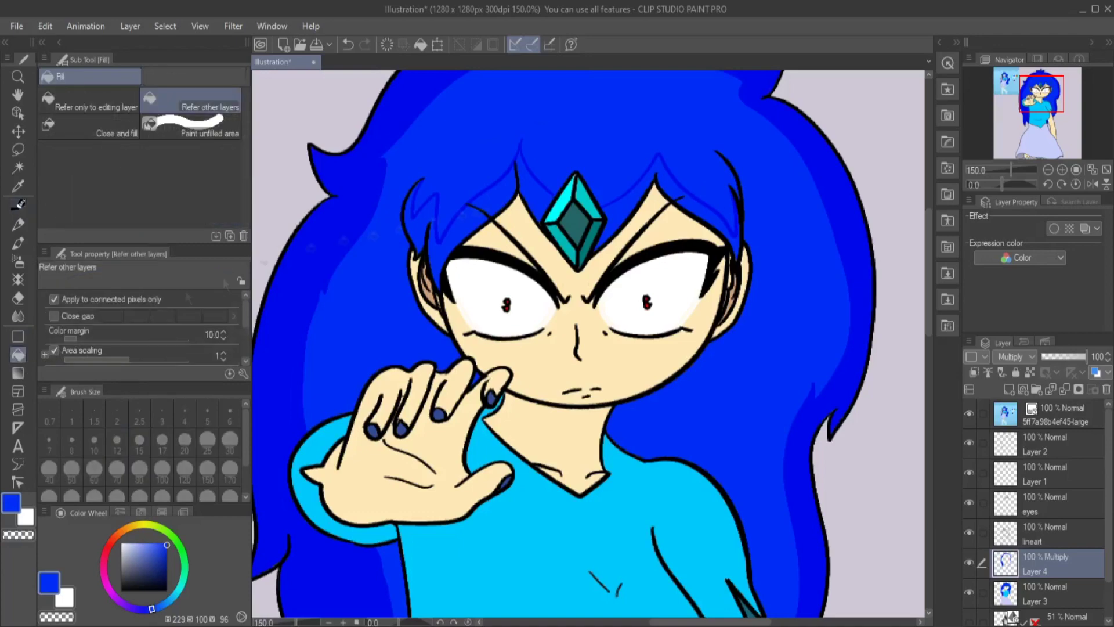
# Sample the cream skin tone, outline shadow shapes on the neck on the Multiply layer and fill them.
pyautogui.hotkey('ctrl', '-')
pyautogui.hotkey('ctrl', '-')
pyautogui.hotkey('ctrl', '-')
pyautogui.hotkey('ctrl', '+')
pyautogui.hotkey('ctrl', '+')
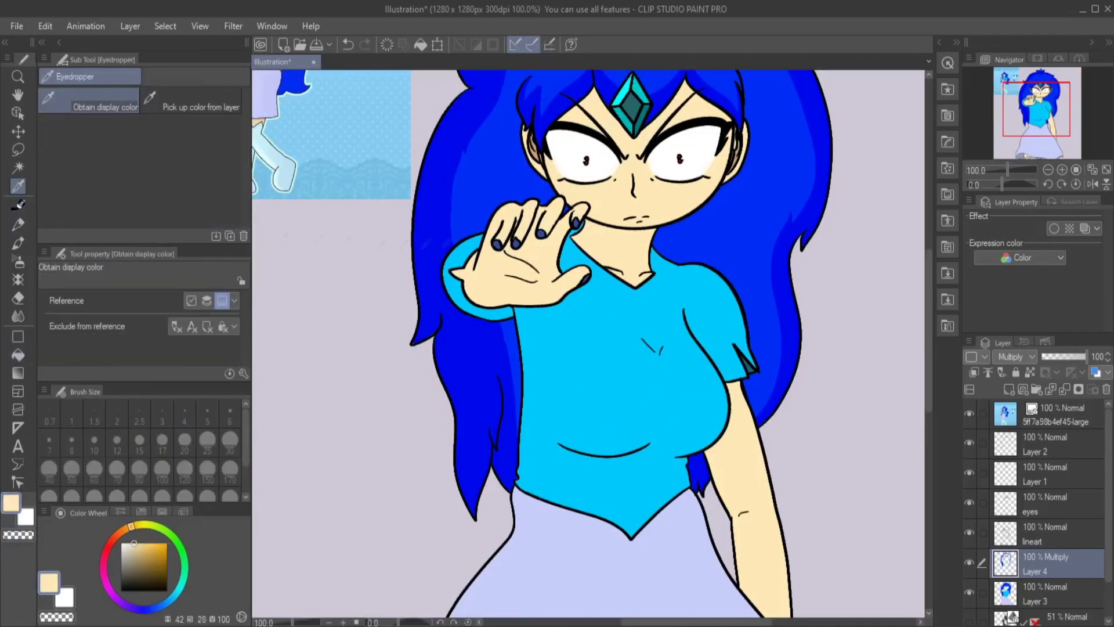
pyautogui.press('p')
pyautogui.hotkey('ctrl', '+')
pyautogui.hotkey('ctrl', '+')
pyautogui.hotkey('ctrl', '+')
pyautogui.hotkey('ctrl', '+')
pyautogui.moveTo(578, 264)
pyautogui.mouseDown()
pyautogui.moveTo(583, 328)
pyautogui.moveTo(436, 281)
pyautogui.moveTo(511, 441)
pyautogui.mouseUp()
pyautogui.moveTo(607, 322)
pyautogui.mouseDown()
pyautogui.moveTo(645, 392)
pyautogui.moveTo(580, 488)
pyautogui.mouseUp()
pyautogui.press('g')
pyautogui.click(476, 325)
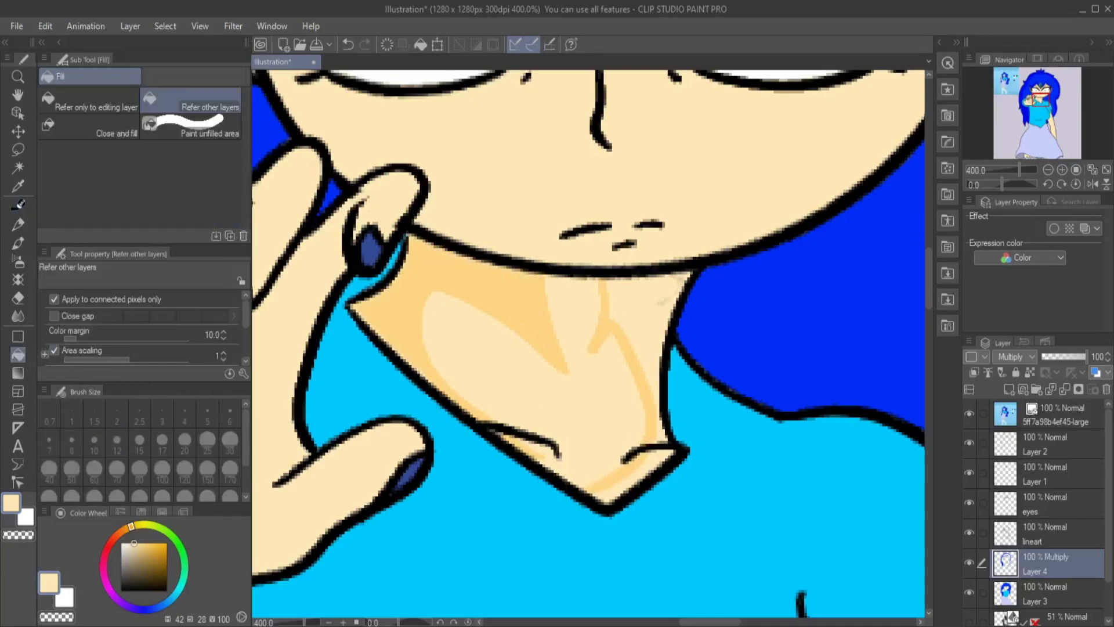
pyautogui.click(638, 360)
# Outline the face's shadow around the nose and cheeks in the skin tone and fill it, leaving the lower centre light.
pyautogui.hotkey('ctrl', '-')
pyautogui.hotkey('ctrl', '-')
pyautogui.hotkey('ctrl', '-')
pyautogui.hotkey('ctrl', '-')
pyautogui.hotkey('ctrl', '+')
pyautogui.press('p')
pyautogui.hotkey('ctrl', '+')
pyautogui.hotkey('ctrl', '+')
pyautogui.hotkey('ctrl', '+')
pyautogui.hotkey('ctrl', '-')
pyautogui.hotkey('ctrl', '-')
pyautogui.hotkey('ctrl', '-')
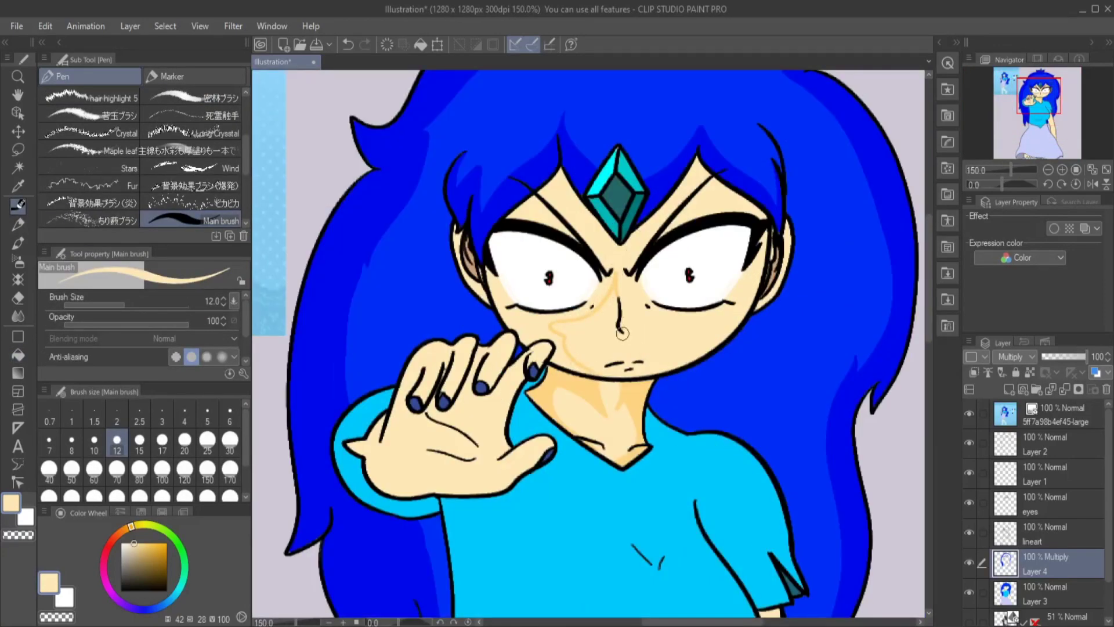
pyautogui.press('g')
pyautogui.click(580, 325)
pyautogui.click(696, 325)
pyautogui.hotkey('ctrl', '-')
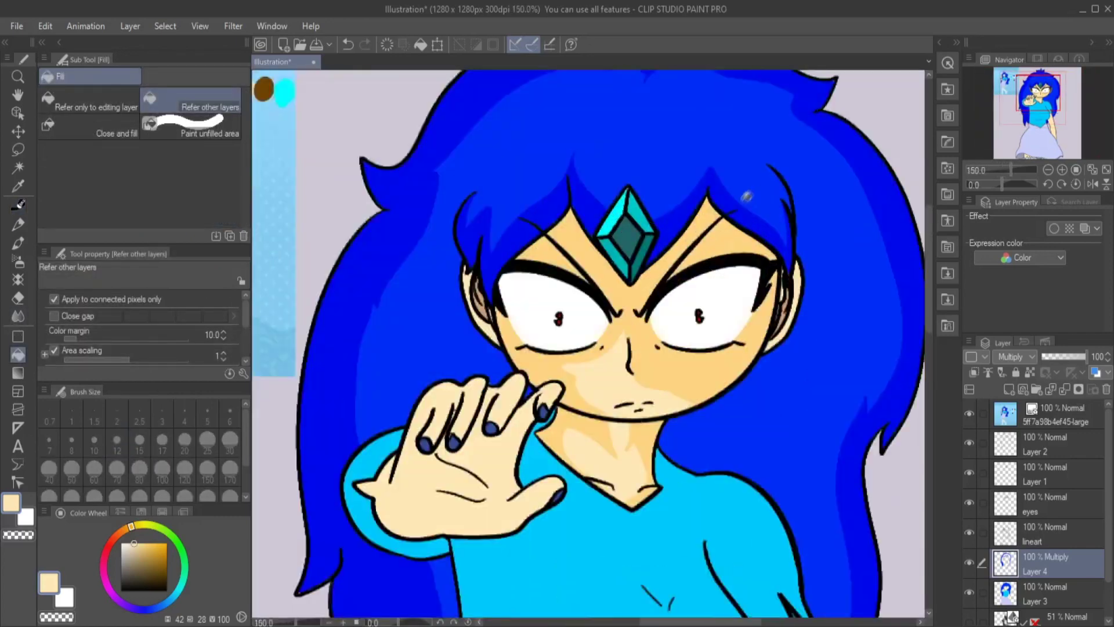
# Add a small light highlight patch to the shaded cheek beneath the eye opposite the raised hand.
pyautogui.hotkey('ctrl', '+')
pyautogui.hotkey('ctrl', '+')
pyautogui.hotkey('ctrl', '+')
pyautogui.press('p')
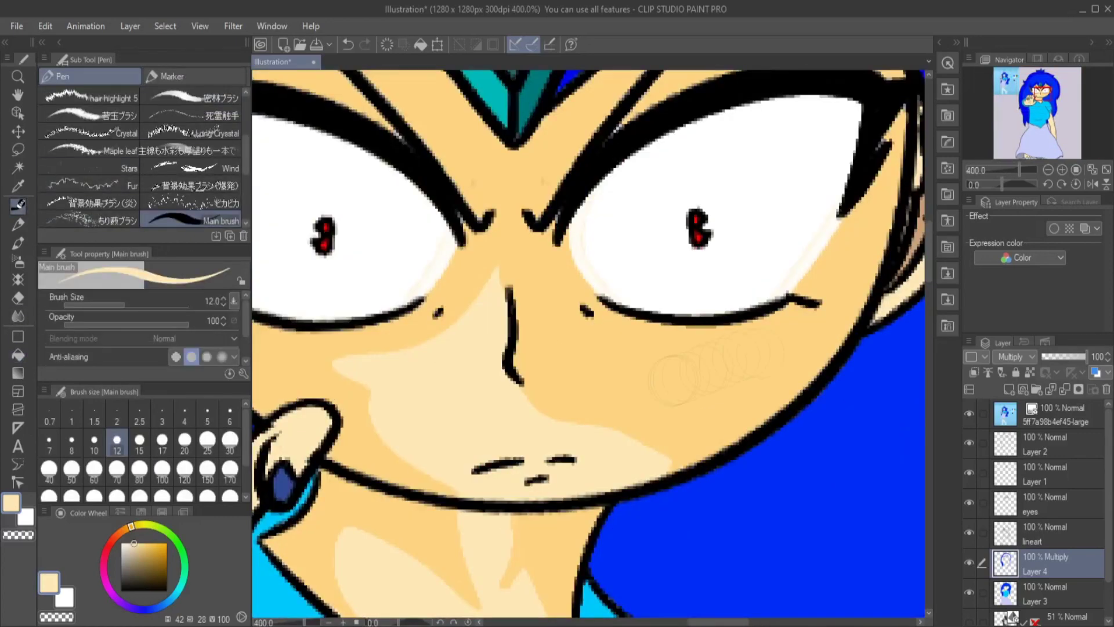
pyautogui.hotkey('ctrl', '-')
pyautogui.hotkey('ctrl', '-')
pyautogui.hotkey('ctrl', '-')
pyautogui.hotkey('ctrl', '+')
pyautogui.hotkey('ctrl', '+')
pyautogui.hotkey('ctrl', '+')
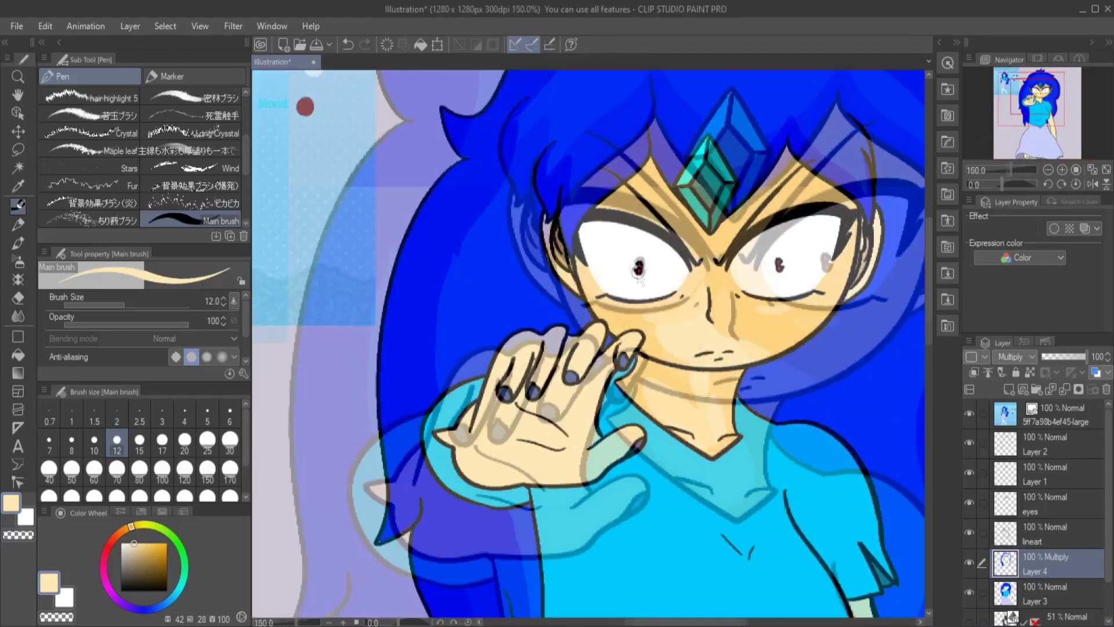
pyautogui.press('g')
pyautogui.press('p')
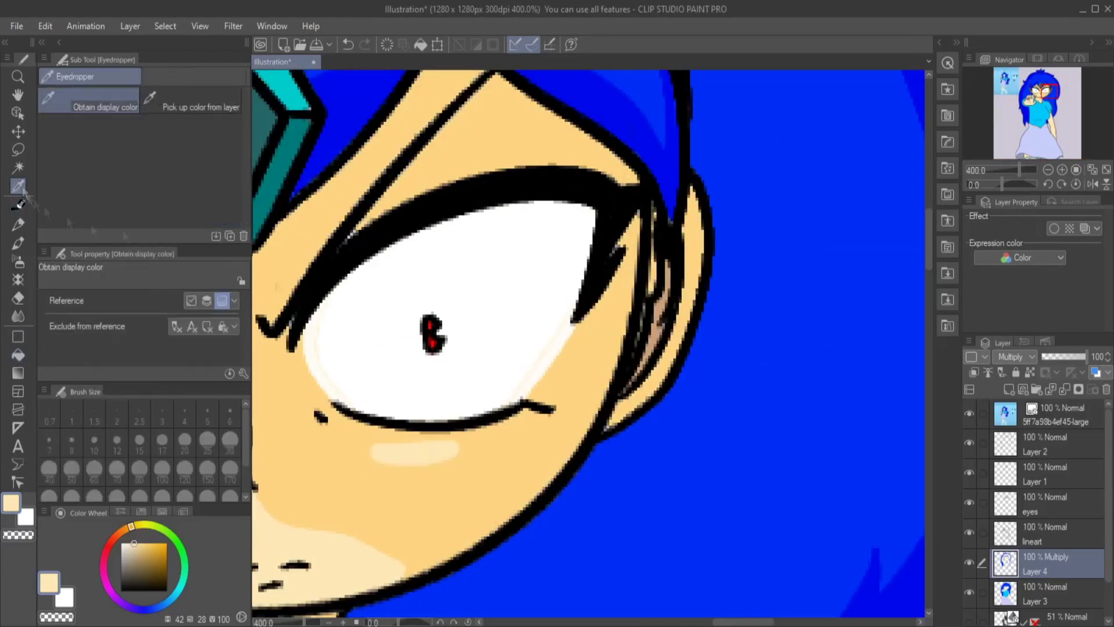
# Sample the tan of the inner ear and brush shadows into both inner ears on the Multiply layer.
pyautogui.keyDown('alt'); pyautogui.click(660, 314); pyautogui.keyUp('alt')
pyautogui.scroll(-3, 720, 296)
pyautogui.scroll(3, 720, 296)
pyautogui.scroll(-3, 720, 296)
pyautogui.scroll(4, 719, 296)
pyautogui.scroll(-3, 720, 296)
pyautogui.scroll(2, 537, 223)
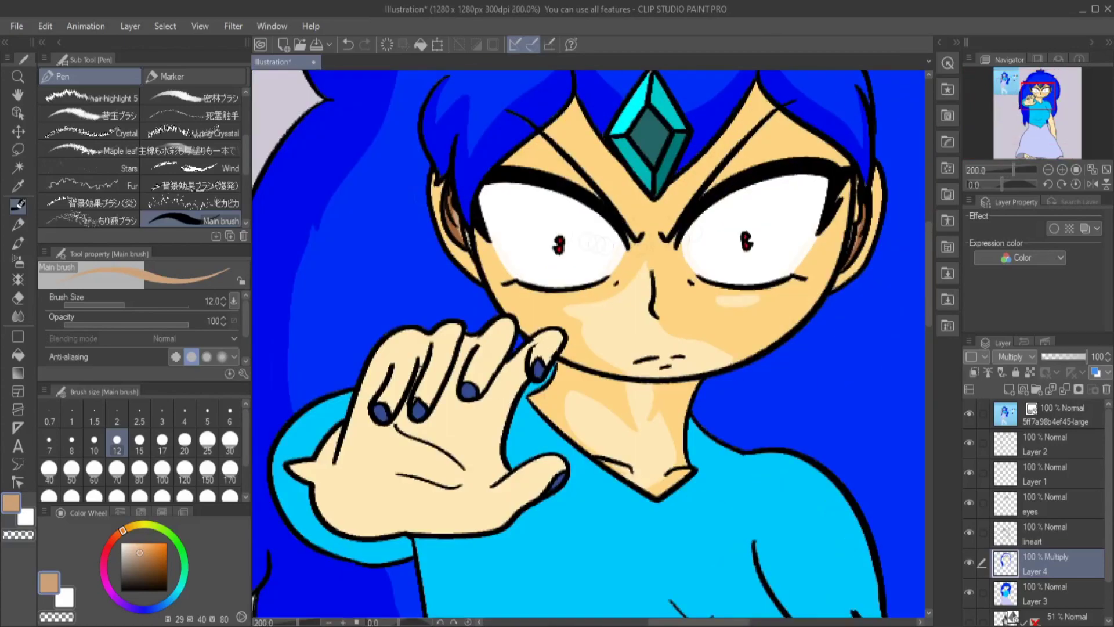
# Draw pale pink shadow edges across both eyes and fill the upper part of the eye whites with pink.
pyautogui.keyDown('alt'); pyautogui.click(536, 223); pyautogui.keyUp('alt')
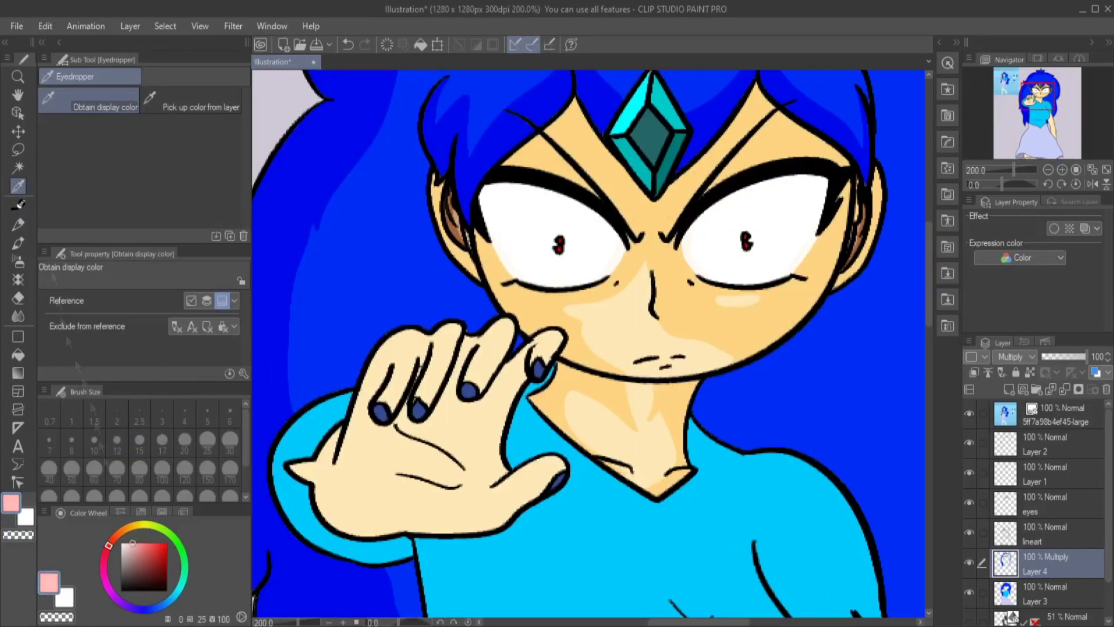
pyautogui.scroll(2, 489, 308)
pyautogui.moveTo(586, 331); pyautogui.dragTo(734, 343)
pyautogui.scroll(-3, 639, 325)
pyautogui.scroll(3, 580, 261)
pyautogui.moveTo(465, 305); pyautogui.dragTo(708, 283)
pyautogui.press('g')
pyautogui.click(529, 240)
pyautogui.scroll(-4, 529, 239)
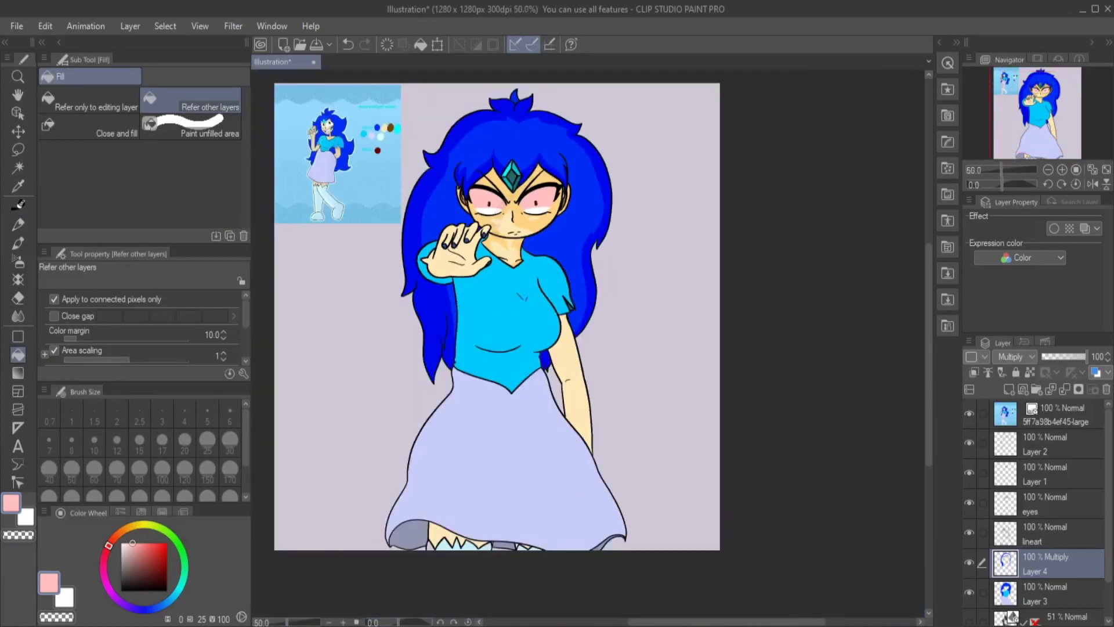
# Sample the skin tone, outline shadow areas on the raised hand's palm and fingers on the Multiply layer, and fill them.
pyautogui.scroll(2, 464, 261)
pyautogui.press('p')
pyautogui.keyDown('alt'); pyautogui.click(442, 251); pyautogui.keyUp('alt')
pyautogui.scroll(1, 442, 250)
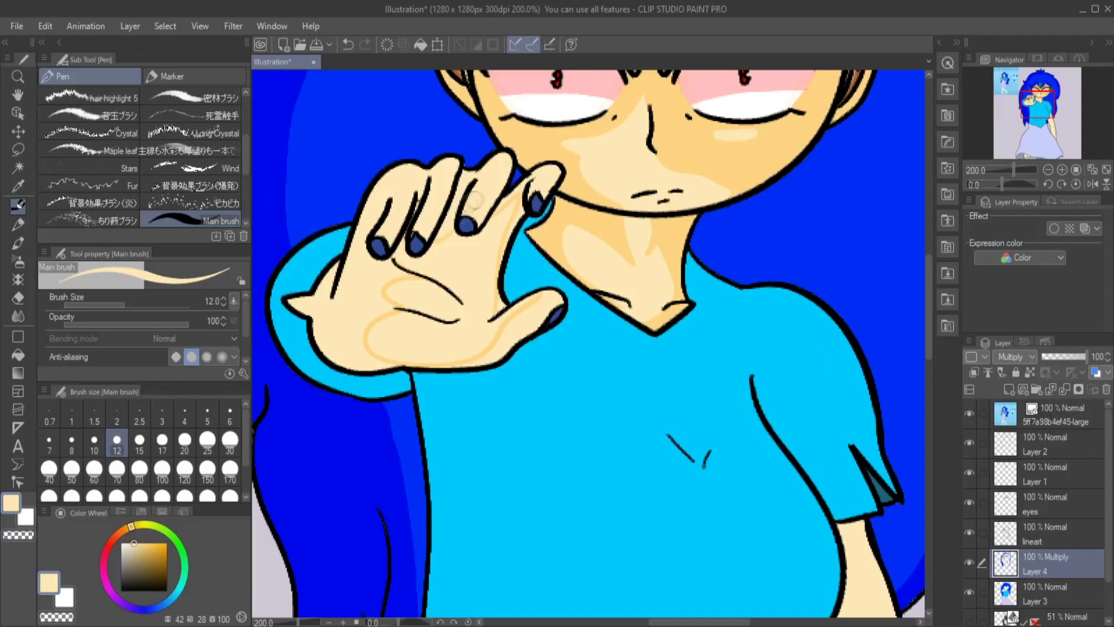
pyautogui.press('g')
pyautogui.scroll(-4, 554, 280)
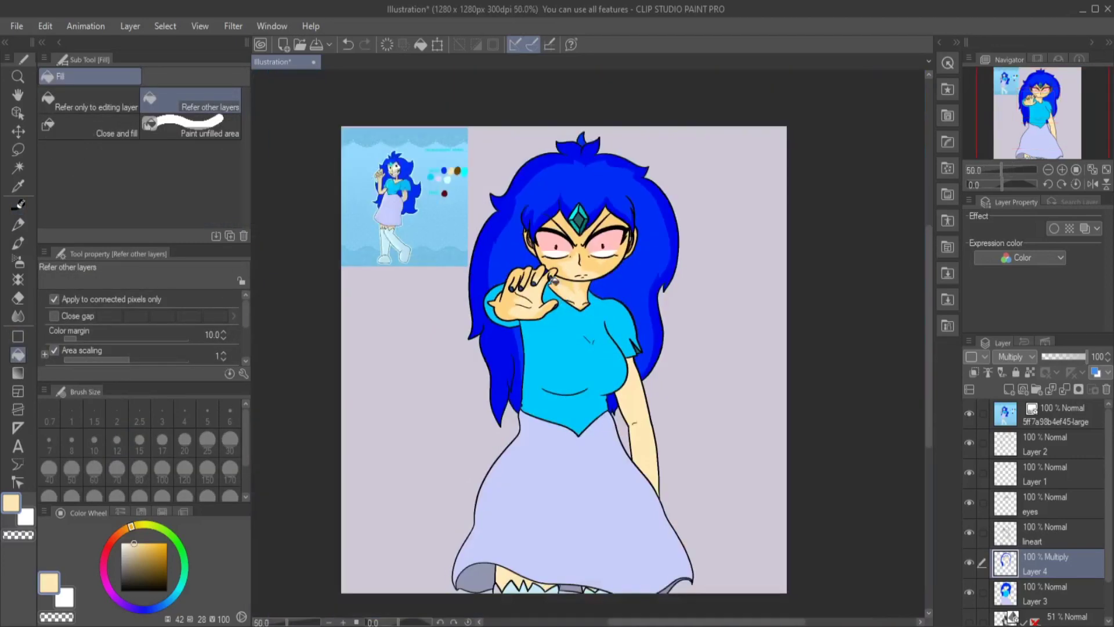
pyautogui.scroll(5, 589, 256)
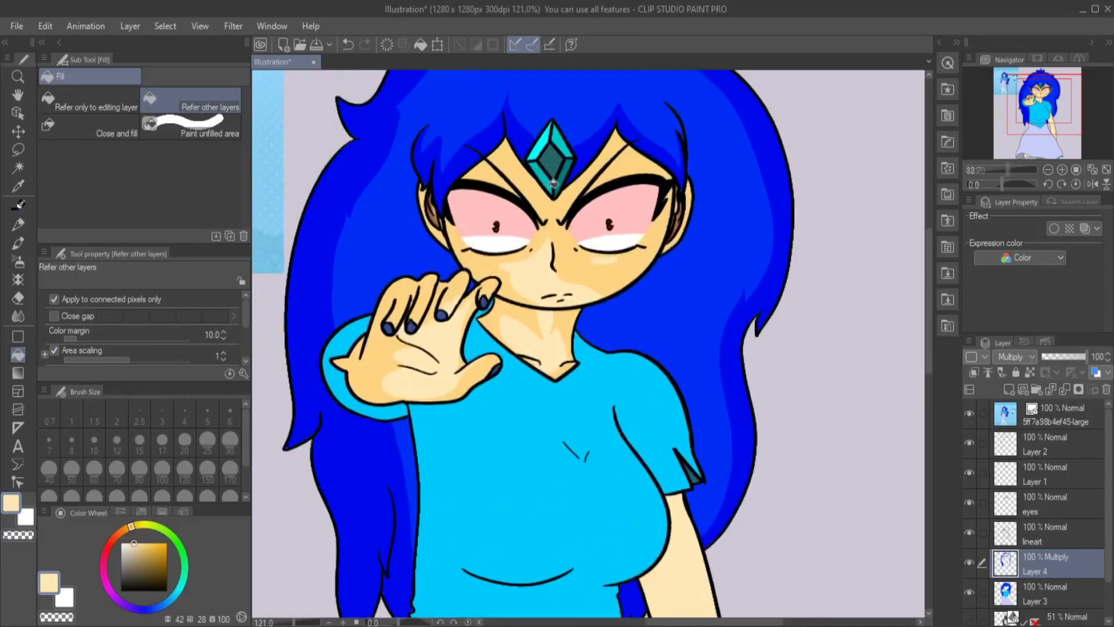
pyautogui.scroll(-6, 560, 285)
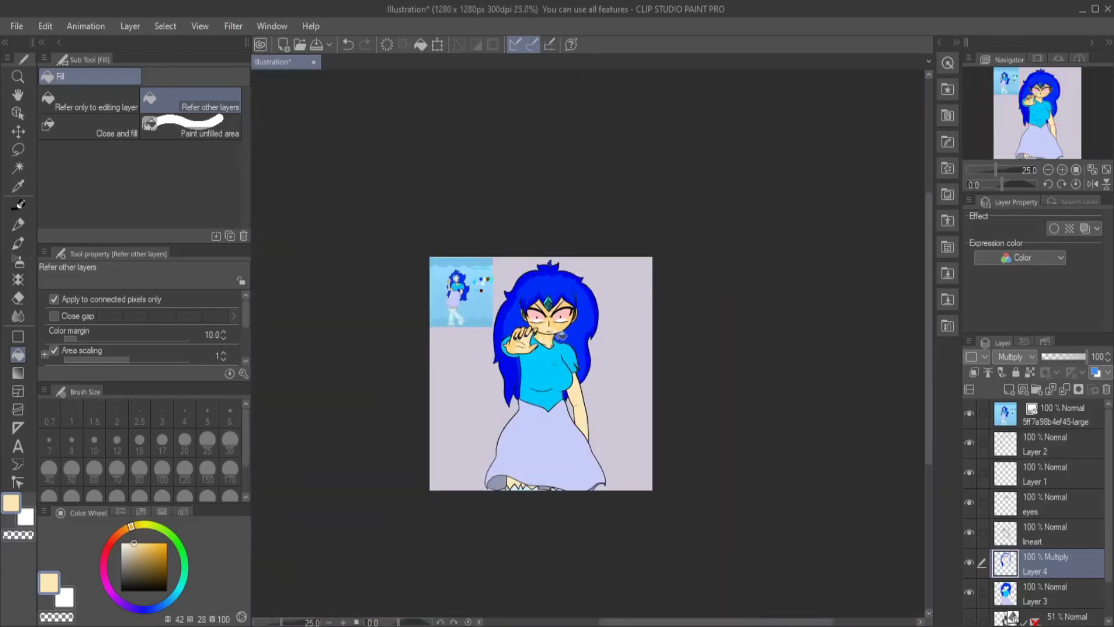
# Outline and fill skin-tone shadows along both edges of the lowered arm, leaving its middle light.
pyautogui.scroll(4, 619, 326)
pyautogui.press('p')
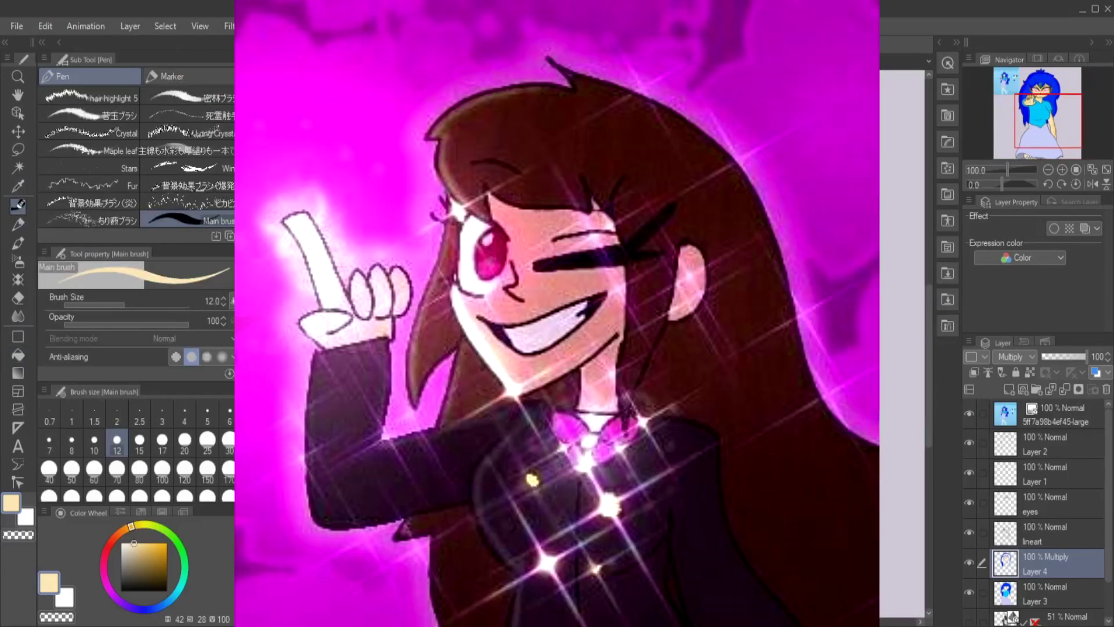
pyautogui.scroll(3, 557, 314)
pyautogui.scroll(3, 557, 313)
pyautogui.scroll(3, 557, 313)
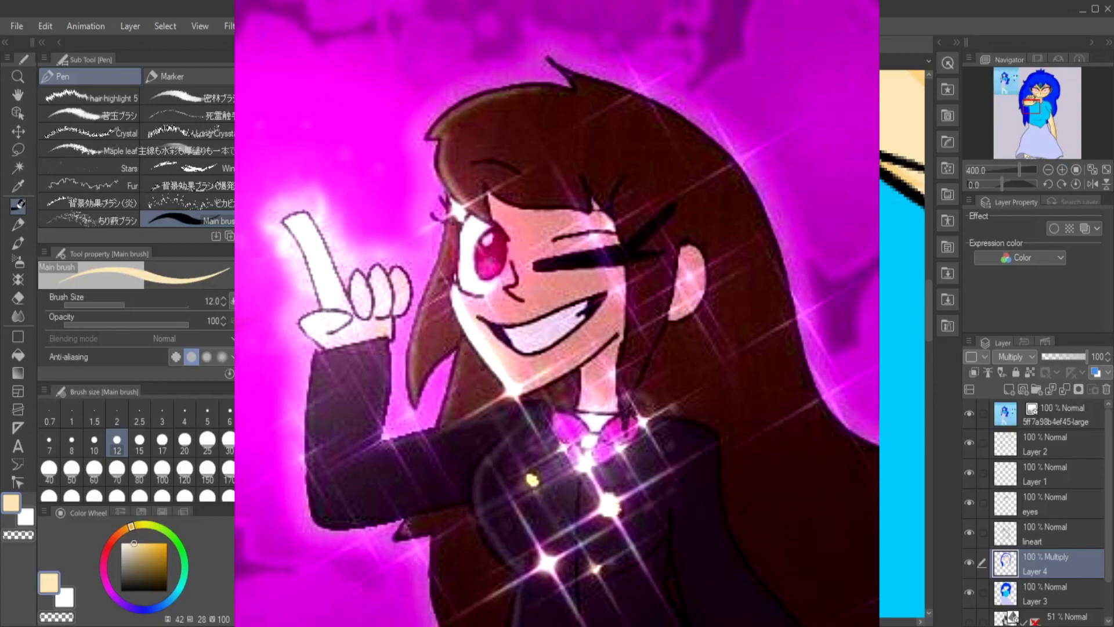
# Outline the shirt's shadows in its own cyan and fill the body and sleeves, leaving a light strip down the front.
pyautogui.scroll(-5, 557, 313)
pyautogui.scroll(2, 557, 314)
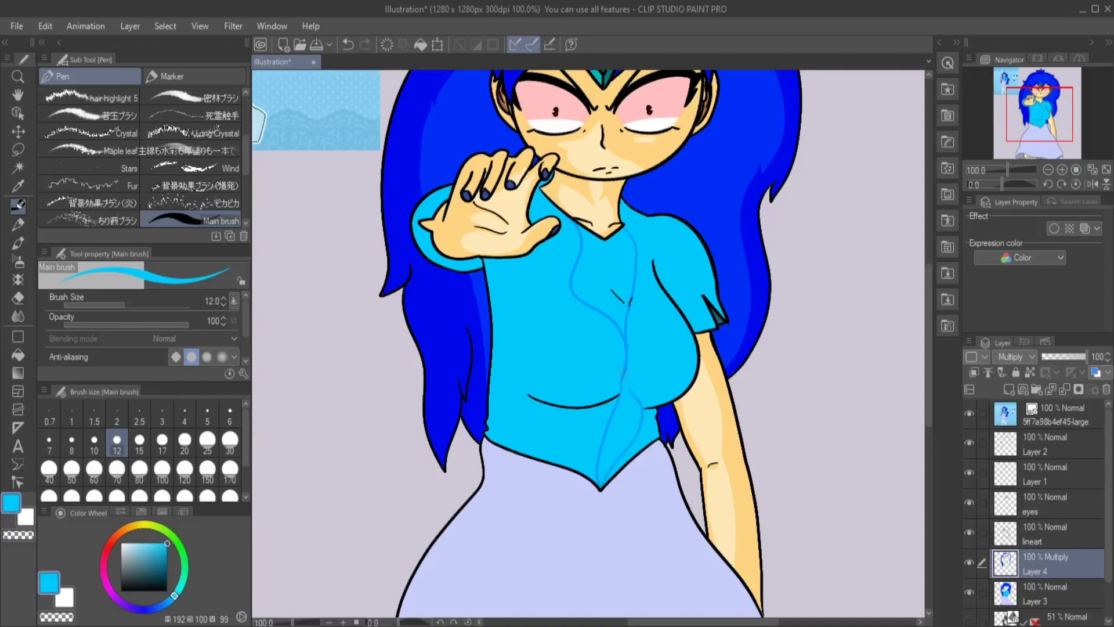
pyautogui.press('g')
pyautogui.scroll(2, 589, 342)
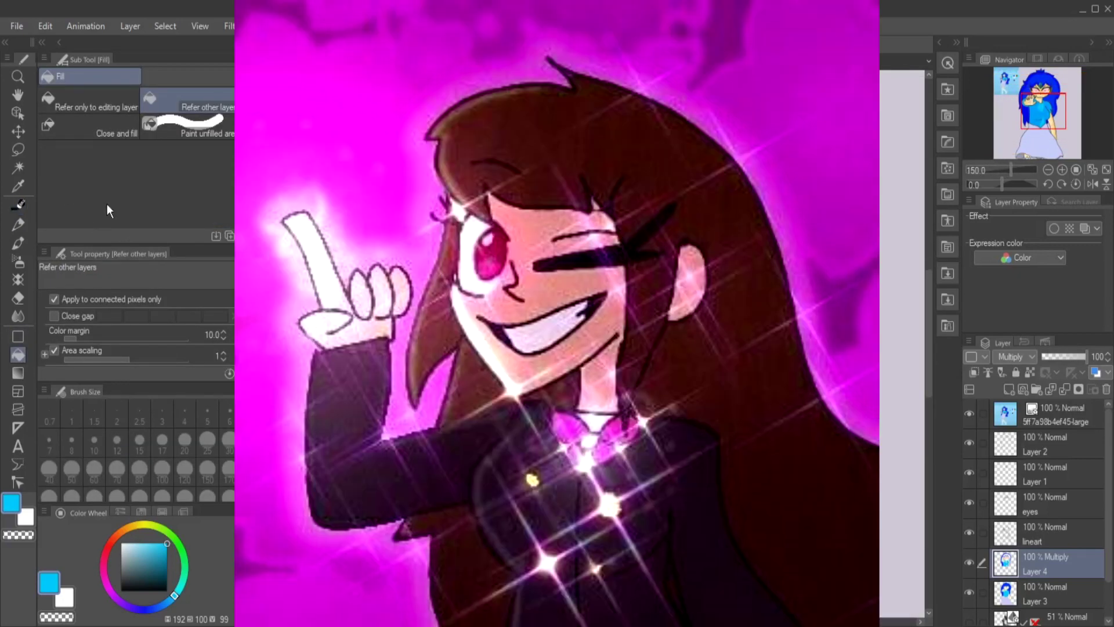
pyautogui.hscroll(-2, 902, 348)
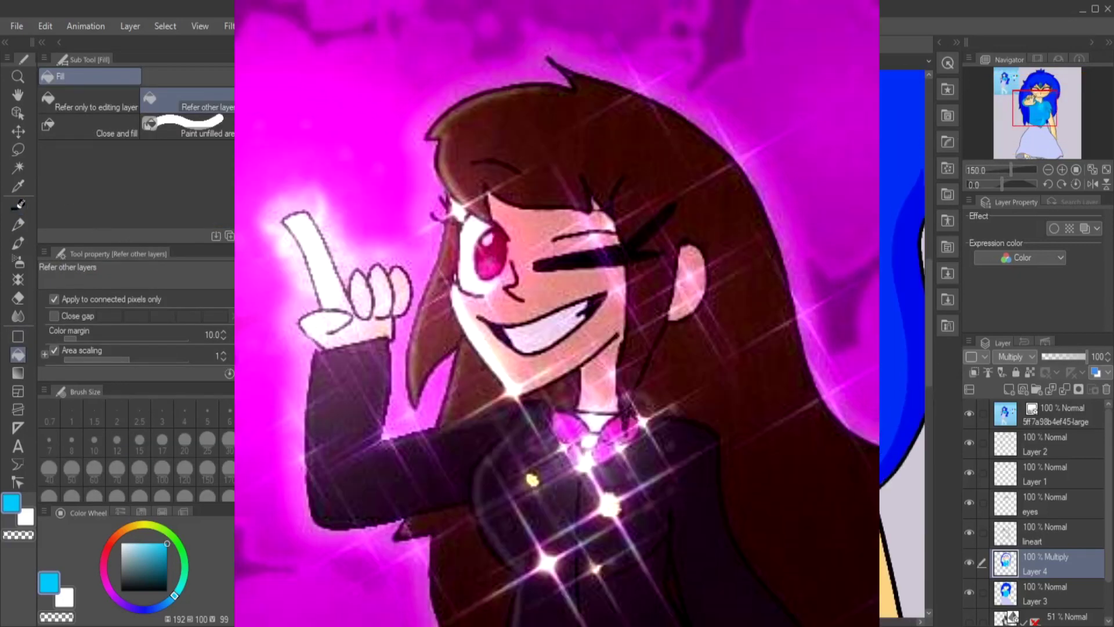
pyautogui.scroll(-3, 905, 349)
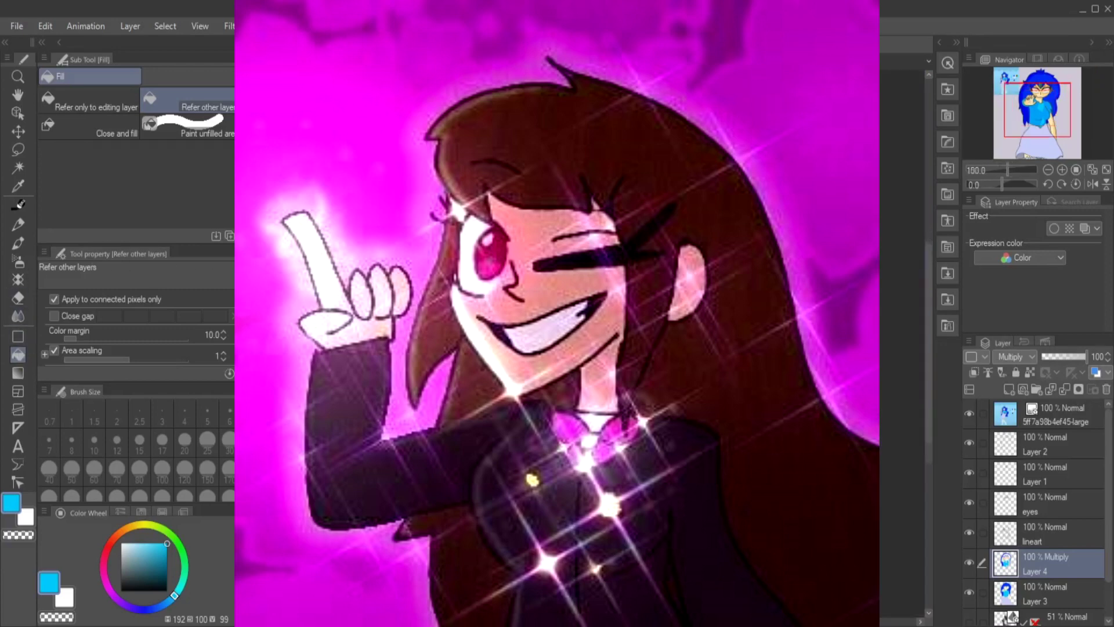
# Sample the skirt's lavender, then outline and fill shadows along both sides of the skirt.
pyautogui.press('i')
pyautogui.press('p')
pyautogui.scroll(1, 906, 348)
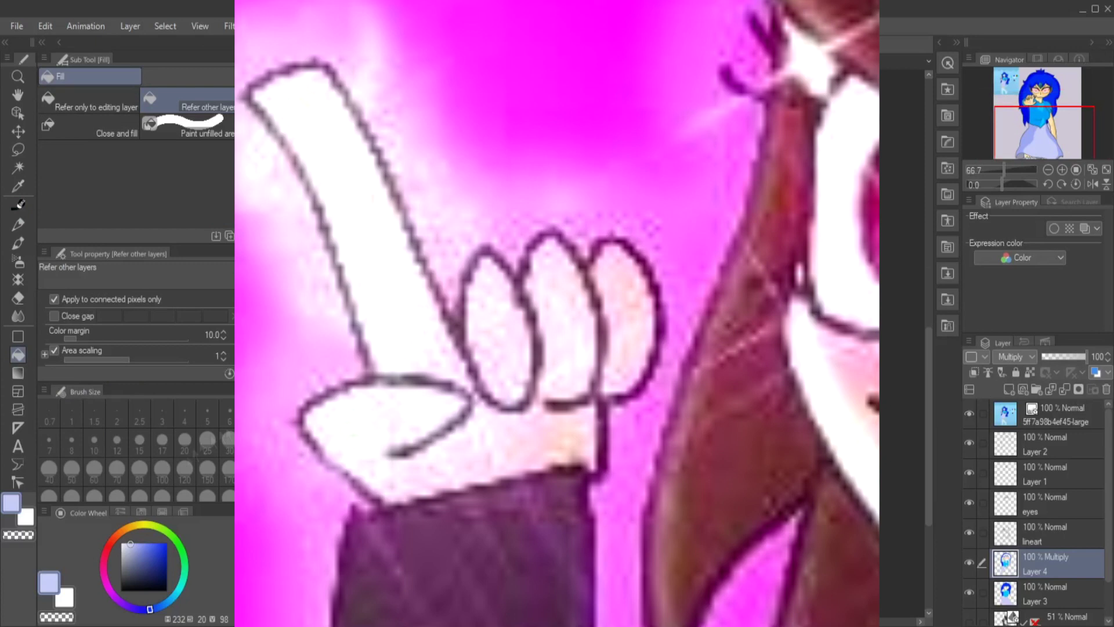
pyautogui.keyDown('alt'); pyautogui.click(905, 349); pyautogui.keyUp('alt')
# Draw two black fold lines on the skirt in the lineart layer, undoing the strokes that do not fit.
pyautogui.click(1045, 534)
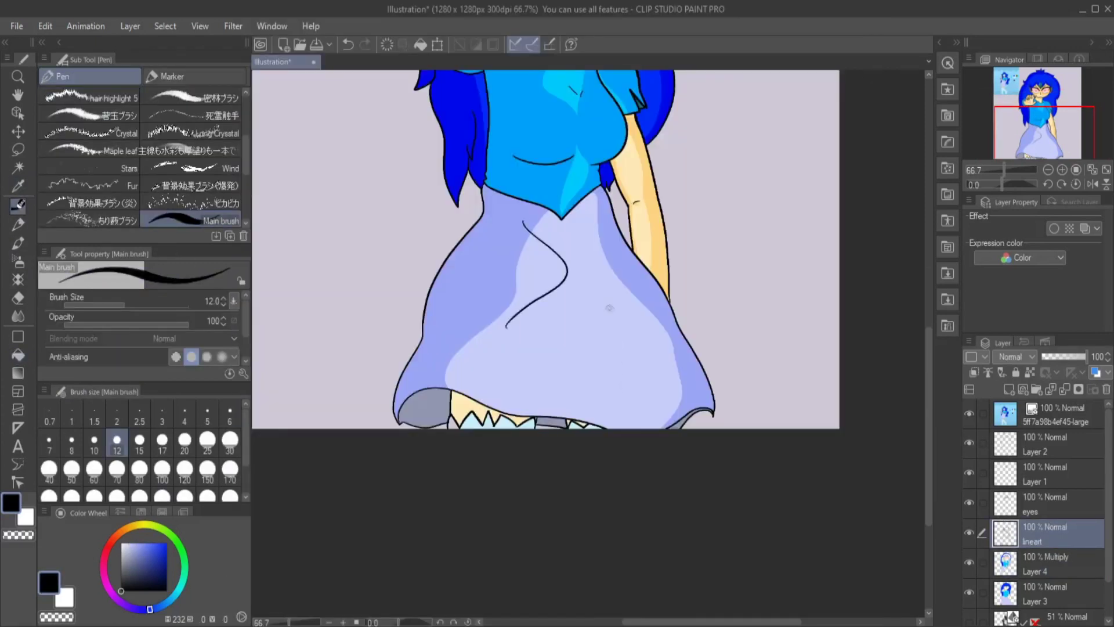
pyautogui.hotkey('ctrl', 'z')
pyautogui.hotkey('ctrl', 'z')
# Return to the Multiply layer, sample the skirt's lavender, and outline and fill shadows beneath the two fold lines.
pyautogui.click(1045, 563)
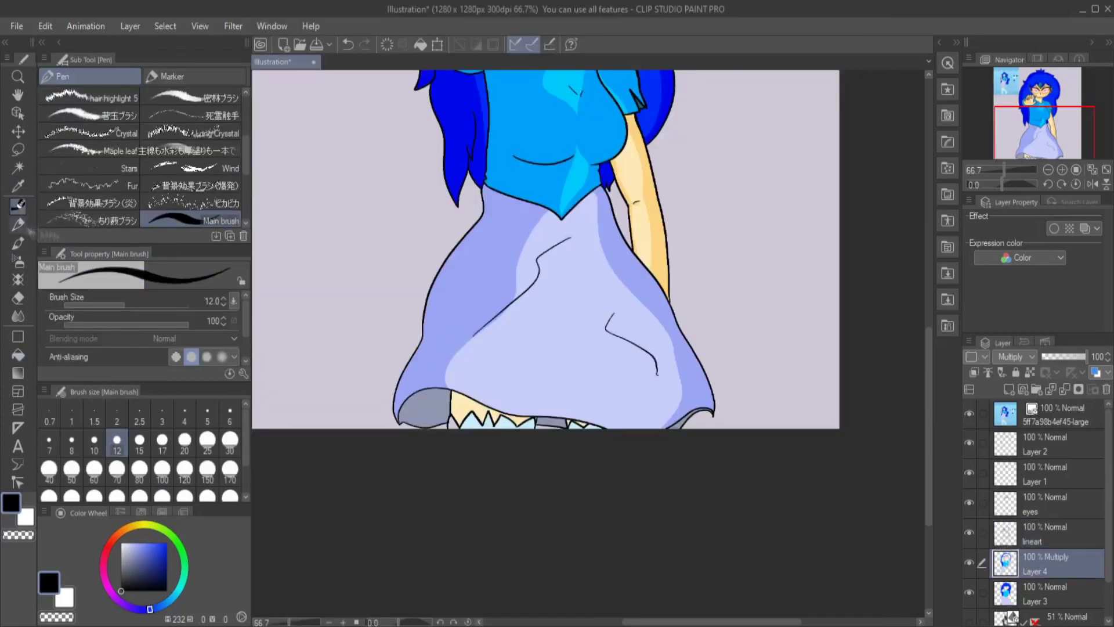
pyautogui.keyDown('alt'); pyautogui.click(534, 289); pyautogui.keyUp('alt')
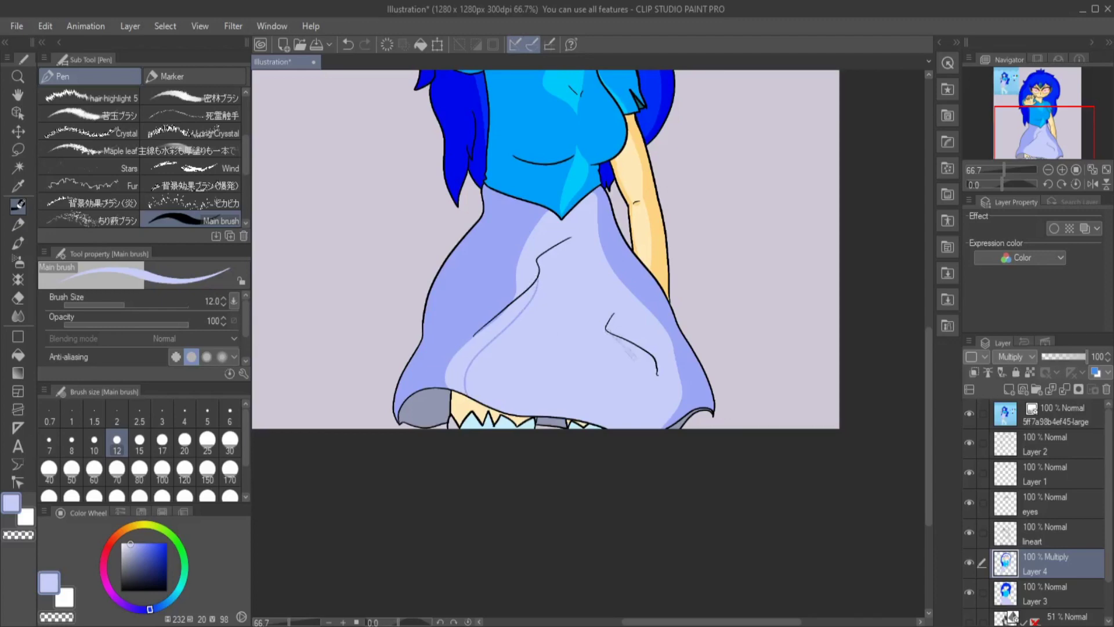
pyautogui.click(18, 185)
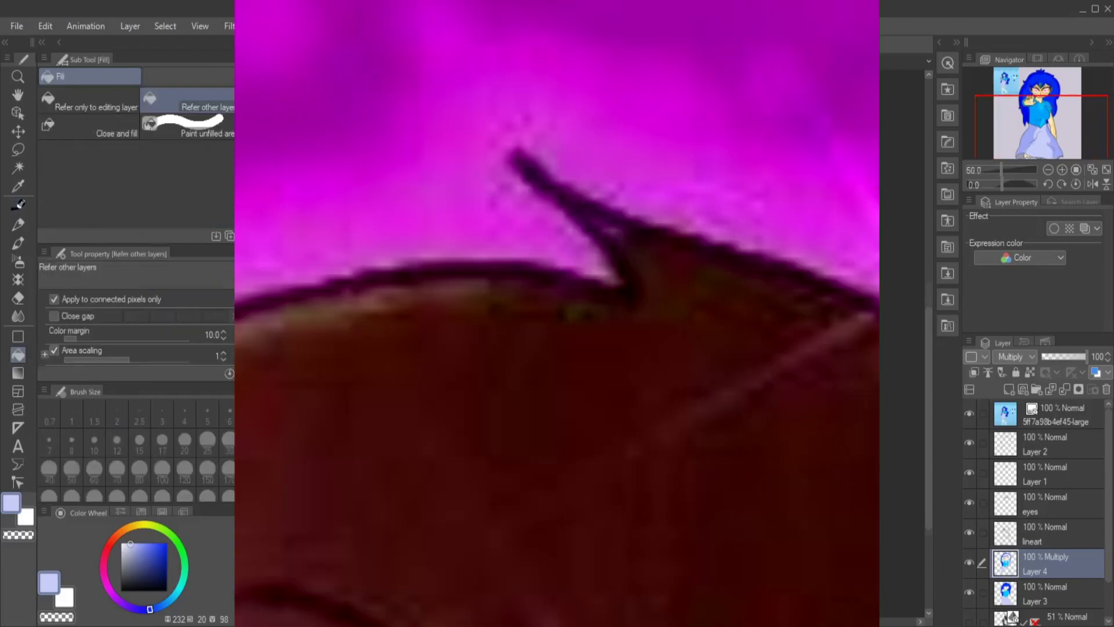
# Shade the grey-blue inside of the skirt's hem in its own colour, leaving a rounded light patch.
pyautogui.scroll(2, 581, 261)
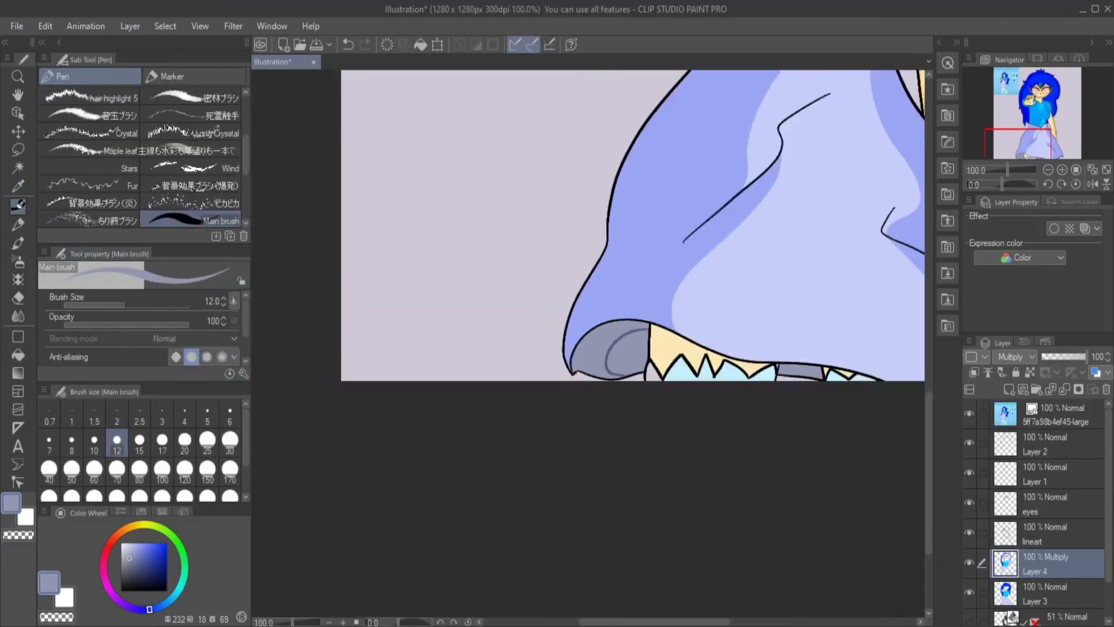
pyautogui.press('g')
pyautogui.scroll(3, 842, 334)
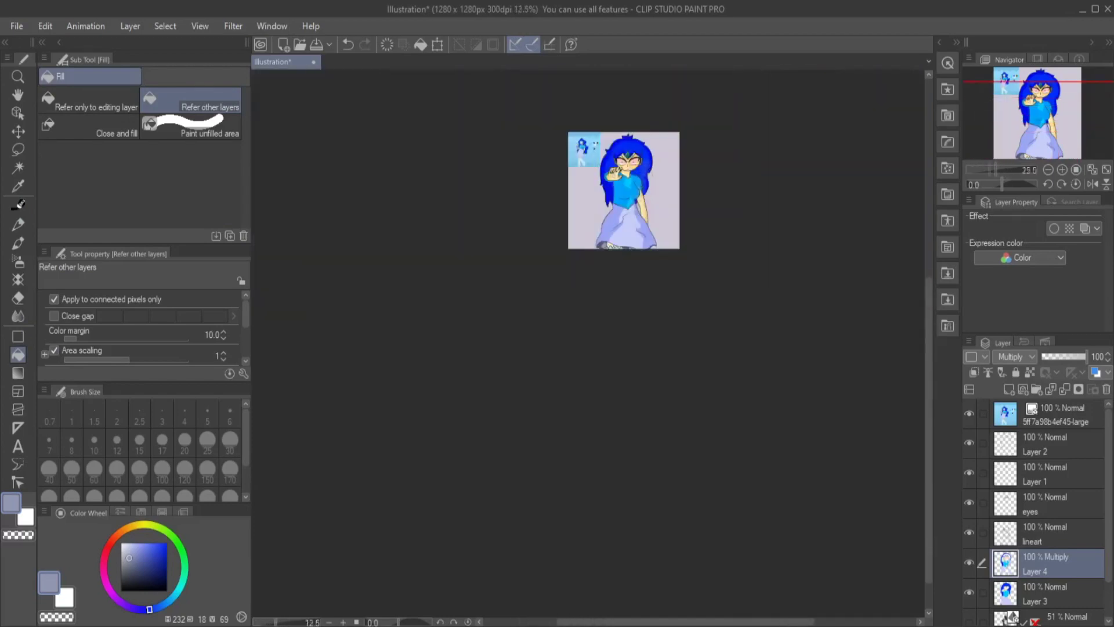
# Sample the skin tone and fill a shadow on the bare leg between the hem and the jagged stocking top.
pyautogui.press('p')
pyautogui.scroll(2, 448, 383)
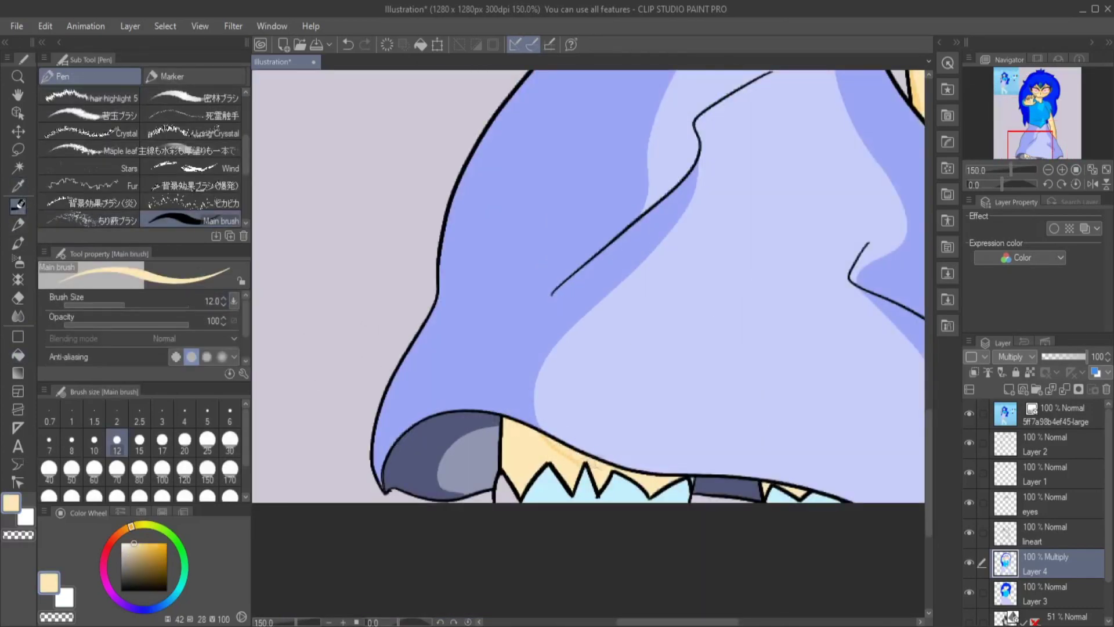
pyautogui.press('g')
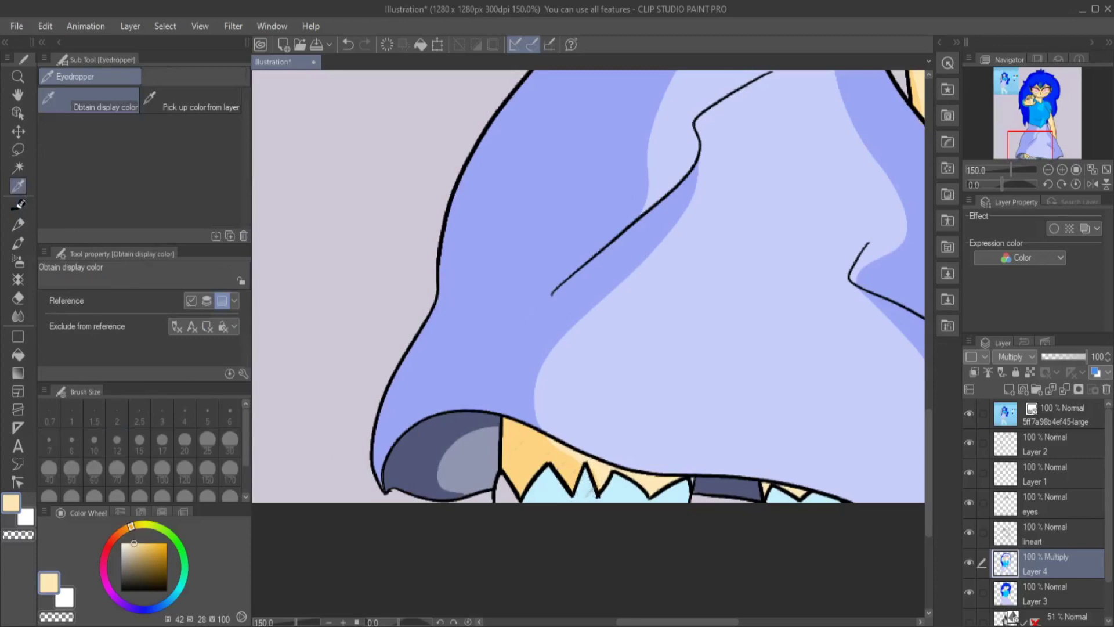
# Sample the stockings' light blue, then outline and fill shadows on both stocking tops.
pyautogui.keyDown('alt'); pyautogui.click(598, 487); pyautogui.keyUp('alt')
pyautogui.keyDown('ctrl'); pyautogui.keyDown('shift'); pyautogui.click(505, 490); pyautogui.keyUp('shift'); pyautogui.keyUp('ctrl')
pyautogui.press('p')
pyautogui.keyDown('ctrl'); pyautogui.keyDown('shift'); pyautogui.click(731, 489); pyautogui.keyUp('shift'); pyautogui.keyUp('ctrl')
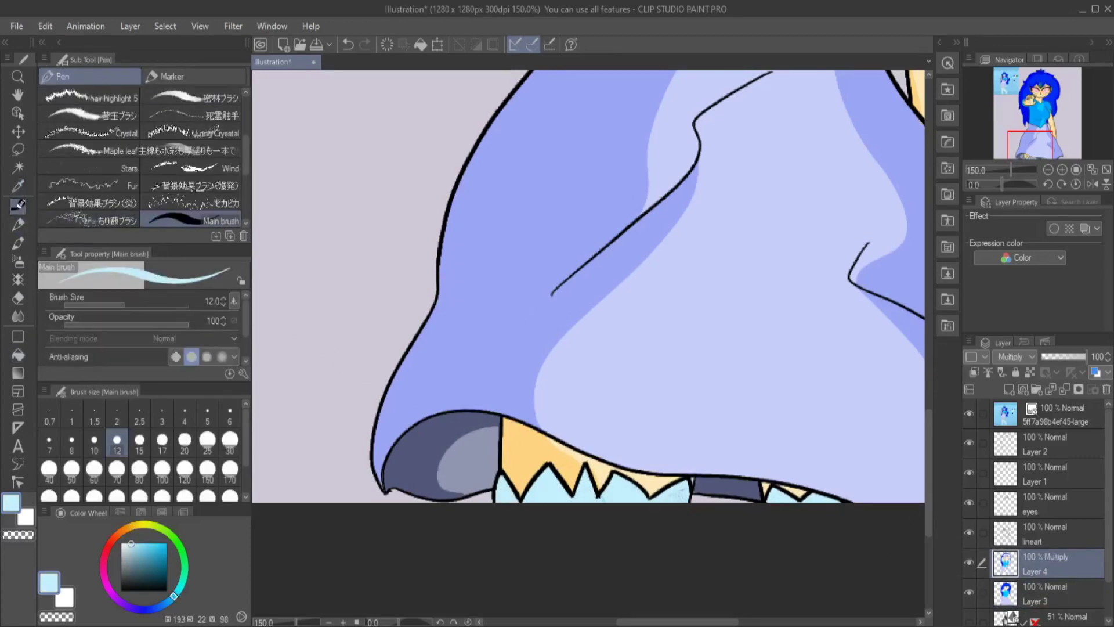
pyautogui.press('g')
pyautogui.scroll(-4, 587, 284)
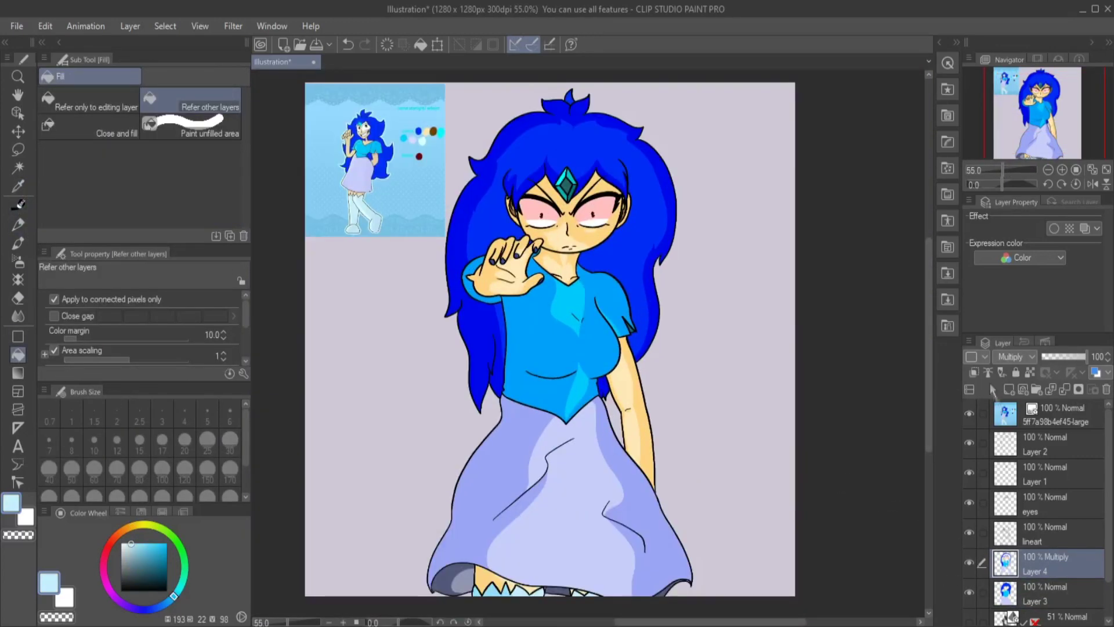
# Add a new layer above the Multiply layer and auto-select the hair area for its highlights.
pyautogui.click(1009, 389)
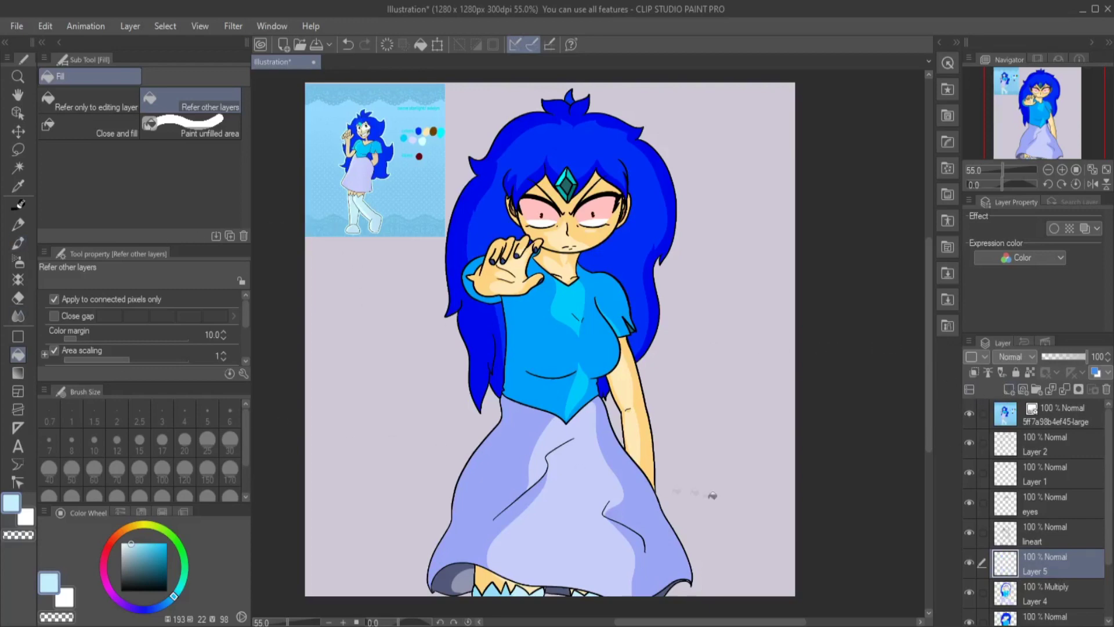
pyautogui.scroll(-2, 1039, 465)
pyautogui.scroll(2, 518, 151)
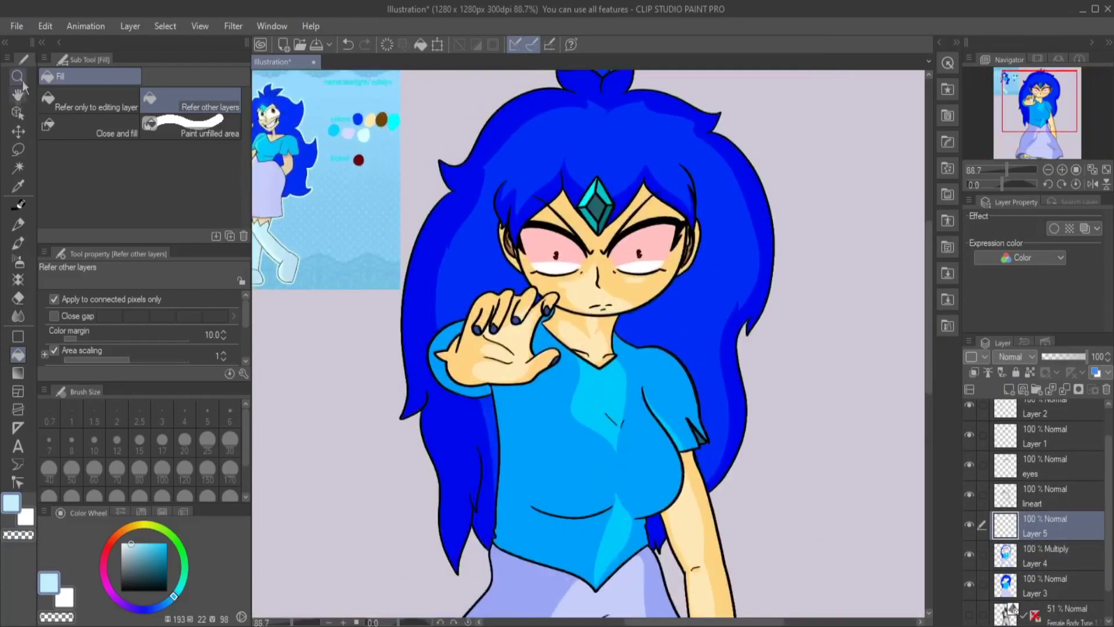
pyautogui.press('w')
pyautogui.click(461, 290)
# Paint jagged white highlight bands across the crown, sides and lower hair with the hair highlight 5 brush at size 30, then deselect.
pyautogui.press('p')
pyautogui.press('x')
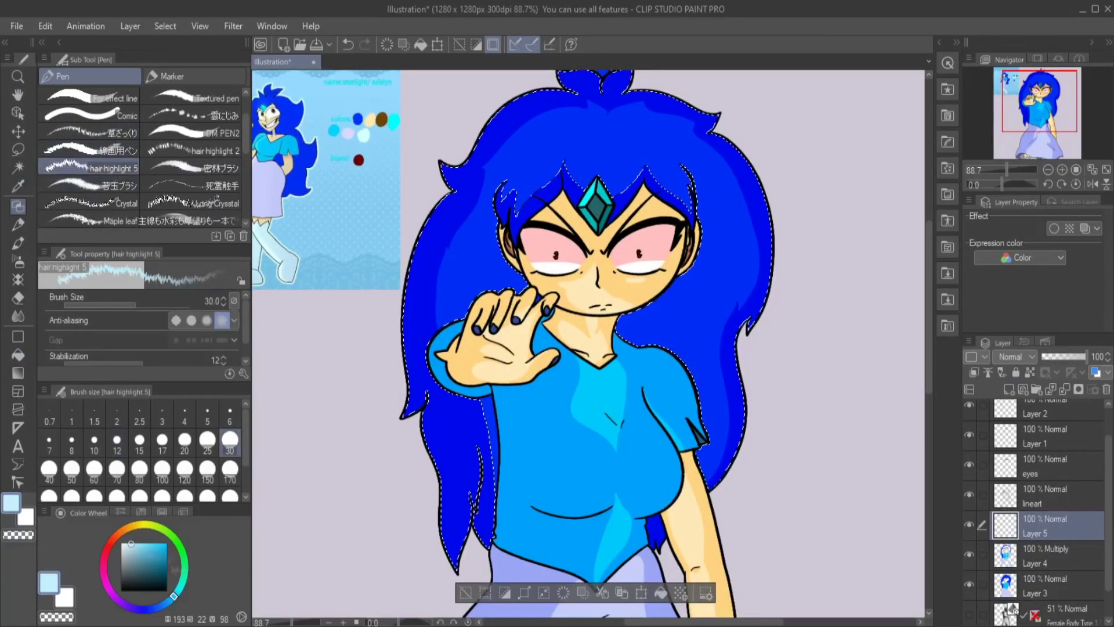
pyautogui.moveTo(409, 279); pyautogui.dragTo(475, 303)
pyautogui.moveTo(648, 285); pyautogui.dragTo(768, 289)
pyautogui.press('w')
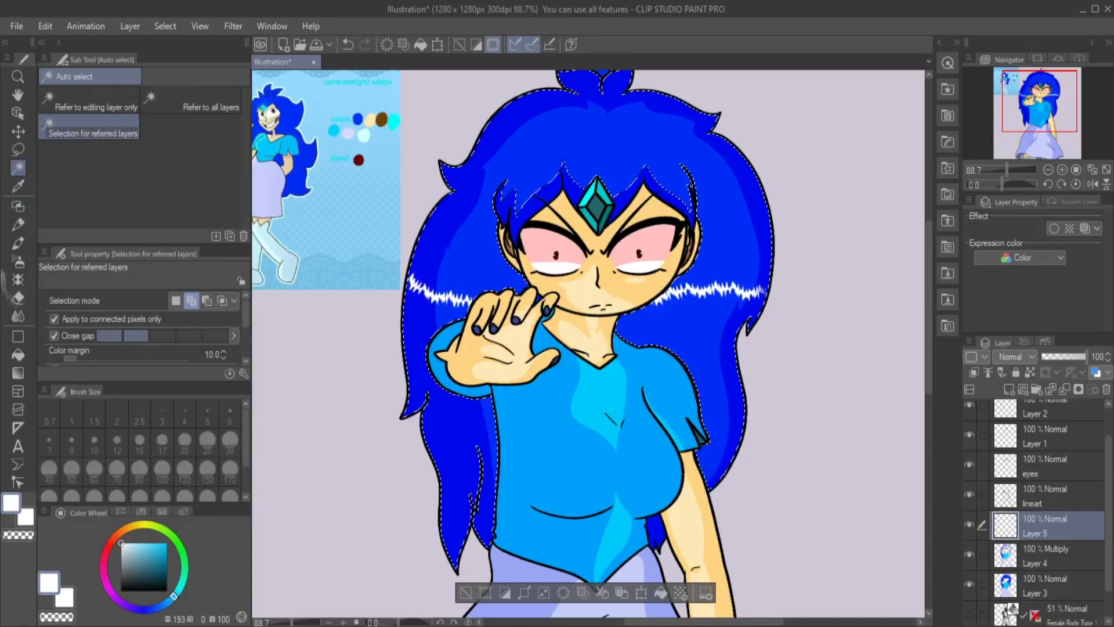
pyautogui.press('p')
pyautogui.moveTo(495, 114); pyautogui.dragTo(720, 119)
pyautogui.moveTo(439, 473); pyautogui.dragTo(733, 454)
pyautogui.hotkey('ctrl', 'd')
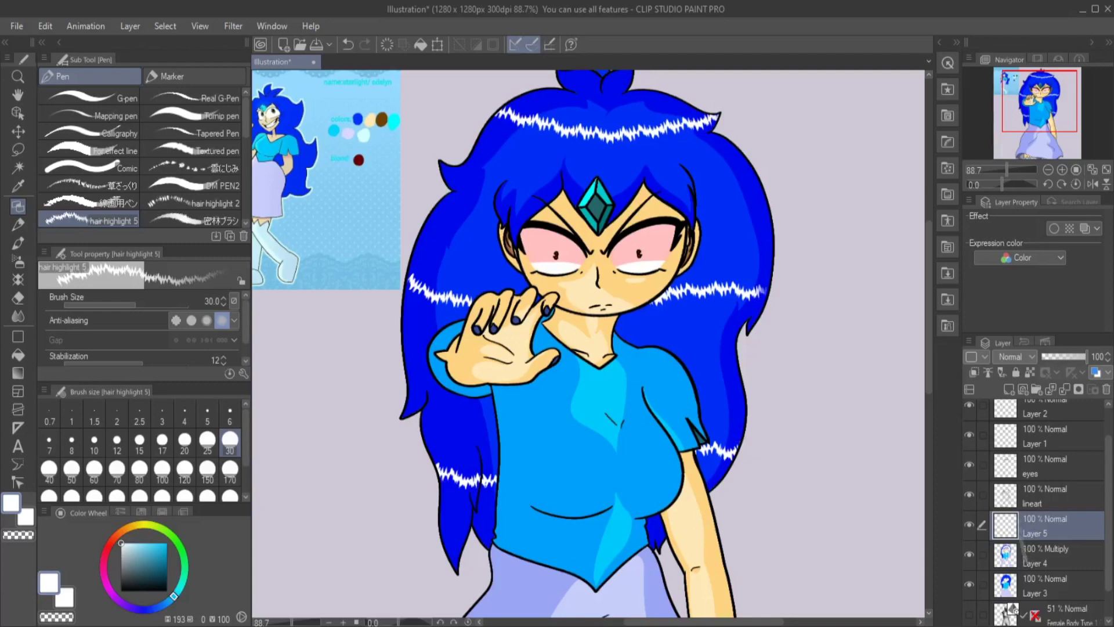
# Soften all the hair highlight bands with the Blur tool at size 120 and lower their layer's opacity to 48%.
pyautogui.click(17, 316)
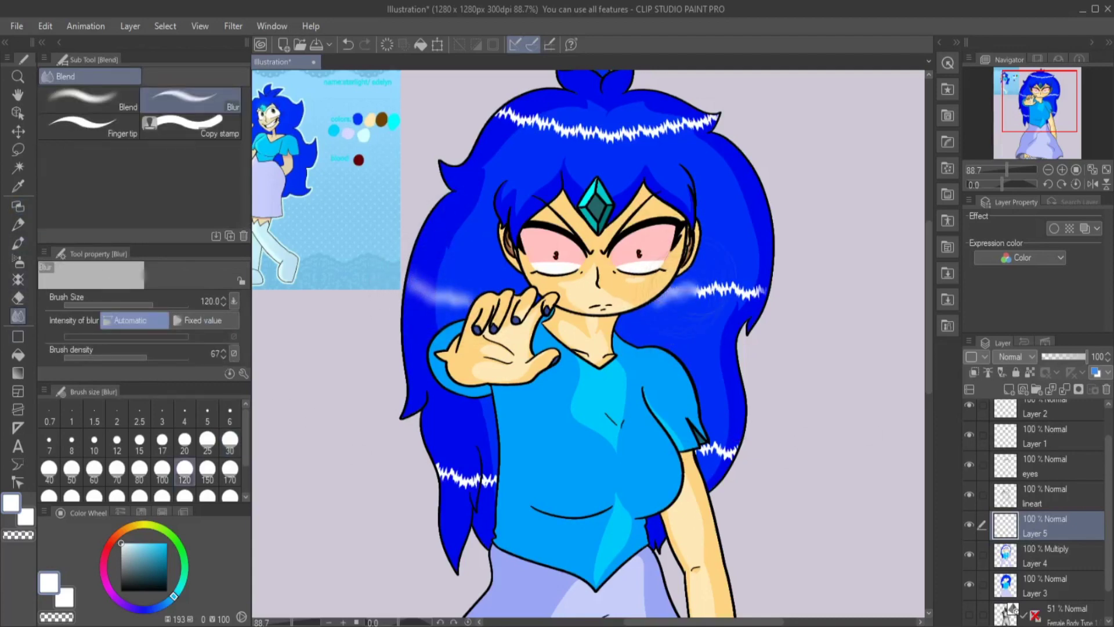
pyautogui.moveTo(696, 287); pyautogui.dragTo(754, 293)
pyautogui.moveTo(510, 108)
pyautogui.mouseDown()
pyautogui.moveTo(598, 130)
pyautogui.moveTo(717, 125)
pyautogui.mouseUp()
pyautogui.scroll(-1, 679, 232)
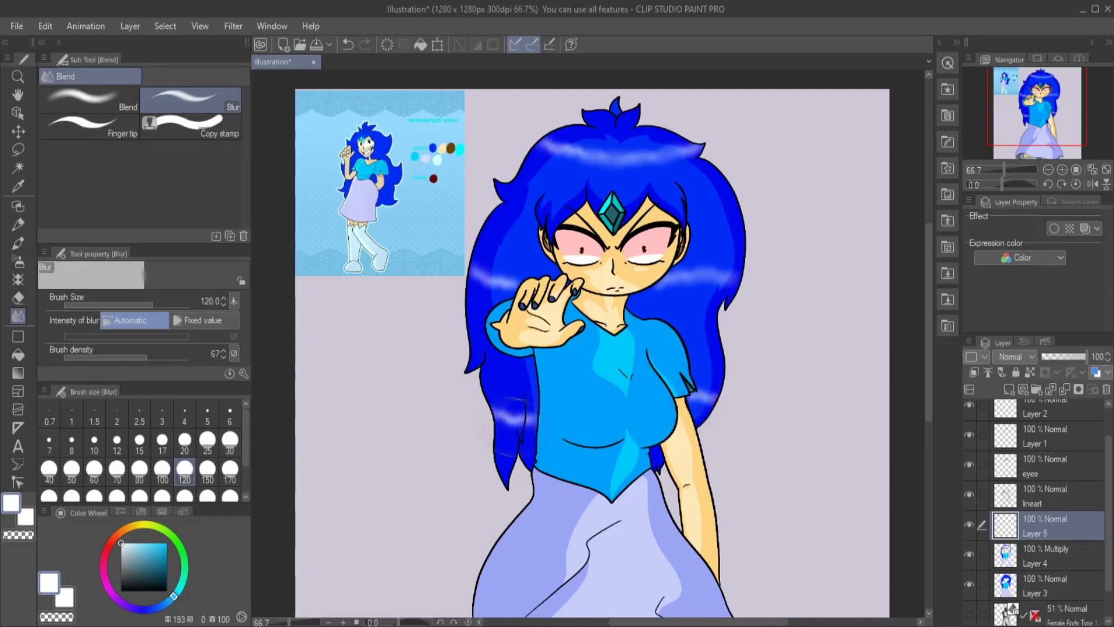
pyautogui.scroll(-3, 494, 418)
pyautogui.scroll(3, 493, 418)
pyautogui.scroll(-1, 1048, 544)
# Add a layer above the Multiply layer, apply the Sunset gradient vertically, clip it to the layer below and set its opacity to 60%.
pyautogui.hotkey('ctrl', 'shift', 'n')
pyautogui.press('g')
pyautogui.scroll(-1, 529, 407)
pyautogui.moveTo(528, 596); pyautogui.dragTo(530, 230)
pyautogui.click(974, 372)
pyautogui.moveTo(1088, 357); pyautogui.dragTo(1069, 357)
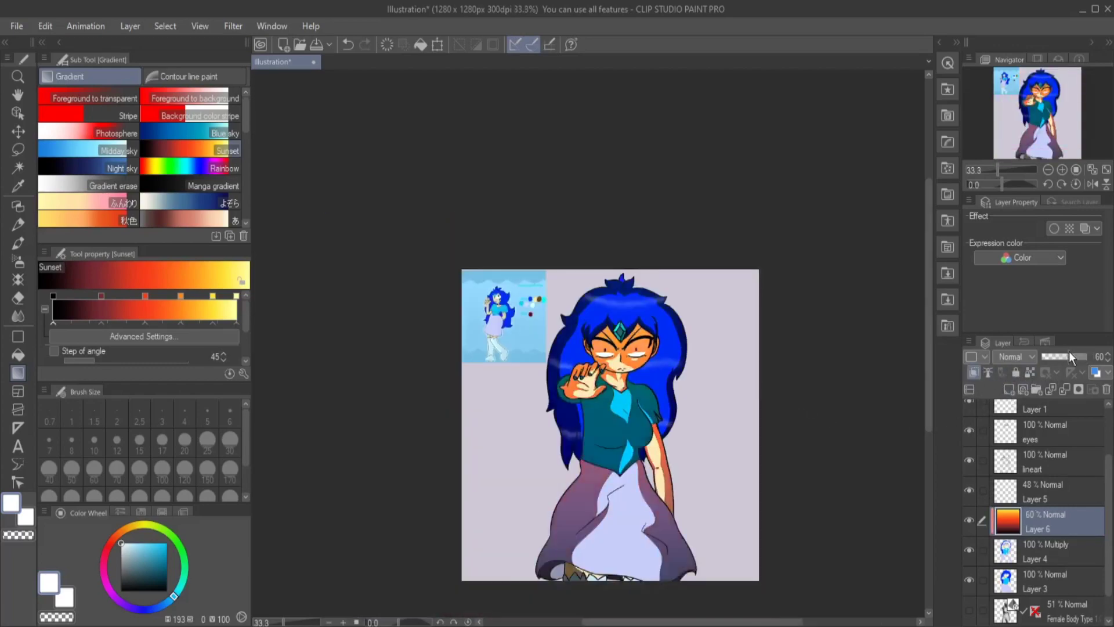
# Try other blending modes such as Subtract on the Sunset gradient layer and merge it into the Multiply shading layer.
pyautogui.scroll(2, 677, 411)
pyautogui.scroll(-16, 1019, 363)
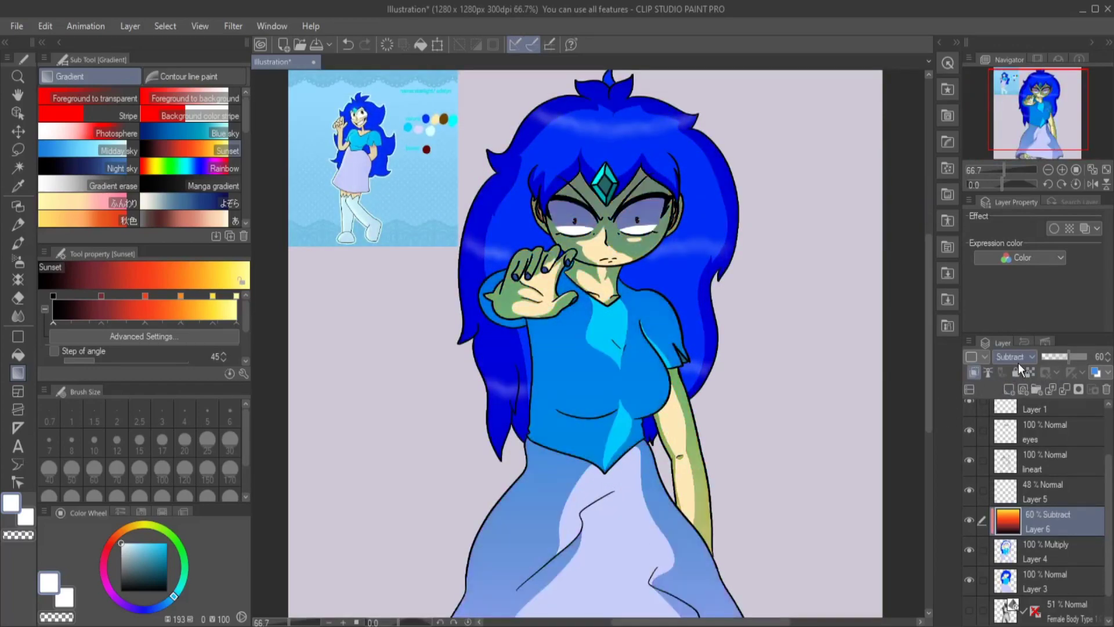
pyautogui.scroll(-3, 1019, 364)
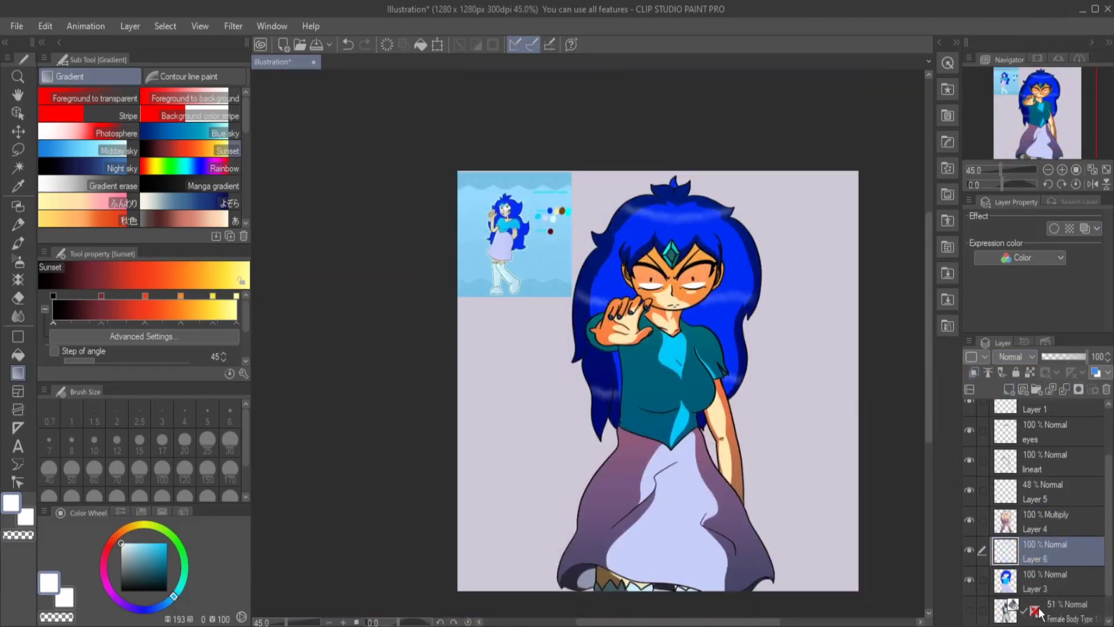
# Apply the 秋色 gradient on the new layer above the base colours, clip it to them and set it to Linear light at 34% opacity.
pyautogui.moveTo(653, 597); pyautogui.dragTo(653, 436)
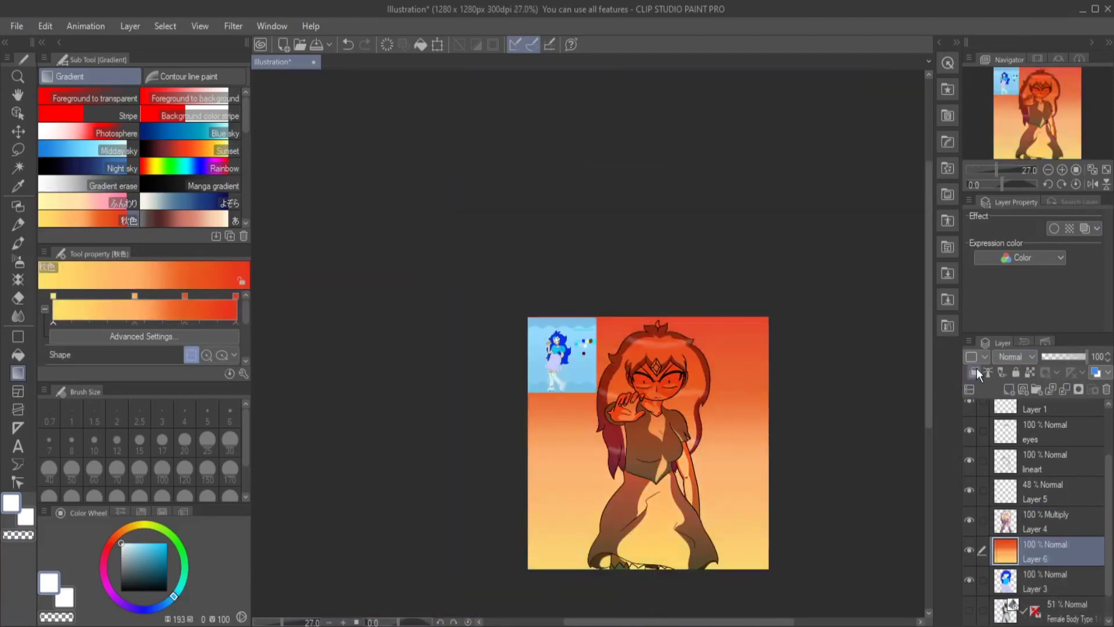
pyautogui.scroll(-3, 1014, 364)
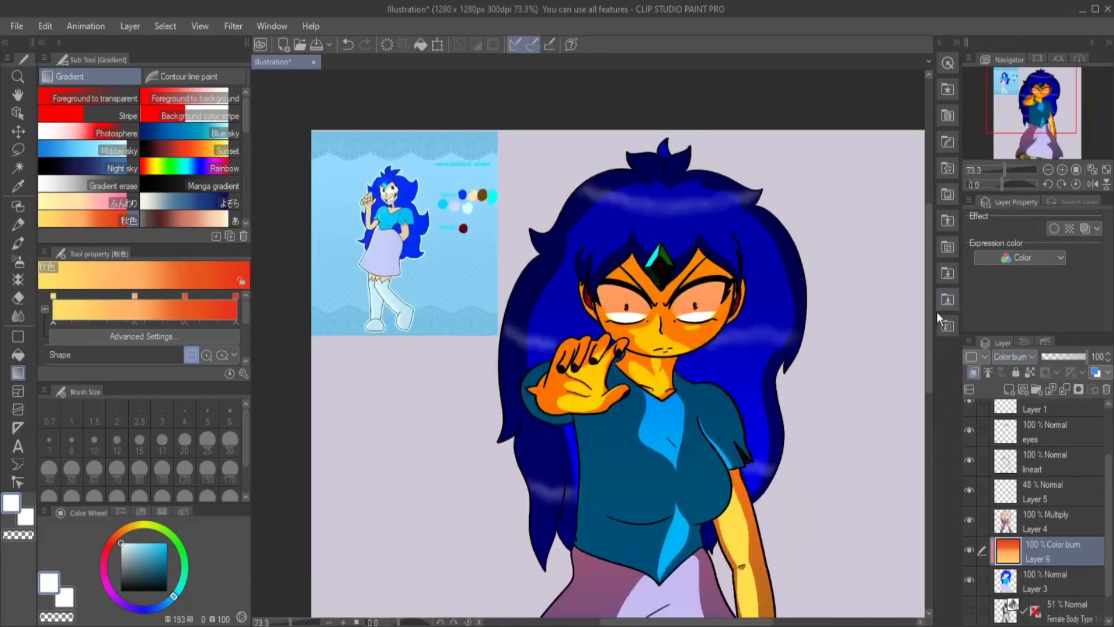
pyautogui.scroll(-4, 1021, 351)
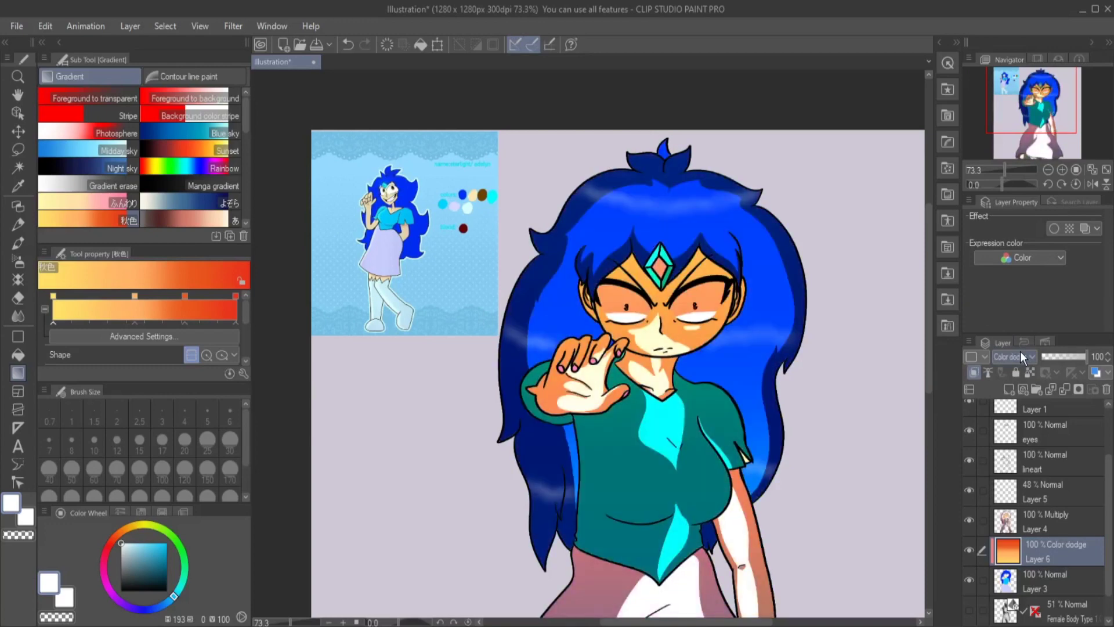
pyautogui.scroll(-5, 1021, 351)
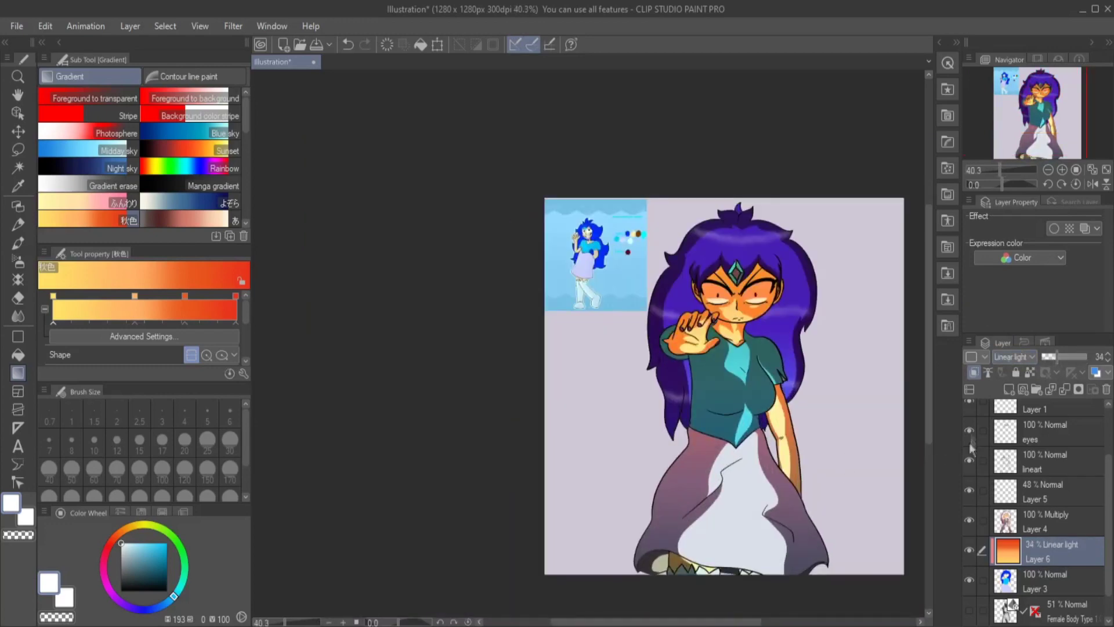
# Try Pin light at 18% on the 秋色 gradient layer and merge the gradient into the base colours layer.
pyautogui.scroll(-1, 1023, 361)
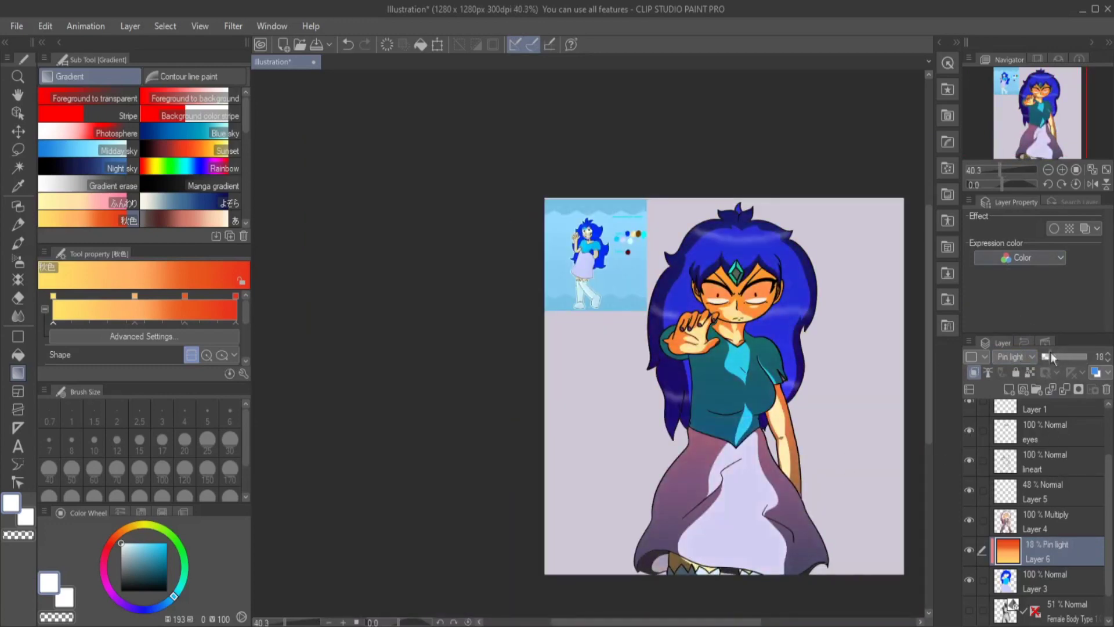
pyautogui.moveTo(1051, 352); pyautogui.dragTo(1062, 354)
pyautogui.click(1065, 389)
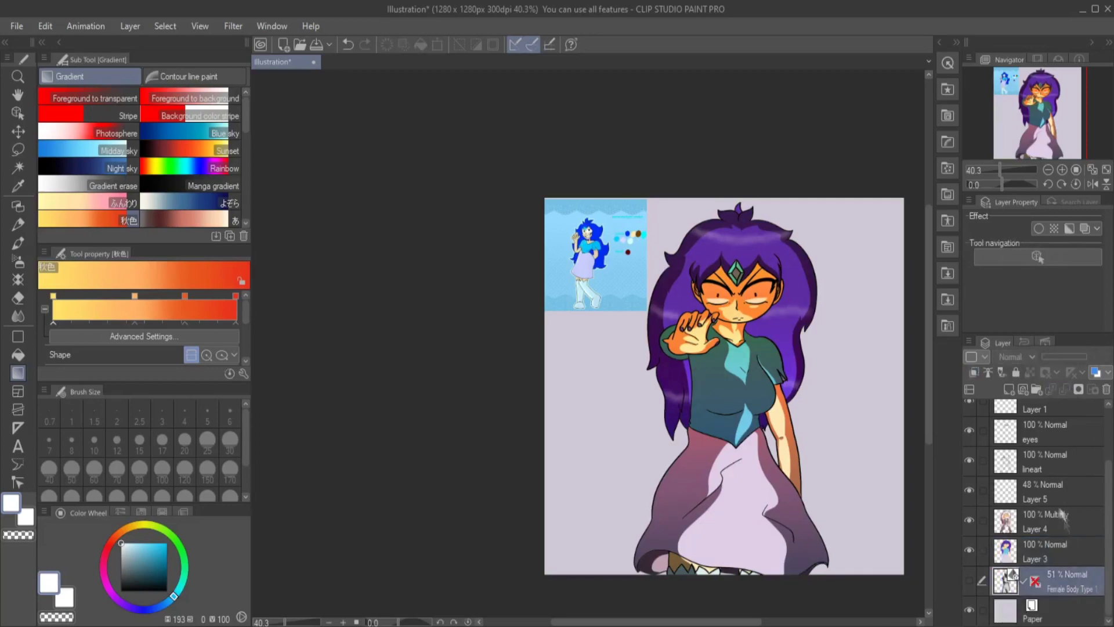
# Add a new layer directly below the reference image and choose the Hard airbrush with a red colour.
pyautogui.click(1039, 412)
pyautogui.click(1010, 390)
pyautogui.click(1010, 389)
pyautogui.press('p')
pyautogui.scroll(-5, 162, 186)
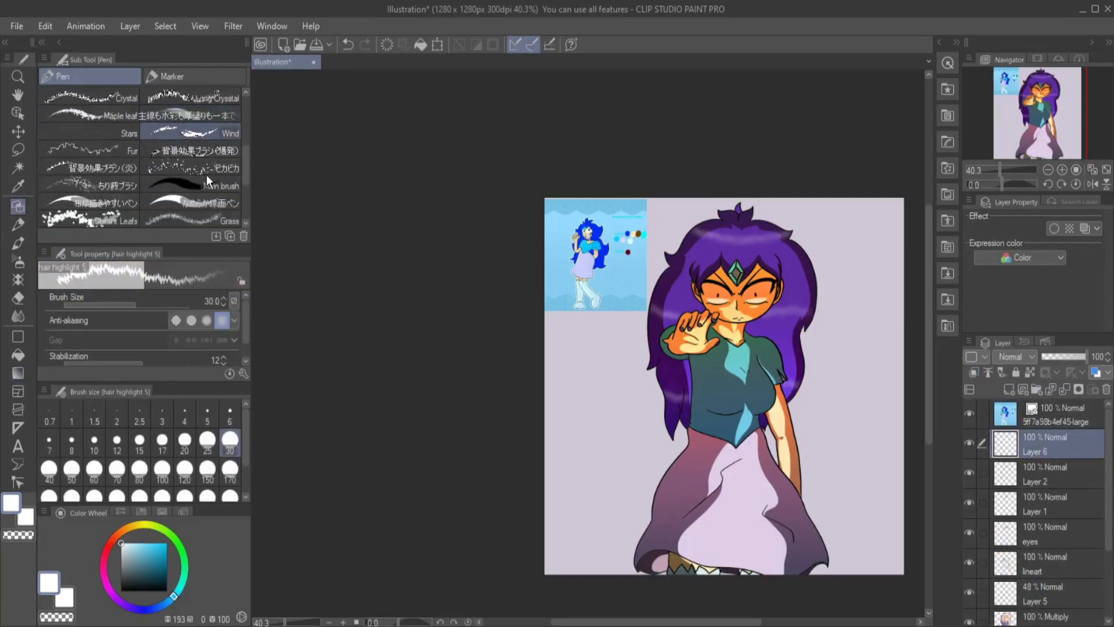
pyautogui.press('b')
pyautogui.moveTo(120, 543); pyautogui.dragTo(110, 544)
pyautogui.click(167, 543)
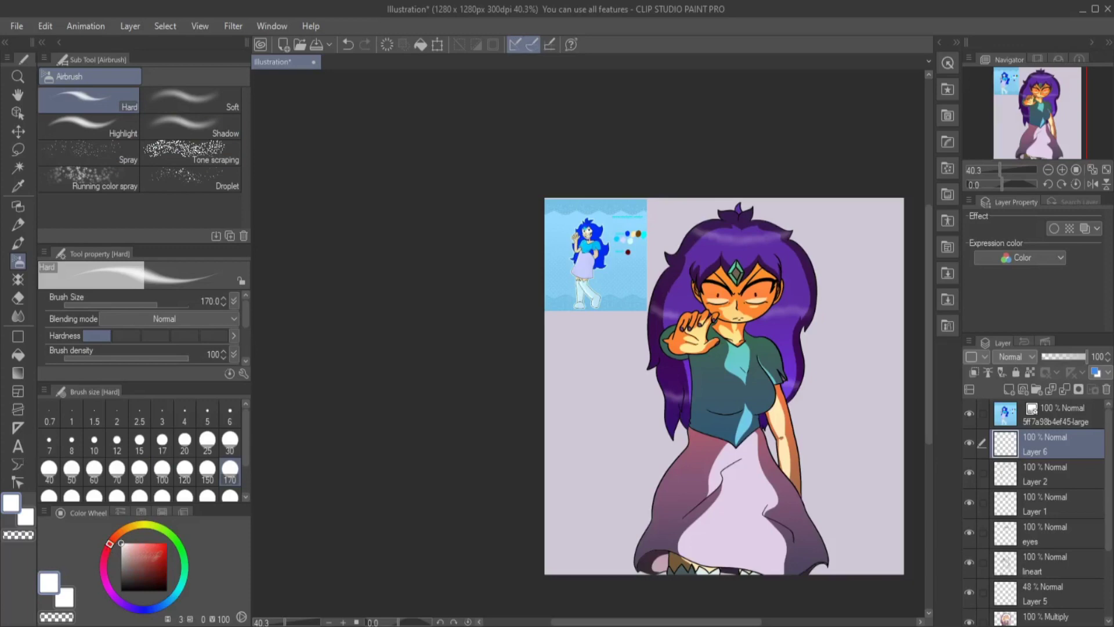
# Paint a glowing red orb with a soft white centre in the raised palm using the Hard airbrush, ending at size 300.
pyautogui.scroll(5, 722, 310)
pyautogui.scroll(2, 723, 311)
pyautogui.moveTo(668, 314)
pyautogui.mouseDown()
pyautogui.moveTo(638, 325)
pyautogui.moveTo(726, 261)
pyautogui.moveTo(645, 313)
pyautogui.moveTo(650, 325)
pyautogui.moveTo(713, 244)
pyautogui.moveTo(743, 359)
pyautogui.mouseUp()
pyautogui.hotkey('ctrl', 'z')
pyautogui.scroll(-2, 140, 453)
pyautogui.click(140, 473)
pyautogui.click(121, 542)
pyautogui.click(94, 471)
pyautogui.click(667, 314)
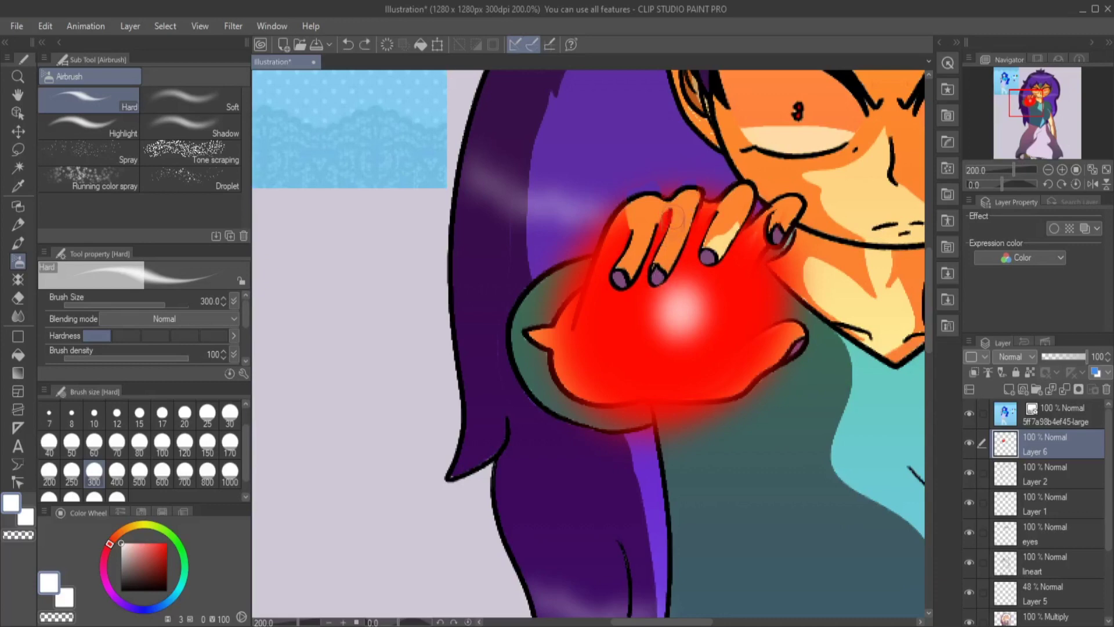
# Clear the red glow from the fingers and the hand's upper outline with the airbrush and the Hard eraser at size 17.
pyautogui.scroll(3, 677, 219)
pyautogui.moveTo(569, 215)
pyautogui.mouseDown()
pyautogui.moveTo(540, 325)
pyautogui.moveTo(569, 406)
pyautogui.mouseUp()
pyautogui.hotkey('ctrl', 'z')
pyautogui.moveTo(595, 171)
pyautogui.mouseDown()
pyautogui.moveTo(575, 392)
pyautogui.moveTo(537, 290)
pyautogui.moveTo(615, 377)
pyautogui.moveTo(702, 206)
pyautogui.mouseUp()
pyautogui.hotkey('ctrl', 'z')
pyautogui.scroll(-2, 444, 115)
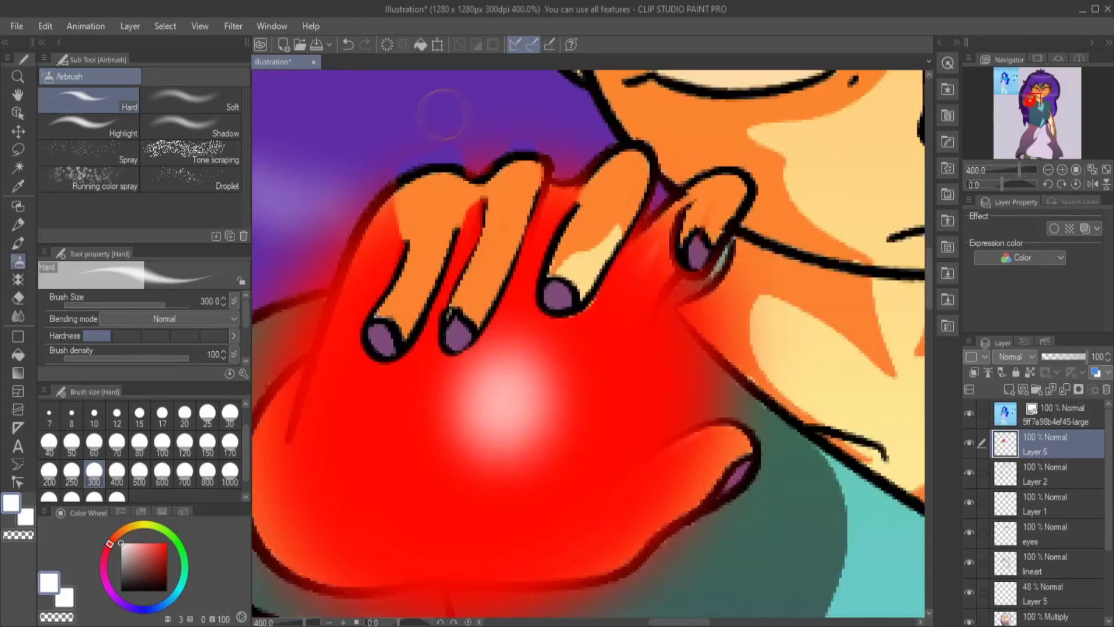
pyautogui.moveTo(334, 255); pyautogui.dragTo(418, 161)
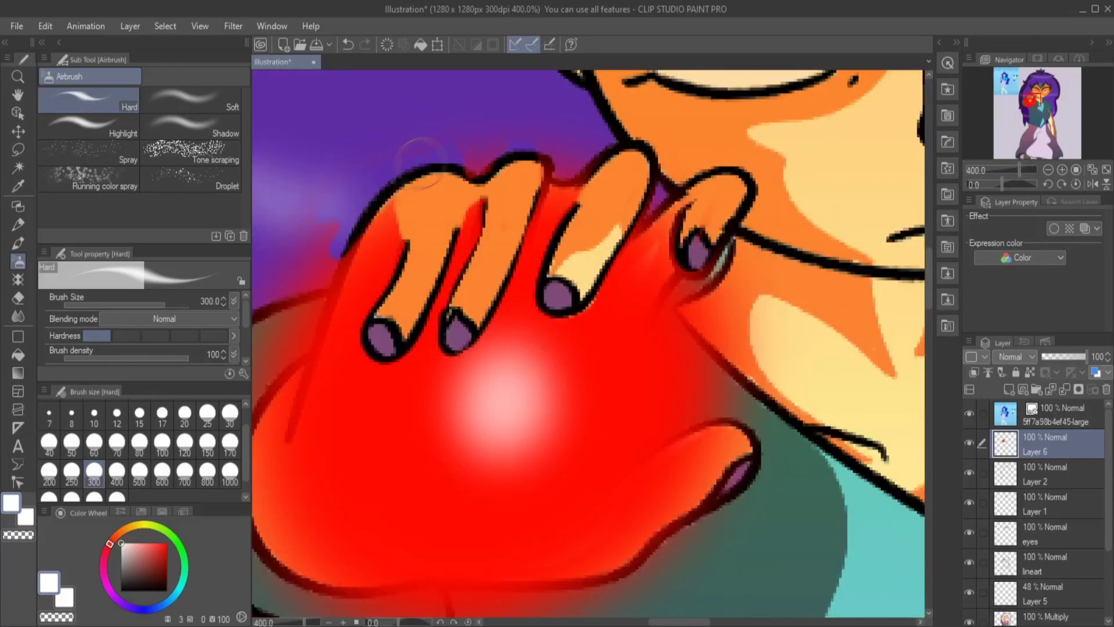
pyautogui.press('e')
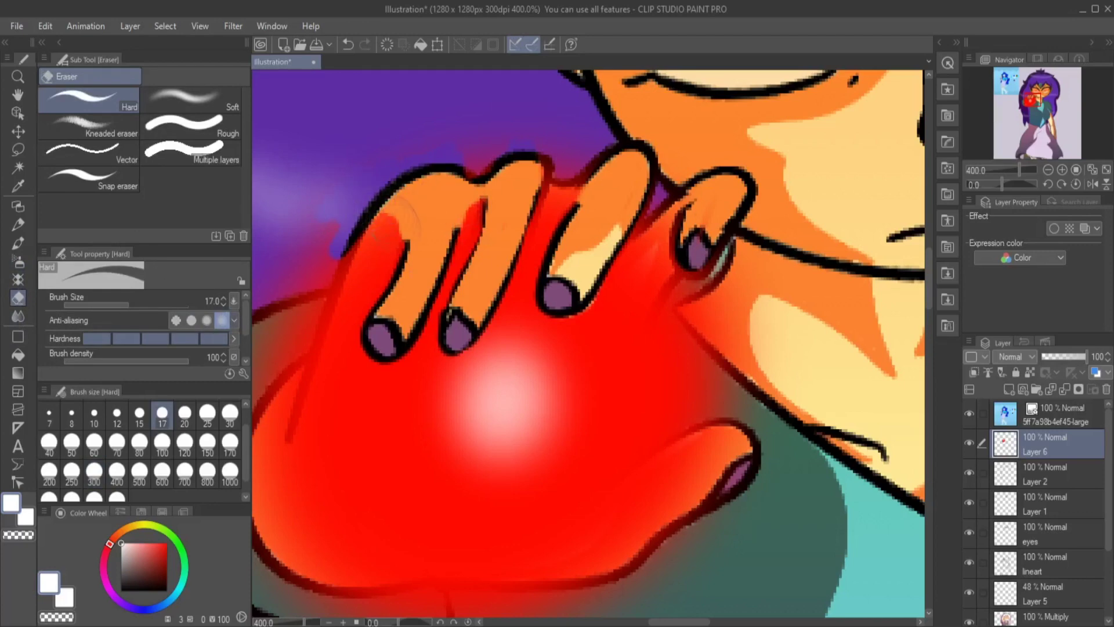
pyautogui.scroll(-4, 634, 248)
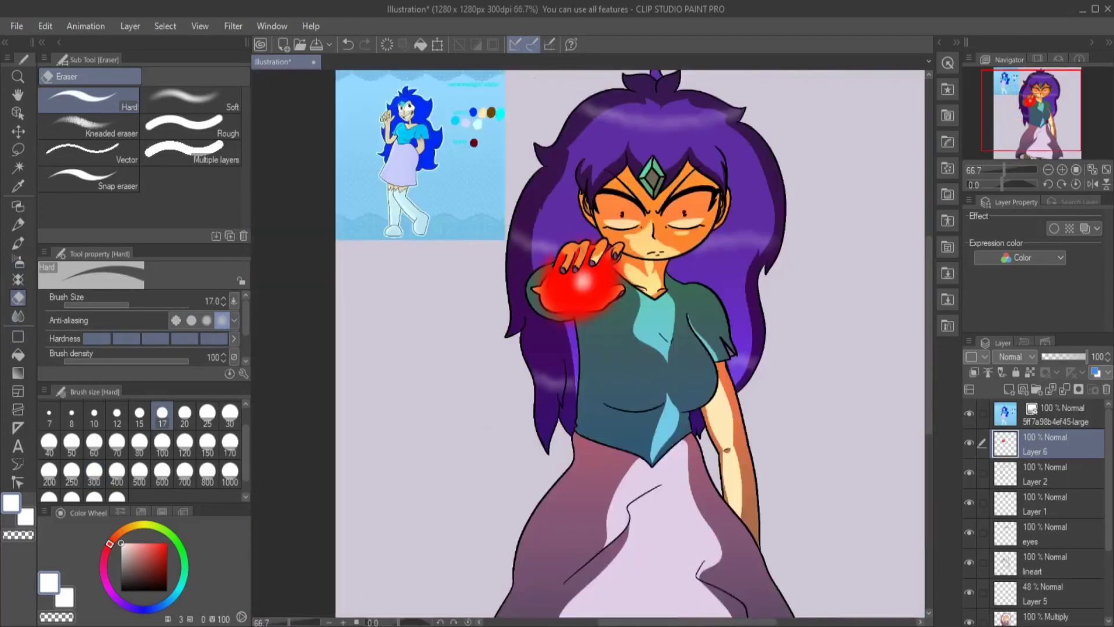
pyautogui.scroll(4, 557, 206)
pyautogui.hotkey('ctrl', 'z')
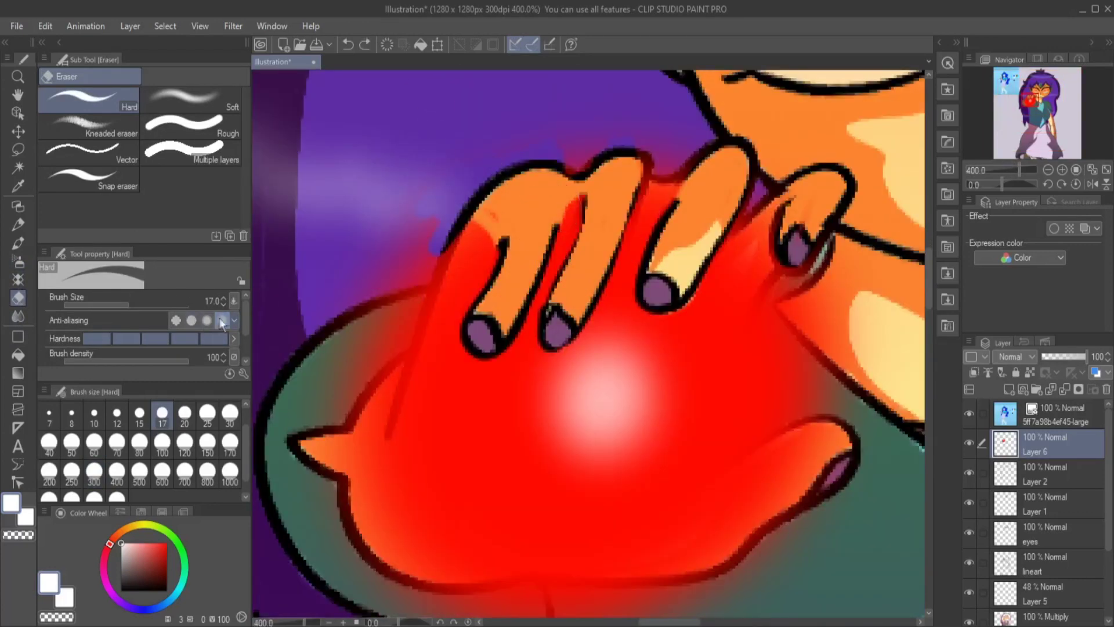
# Remove the leftover red haze around the knuckles and the hand's outer edge with the Soft eraser at size 30.
pyautogui.click(191, 99)
pyautogui.click(207, 444)
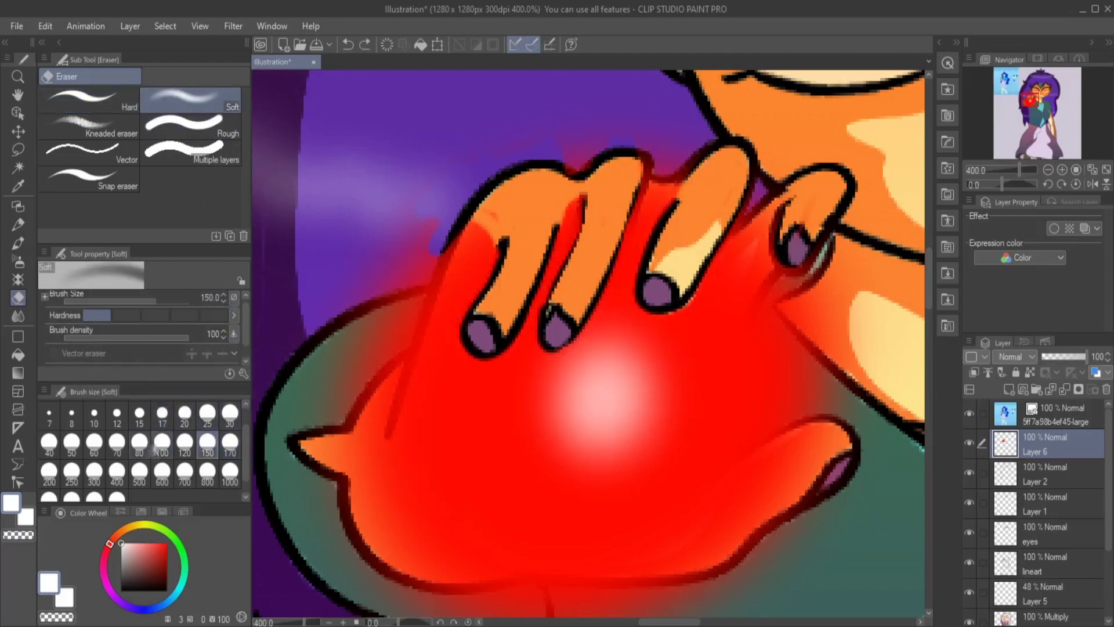
pyautogui.click(230, 415)
pyautogui.moveTo(556, 154)
pyautogui.mouseDown()
pyautogui.moveTo(755, 191)
pyautogui.moveTo(812, 255)
pyautogui.moveTo(586, 174)
pyautogui.mouseUp()
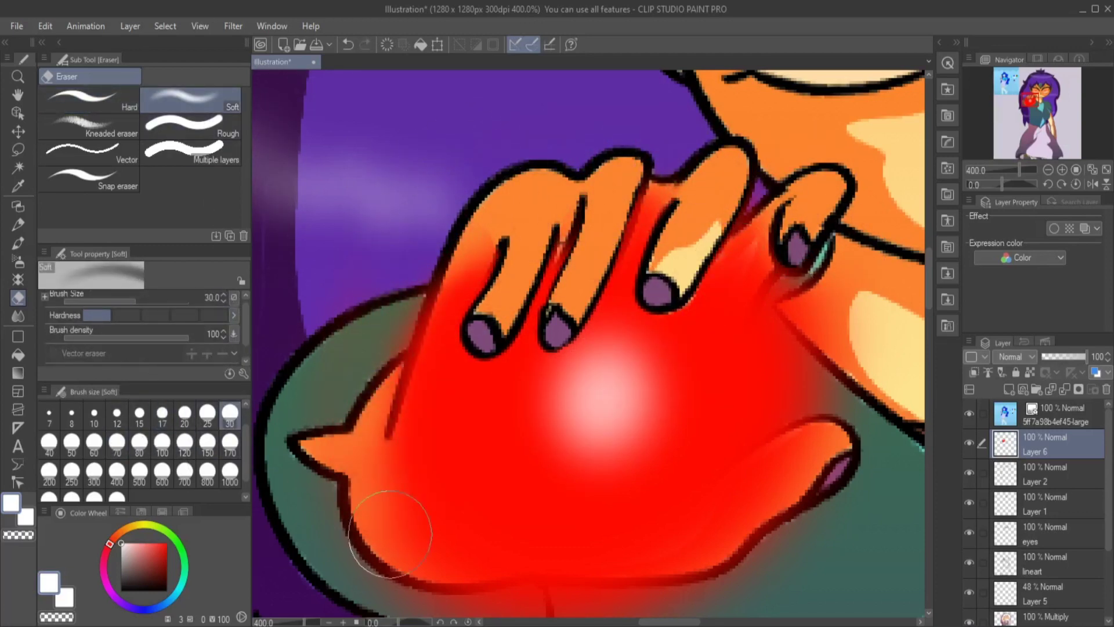
pyautogui.hotkey('ctrl', '-')
pyautogui.scroll(-2, 1062, 525)
# Cover the light patch on the finger with sampled skin orange and merge the Multiply shading layer into the base colours layer.
pyautogui.press('g')
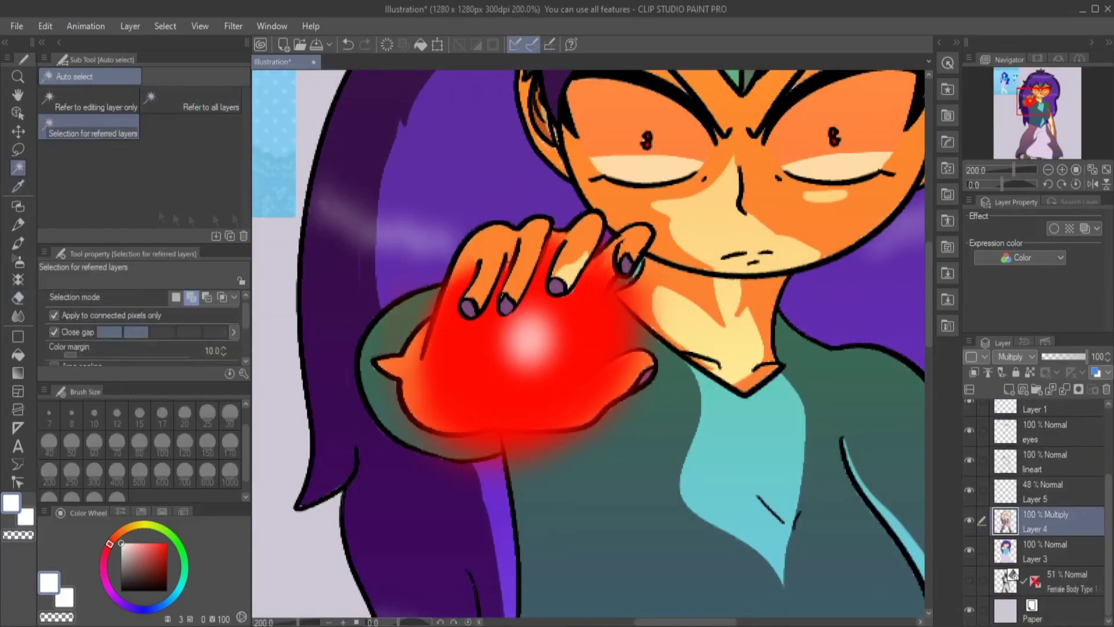
pyautogui.keyDown('alt'); pyautogui.click(571, 255); pyautogui.keyUp('alt')
pyautogui.keyDown('ctrl'); pyautogui.keyDown('shift'); pyautogui.click(571, 256); pyautogui.keyUp('shift'); pyautogui.keyUp('ctrl')
pyautogui.scroll(2, 572, 261)
pyautogui.click(18, 205)
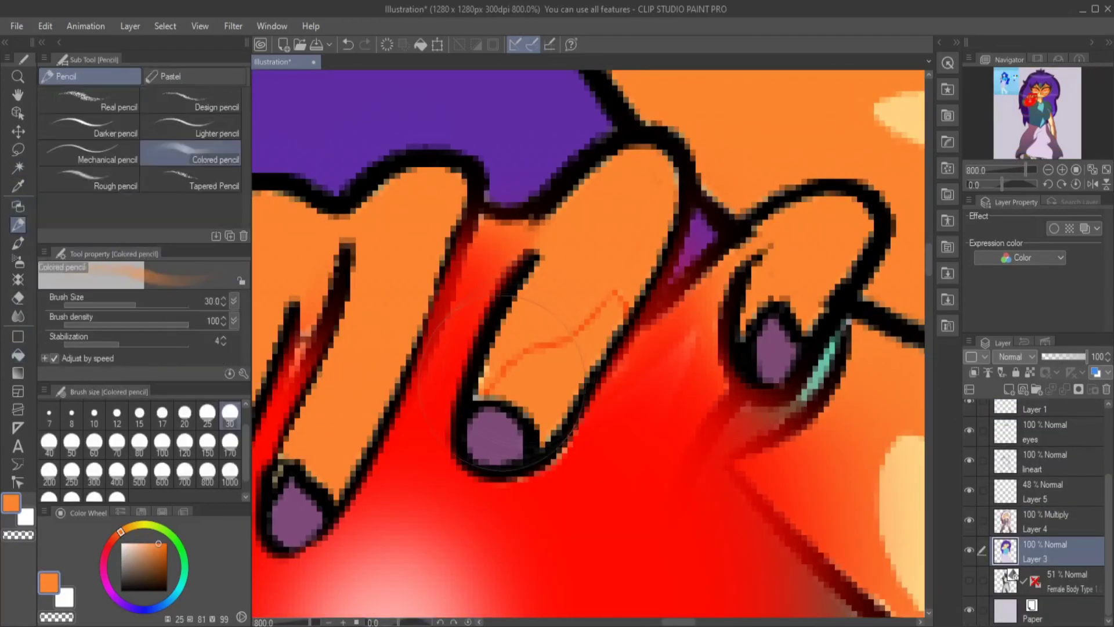
pyautogui.click(1054, 521)
pyautogui.click(1065, 386)
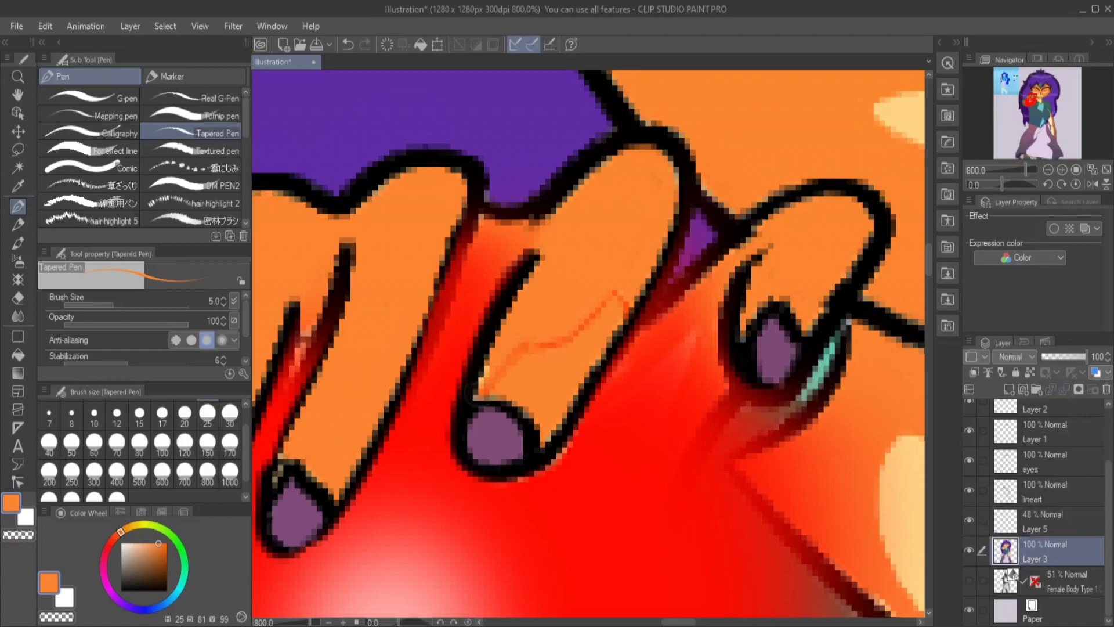
# Check the retouched hand and the red orb against the whole figure.
pyautogui.hotkey('ctrl', '-')
pyautogui.hotkey('ctrl', '-')
pyautogui.hotkey('ctrl', '-')
pyautogui.hotkey('ctrl', '-')
pyautogui.hotkey('ctrl', '-')
pyautogui.hotkey('ctrl', '-')
pyautogui.hotkey('ctrl', '-')
pyautogui.hotkey('ctrl', '-')
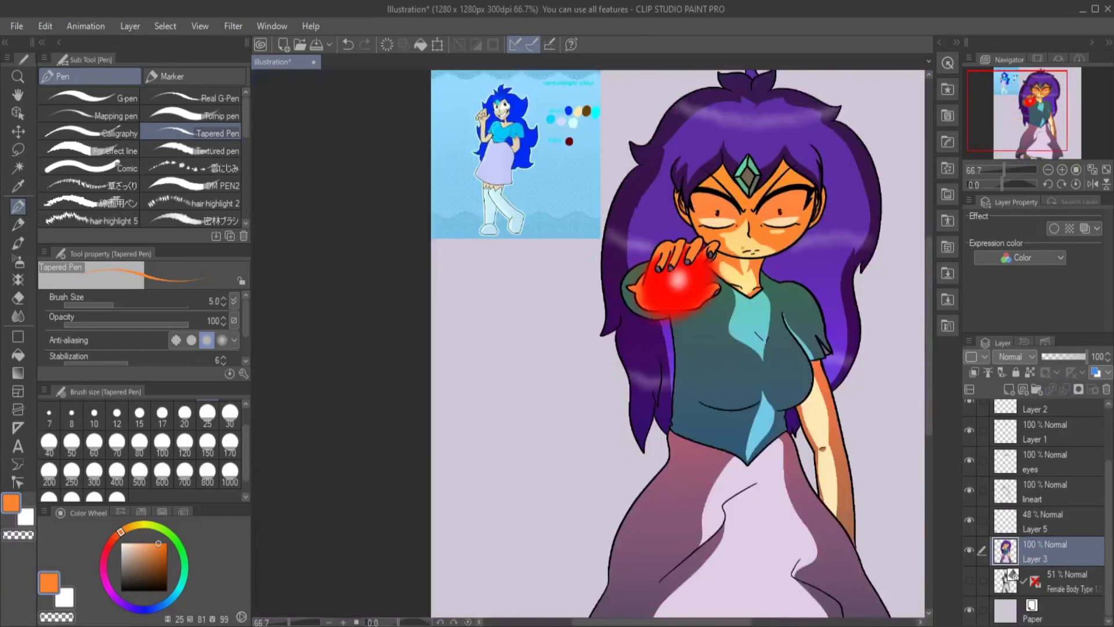
pyautogui.hotkey('ctrl', '+')
pyautogui.hotkey('ctrl', '+')
pyautogui.hotkey('ctrl', '+')
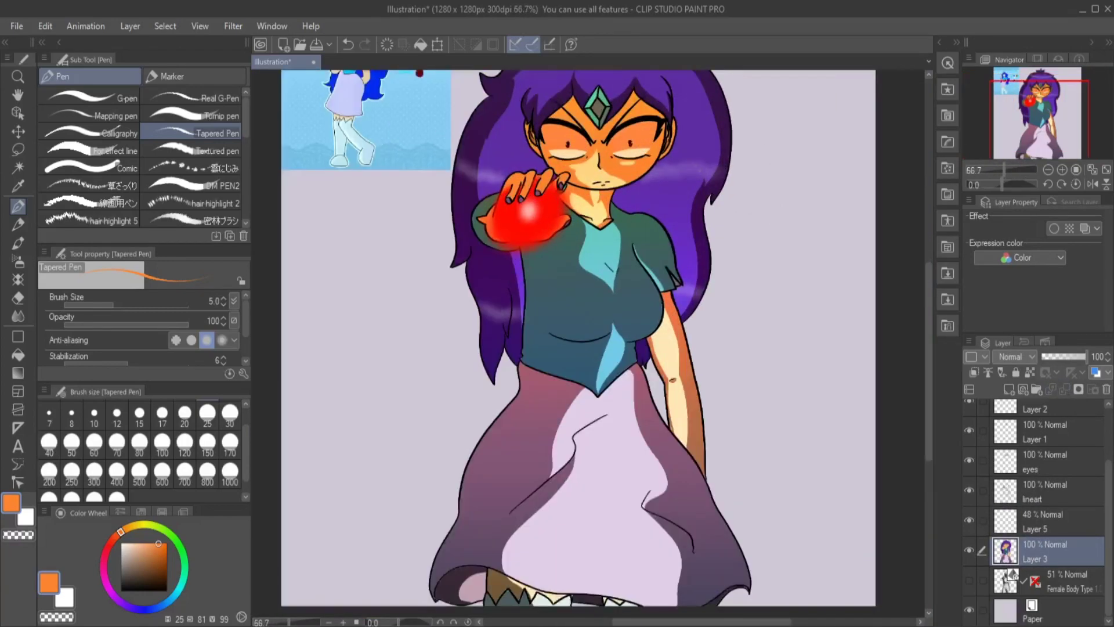
# Paint short red glow streaks around the orb on its own layer with the Hard airbrush at size 170.
pyautogui.scroll(2, 1036, 511)
pyautogui.click(1044, 444)
pyautogui.click(18, 316)
pyautogui.press('b')
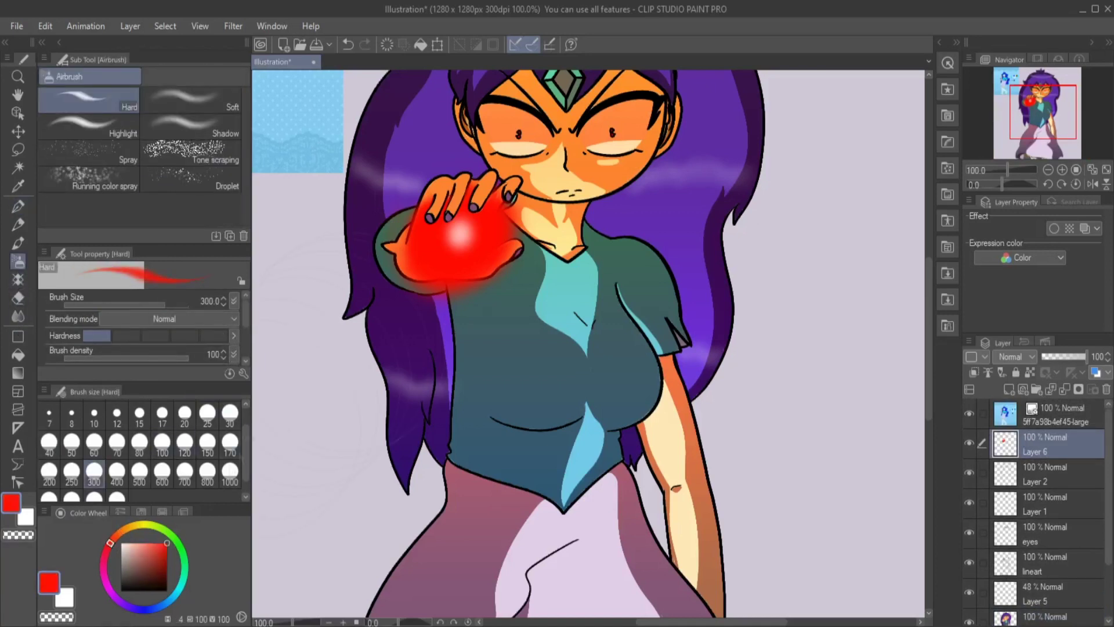
pyautogui.click(162, 446)
pyautogui.click(229, 446)
pyautogui.moveTo(394, 286); pyautogui.dragTo(416, 318)
pyautogui.moveTo(557, 169); pyautogui.dragTo(539, 223)
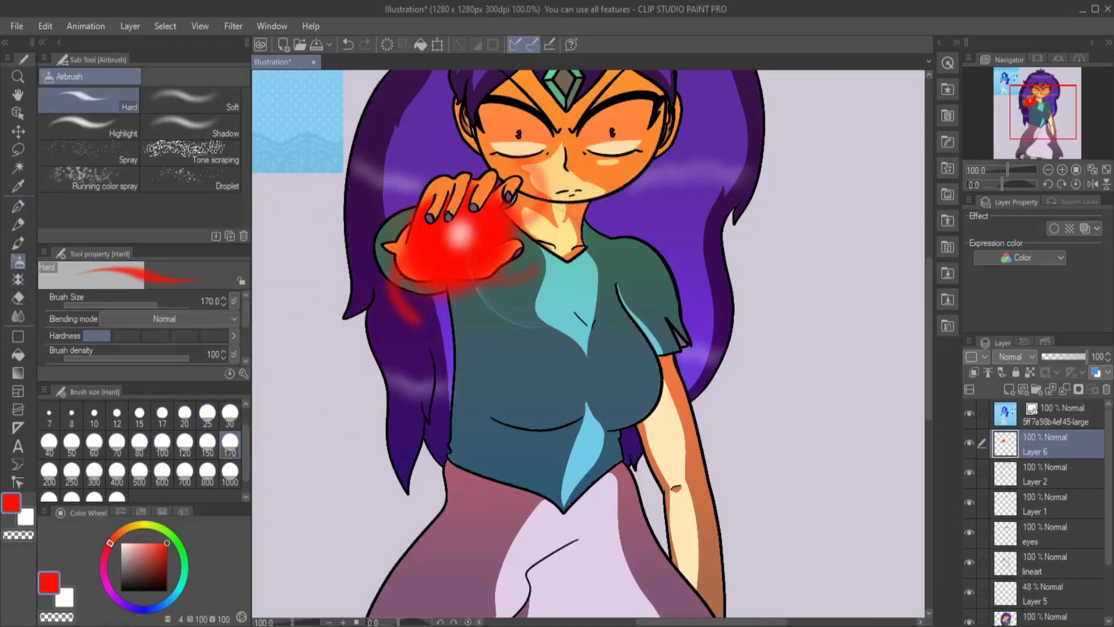
pyautogui.hotkey('ctrl', 'z')
pyautogui.moveTo(505, 279); pyautogui.dragTo(514, 305)
pyautogui.scroll(-1, 575, 162)
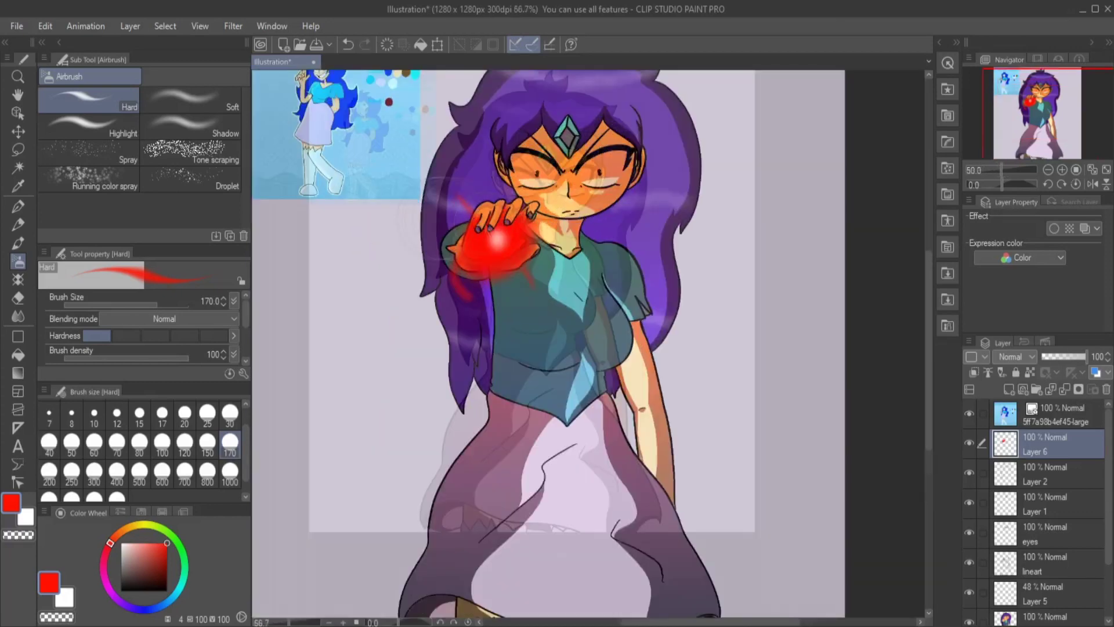
pyautogui.scroll(-1, 637, 166)
pyautogui.scroll(-2, 755, 355)
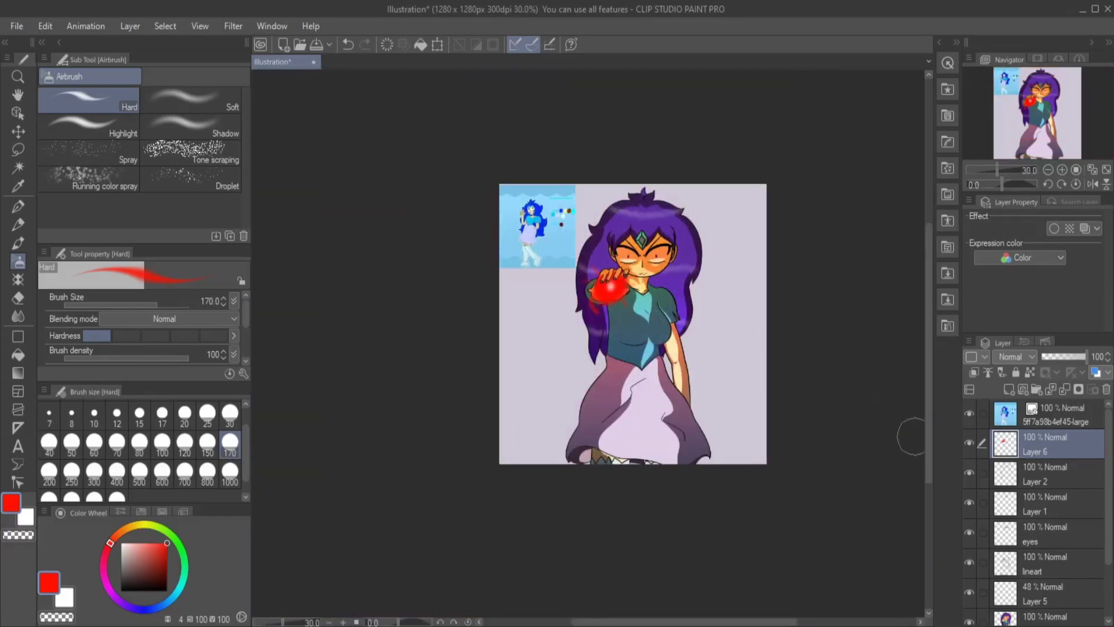
# Add a layer below the base colours and place the blueberry pattern from the Download materials behind the character.
pyautogui.scroll(-2, 1045, 522)
pyautogui.click(1045, 581)
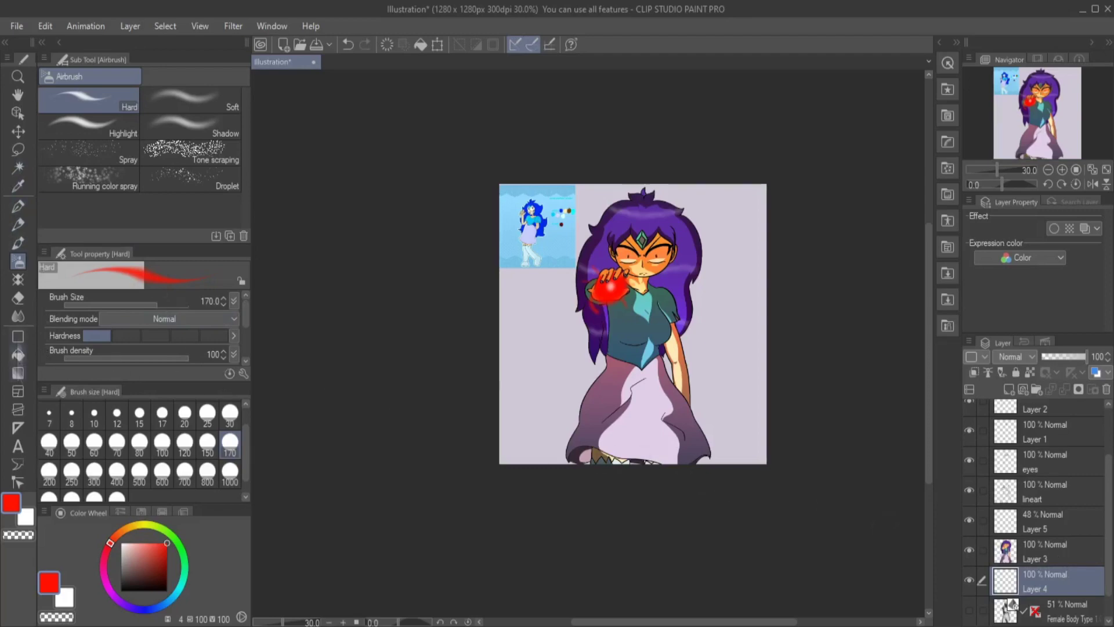
pyautogui.press('p')
pyautogui.click(948, 273)
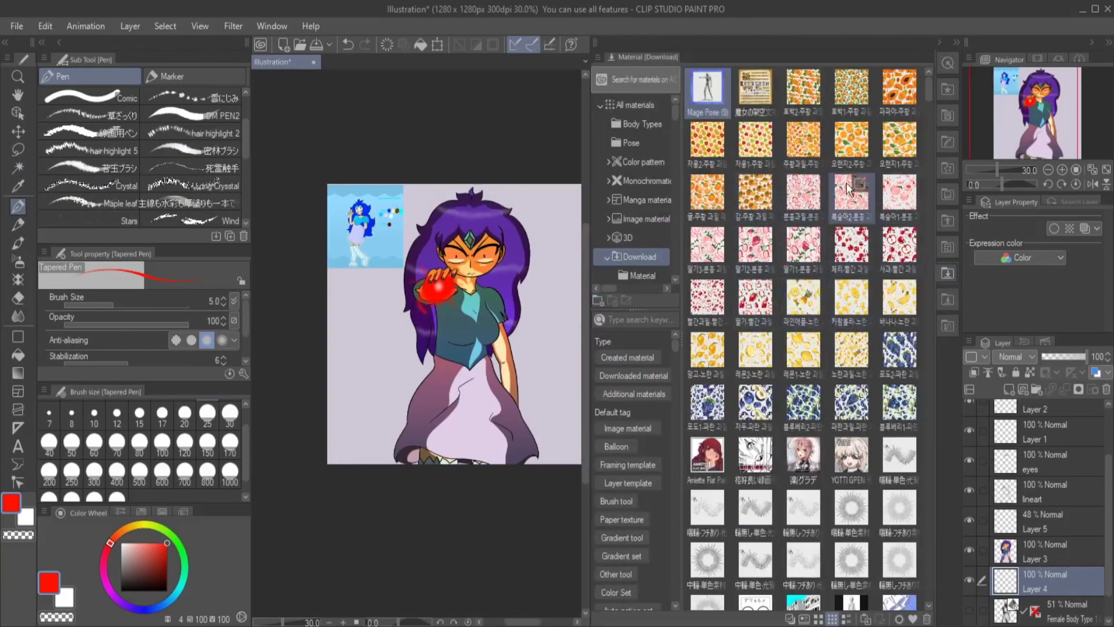
pyautogui.moveTo(899, 403); pyautogui.dragTo(406, 378)
pyautogui.click(947, 273)
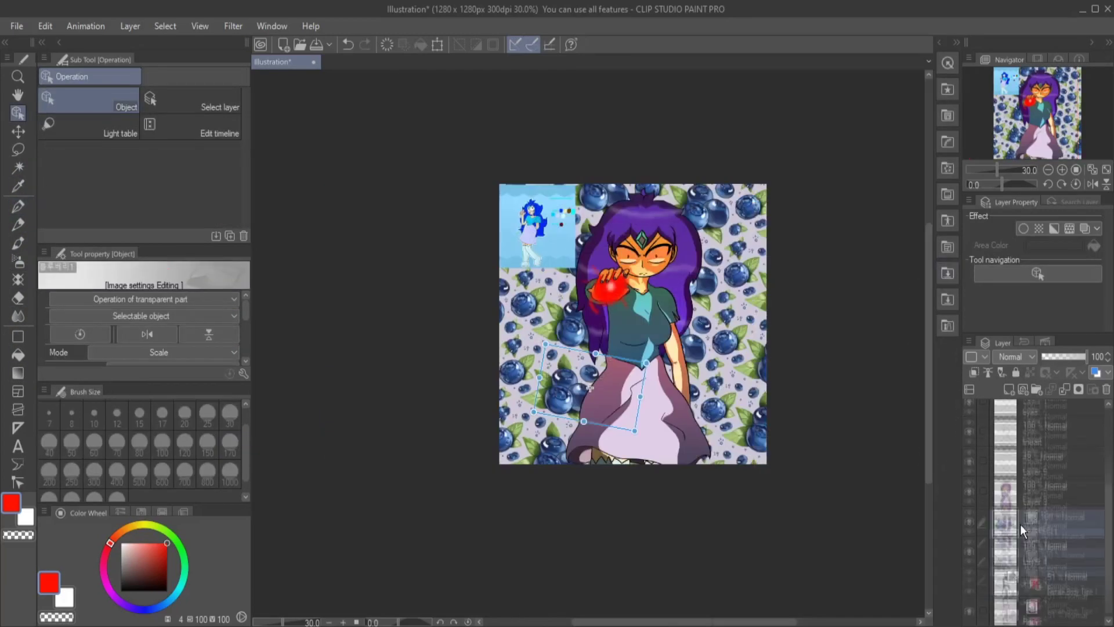
# Hide the reference image and draw a large white filled rectangle over the blueberry pattern, leaving a patterned border.
pyautogui.press('u')
pyautogui.scroll(2, 1033, 511)
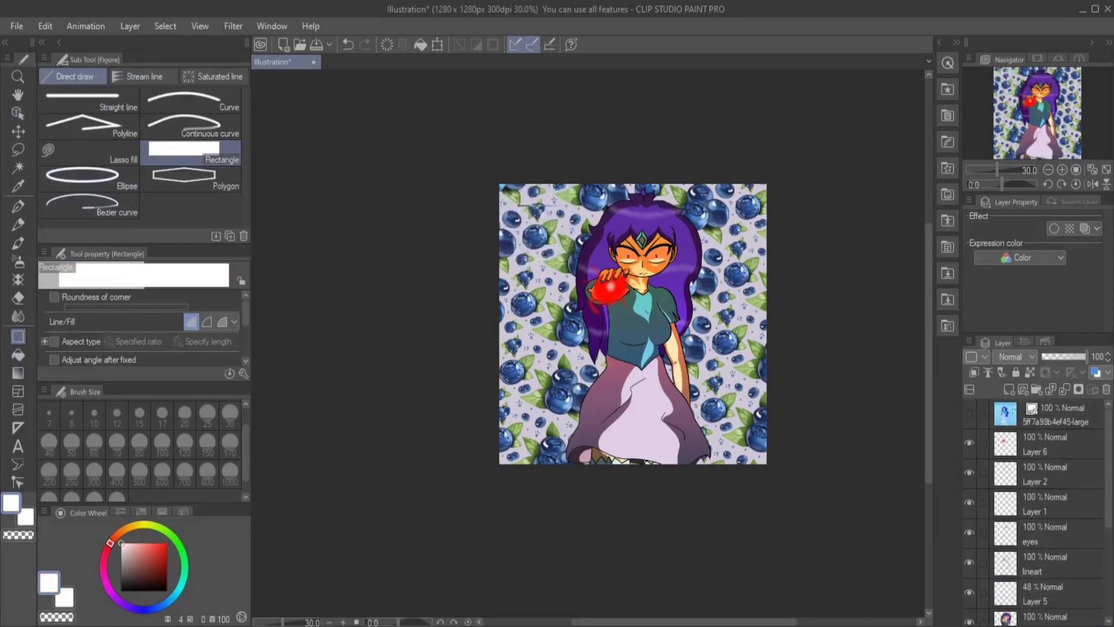
pyautogui.scroll(1, 619, 310)
pyautogui.moveTo(497, 180); pyautogui.dragTo(742, 443)
pyautogui.scroll(2, 620, 310)
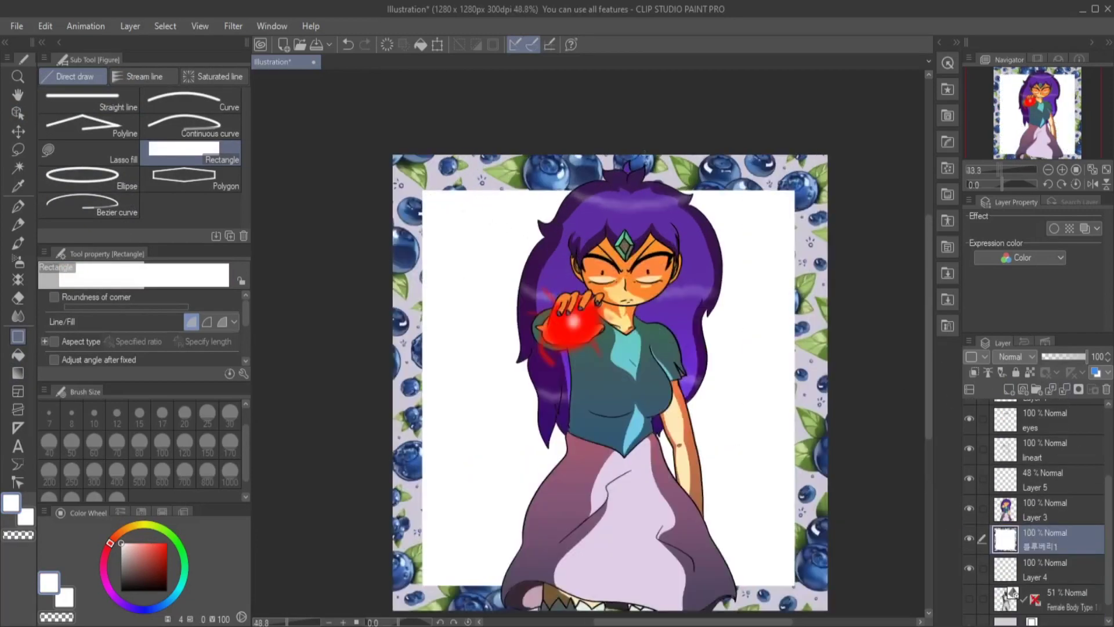
# Scatter small white rectangles along the inner edges of the blueberry border.
pyautogui.scroll(3, 694, 370)
pyautogui.scroll(-4, 694, 370)
pyautogui.scroll(3, 693, 370)
pyautogui.moveTo(714, 380); pyautogui.dragTo(724, 383)
pyautogui.moveTo(667, 413)
pyautogui.mouseDown()
pyautogui.moveTo(695, 425)
pyautogui.moveTo(723, 401)
pyautogui.mouseUp()
pyautogui.scroll(-2, 722, 400)
pyautogui.scroll(2, 723, 401)
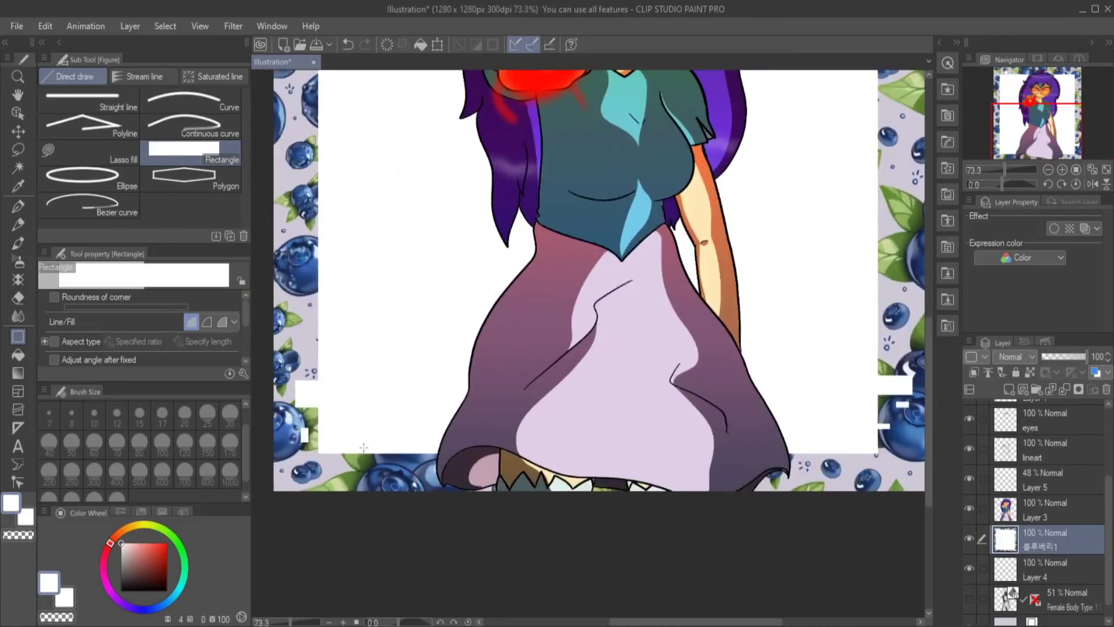
pyautogui.scroll(-3, 363, 448)
pyautogui.scroll(4, 622, 208)
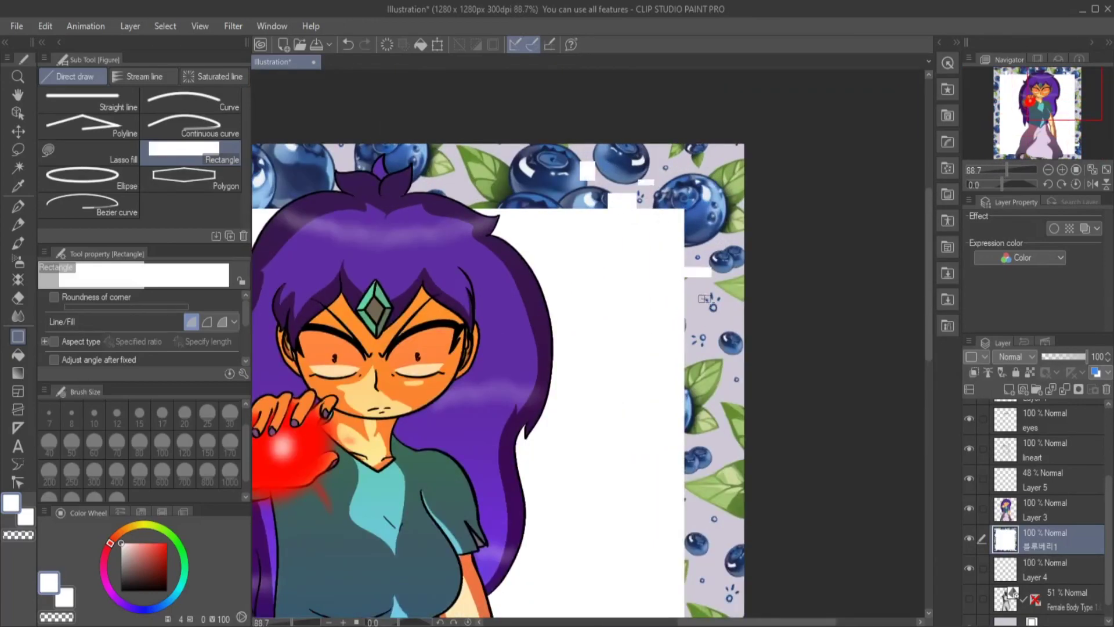
pyautogui.scroll(-5, 702, 298)
# Merge the character's layers into one outlined with a white band and black outer edge, and delete the duplicate layer.
pyautogui.click(1054, 448)
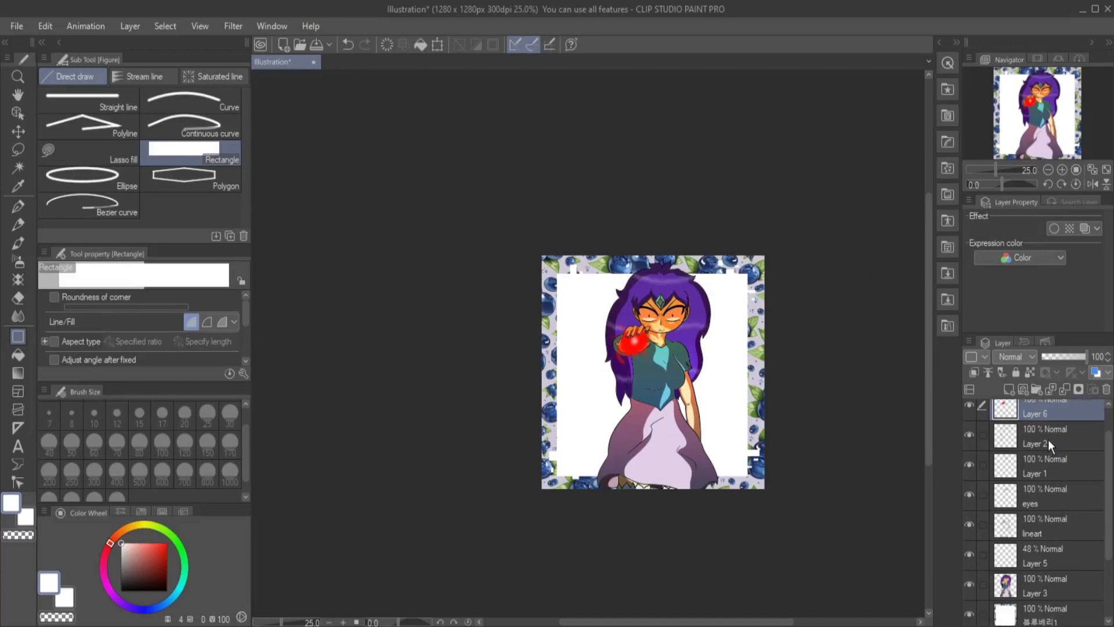
pyautogui.click(1064, 392)
pyautogui.hotkey('ctrl', '+')
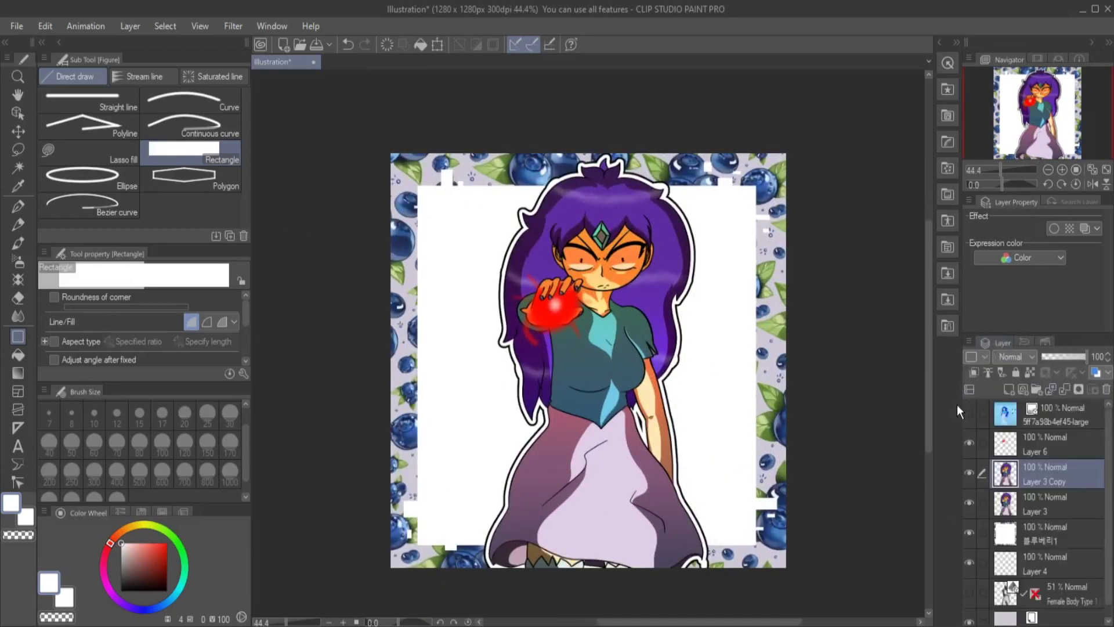
pyautogui.click(1107, 390)
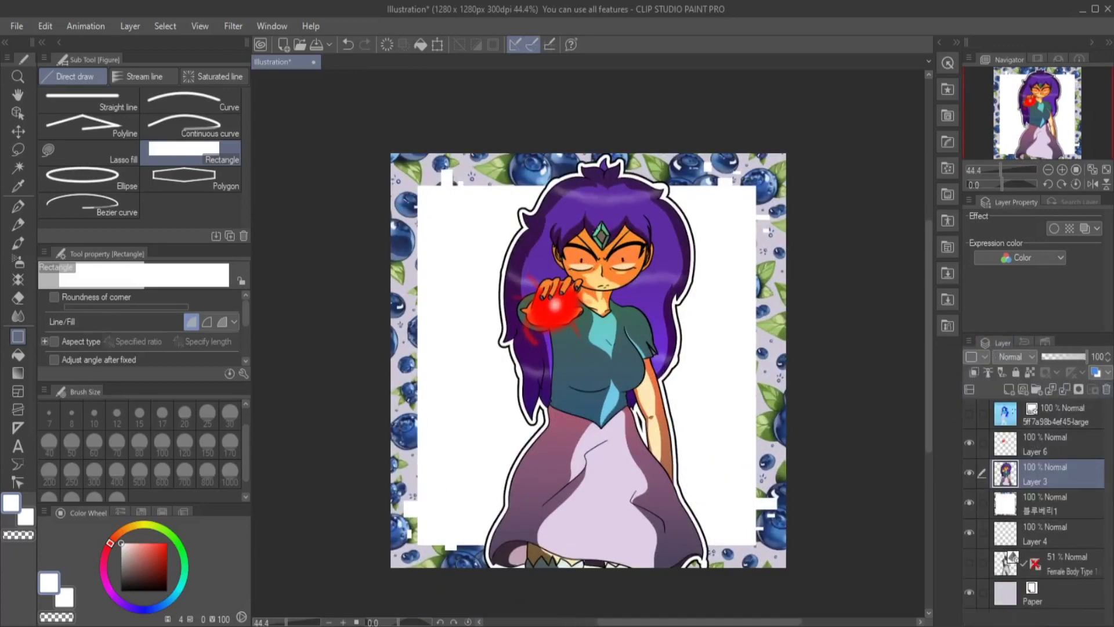
# Trim the black outer outline along the skirt and hair with the Hard eraser at size 17.
pyautogui.scroll(8, 482, 537)
pyautogui.press('e')
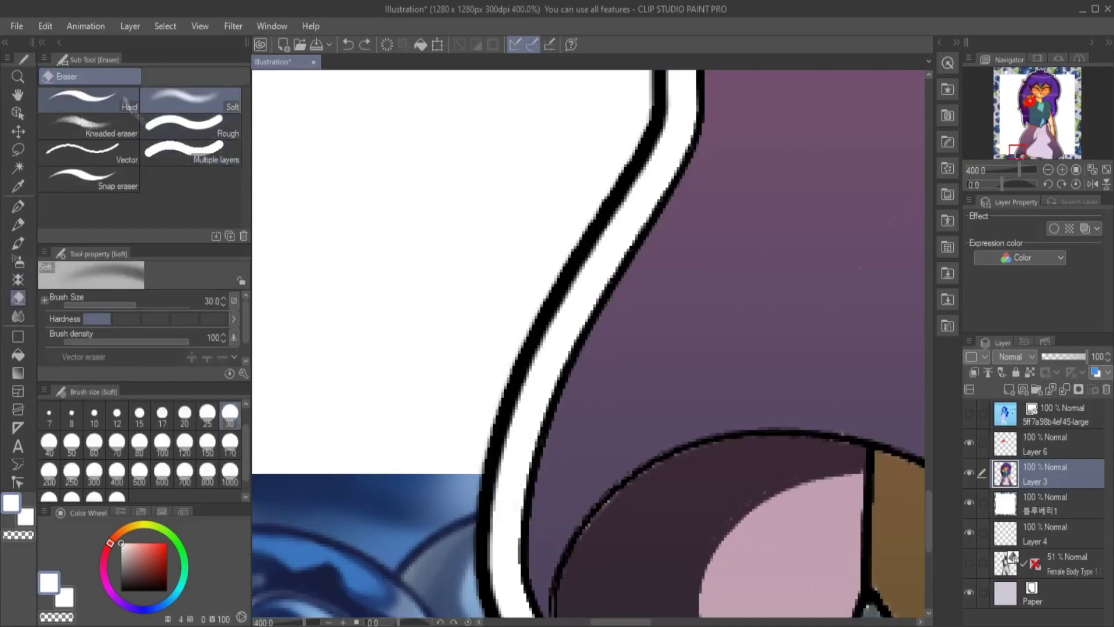
pyautogui.hscroll(10, 485, 455)
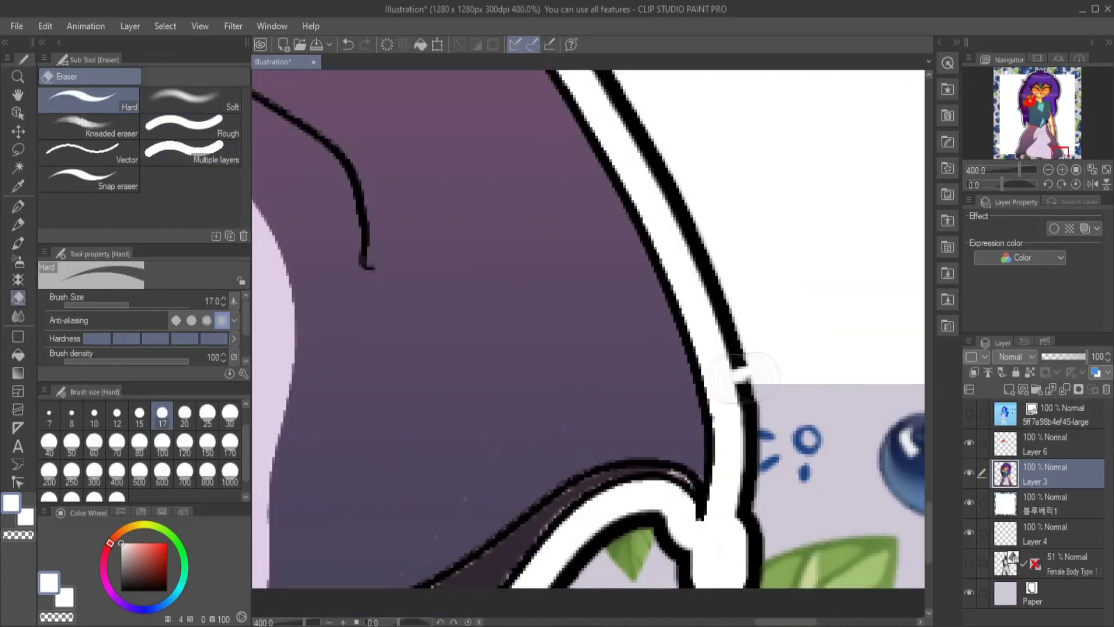
pyautogui.scroll(-8, 736, 372)
pyautogui.scroll(8, 406, 243)
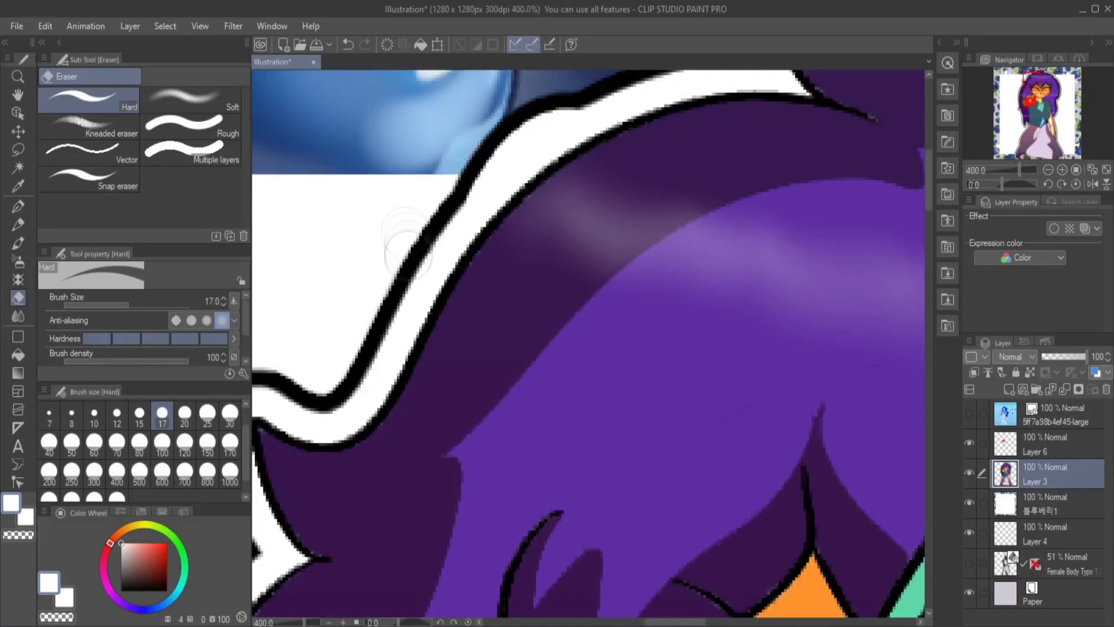
pyautogui.hscroll(10, 616, 123)
pyautogui.scroll(-6, 510, 383)
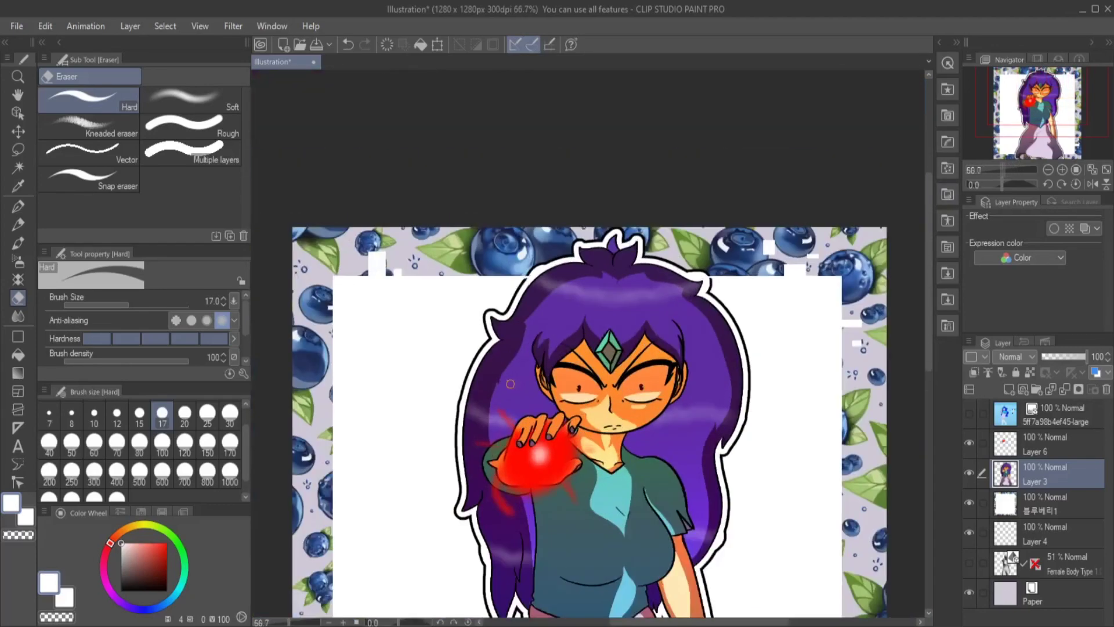
# Erase the black outer outline beside the left side of the hair with the Hard eraser at sizes 30 and 60.
pyautogui.click(234, 416)
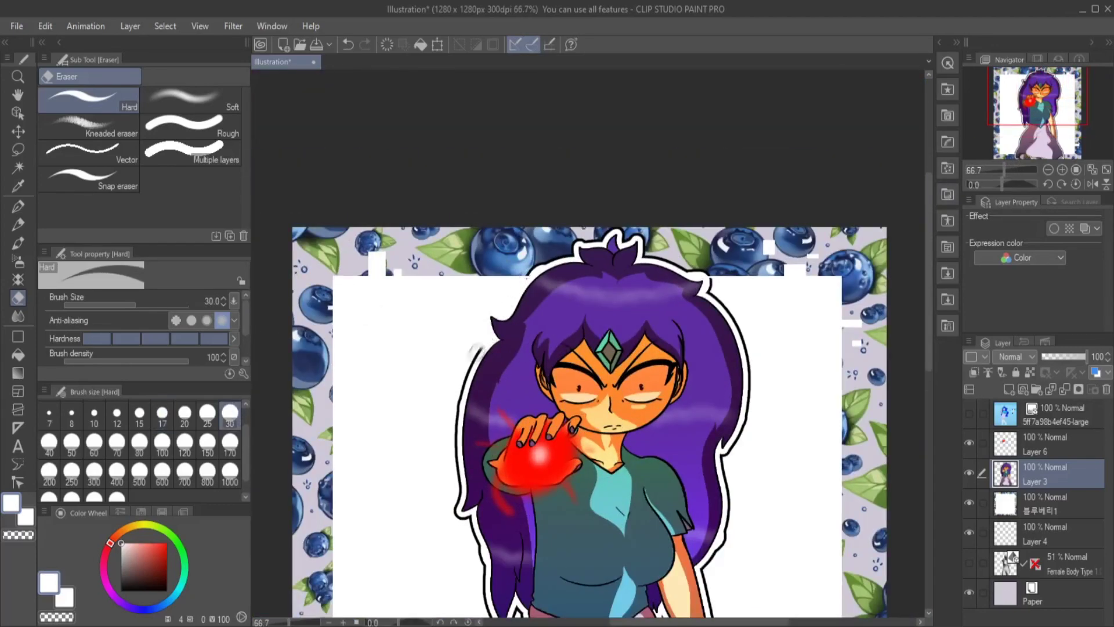
pyautogui.click(94, 444)
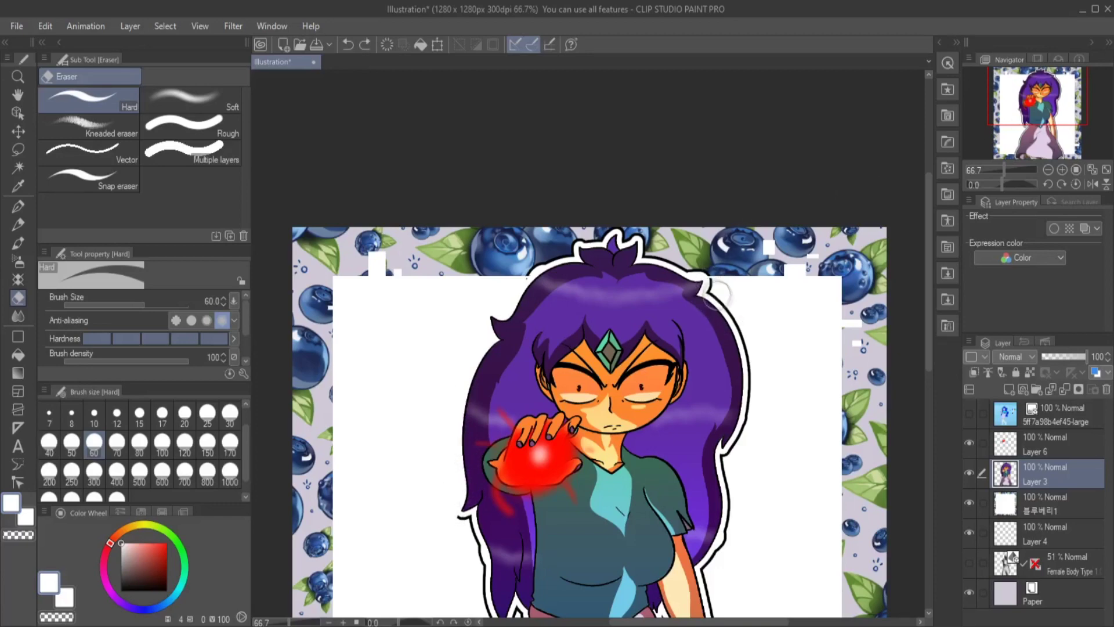
# Fill the black outer outline along the right side of the hair with white, using area scaling 5 and color margin 15.
pyautogui.click(18, 353)
pyautogui.scroll(4, 758, 343)
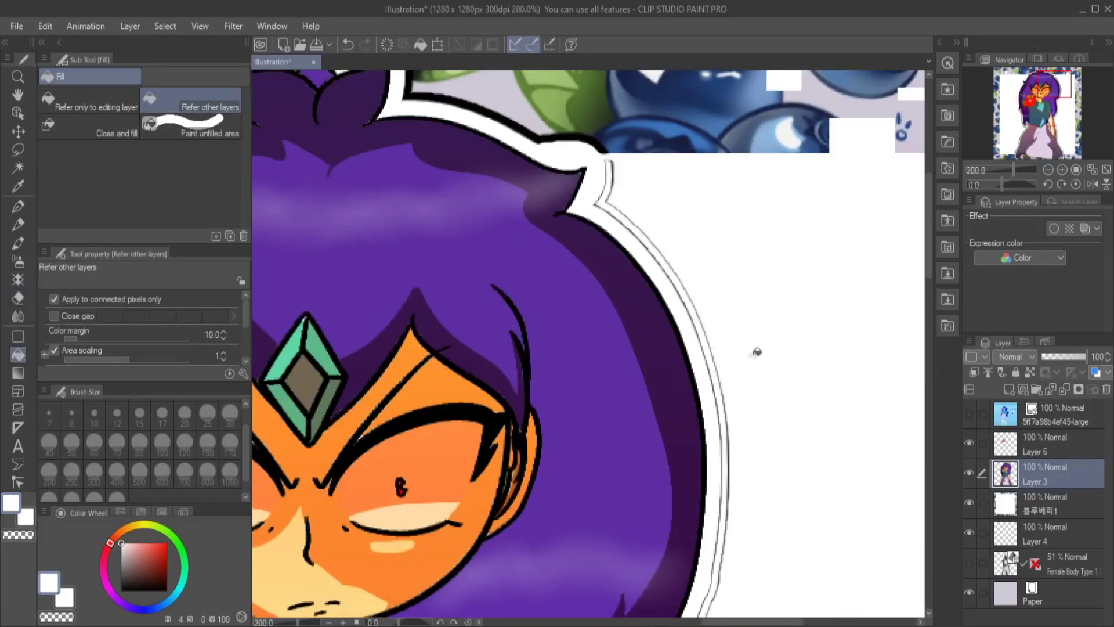
pyautogui.scroll(-2, 180, 322)
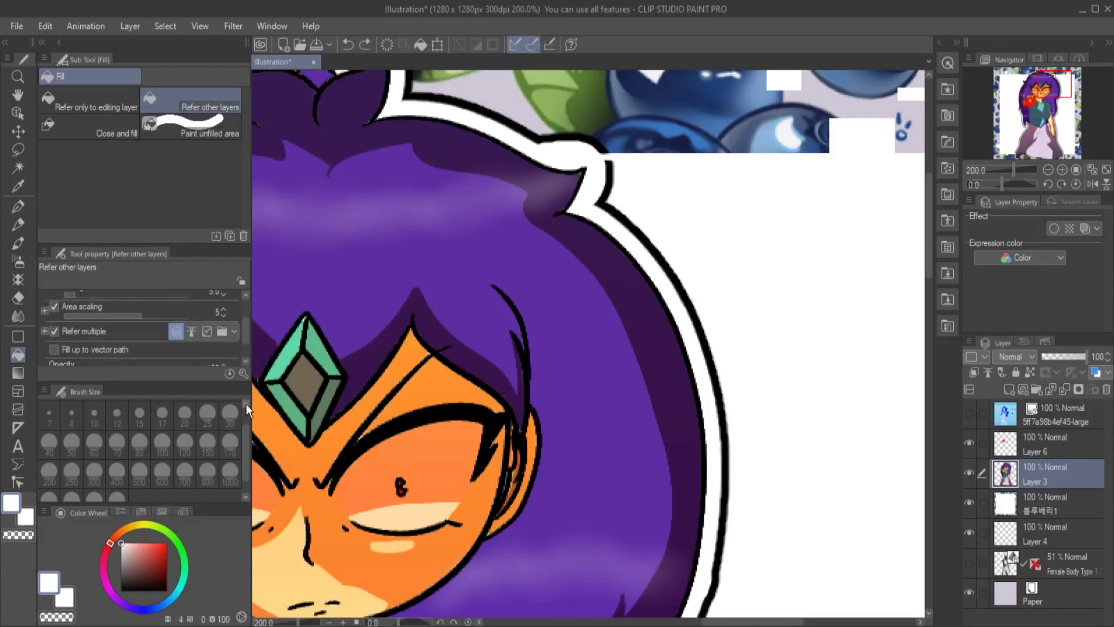
pyautogui.scroll(2, 248, 406)
pyautogui.scroll(2, 222, 301)
pyautogui.scroll(-5, 679, 450)
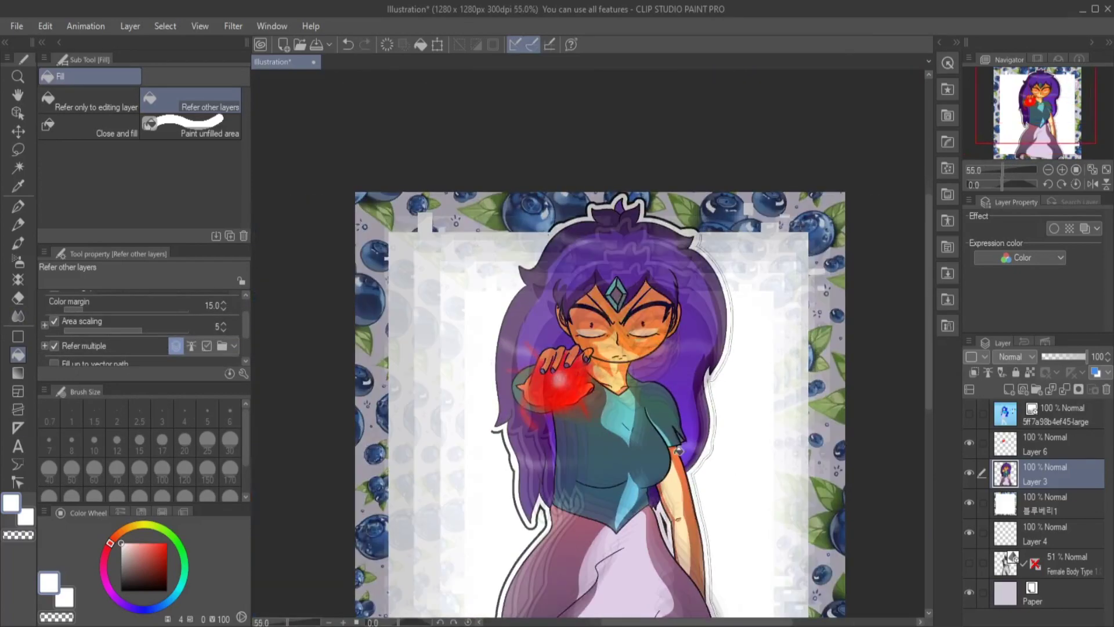
# Raise the fill's color margin to 93.9 and fill more of the black outer outline around the figure with white.
pyautogui.scroll(6, 680, 450)
pyautogui.moveTo(224, 304); pyautogui.dragTo(212, 325)
pyautogui.scroll(-5, 600, 249)
pyautogui.scroll(2, 599, 249)
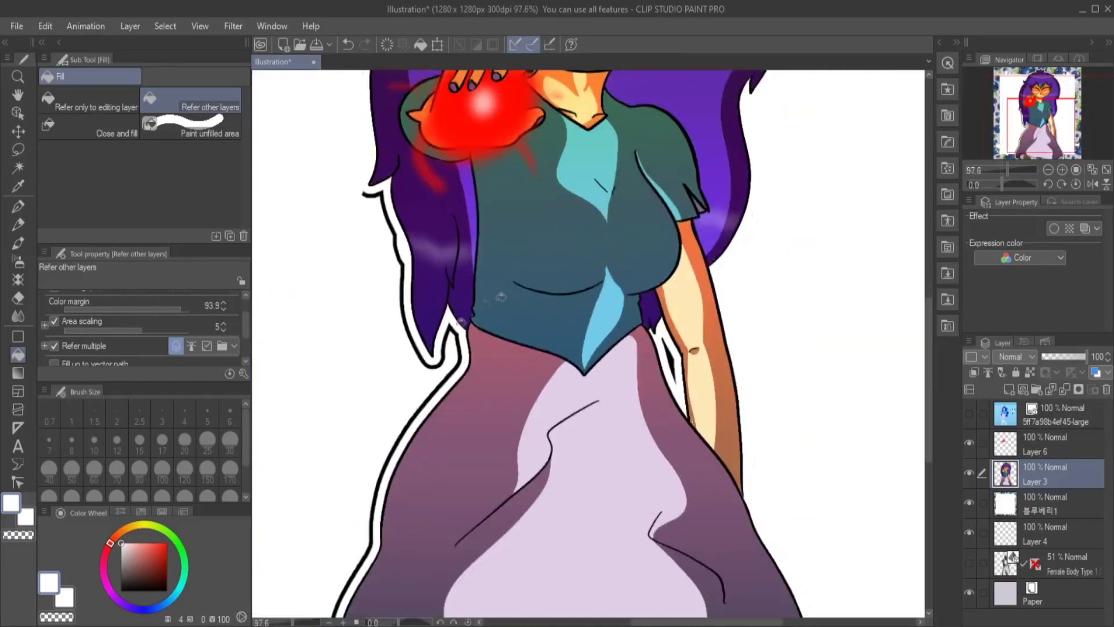
pyautogui.scroll(-4, 477, 202)
pyautogui.scroll(5, 477, 201)
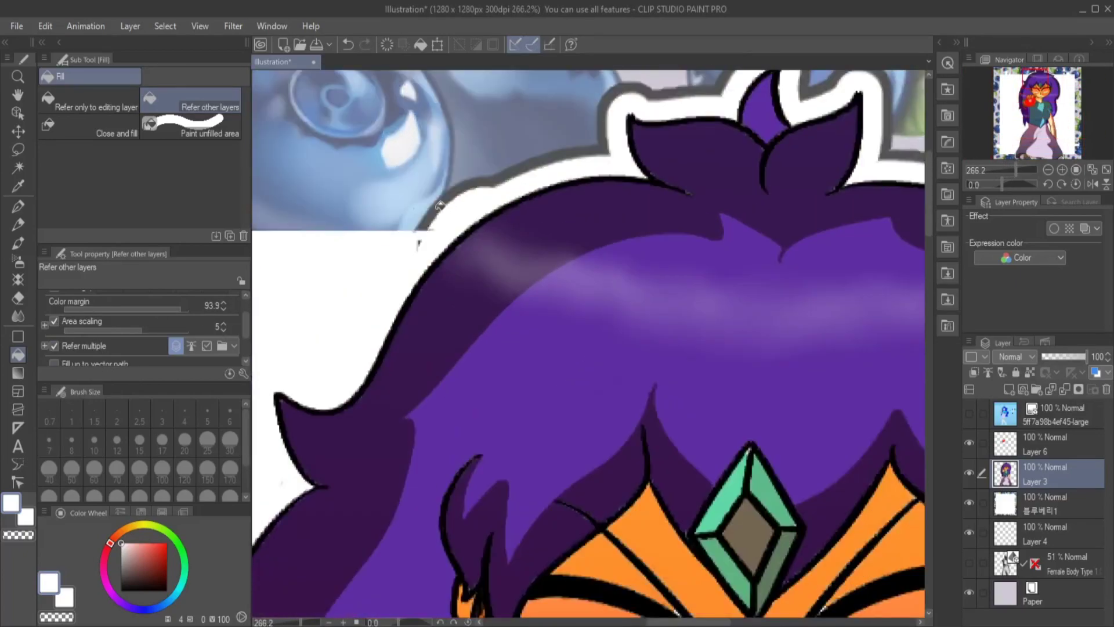
# Fill the remaining black outer outline around the hair and skirt with white, using area scaling 0 and color margin 8.9.
pyautogui.moveTo(222, 323); pyautogui.dragTo(222, 316)
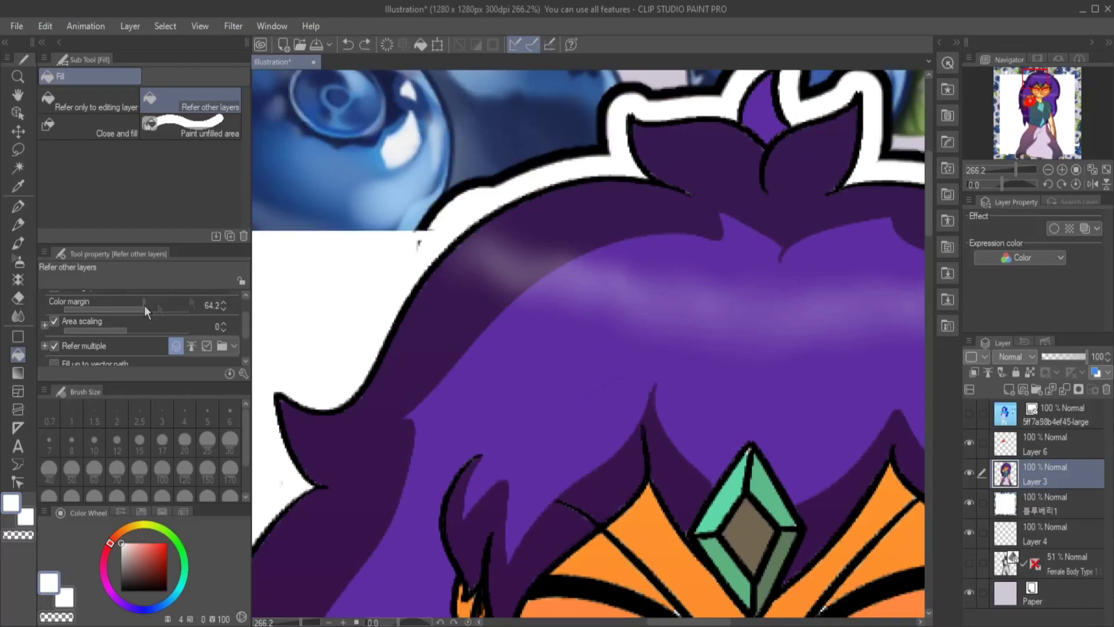
pyautogui.scroll(-3, 525, 377)
pyautogui.click(91, 309)
pyautogui.scroll(3, 525, 377)
pyautogui.click(79, 311)
pyautogui.scroll(-3, 580, 349)
pyautogui.scroll(2, 580, 348)
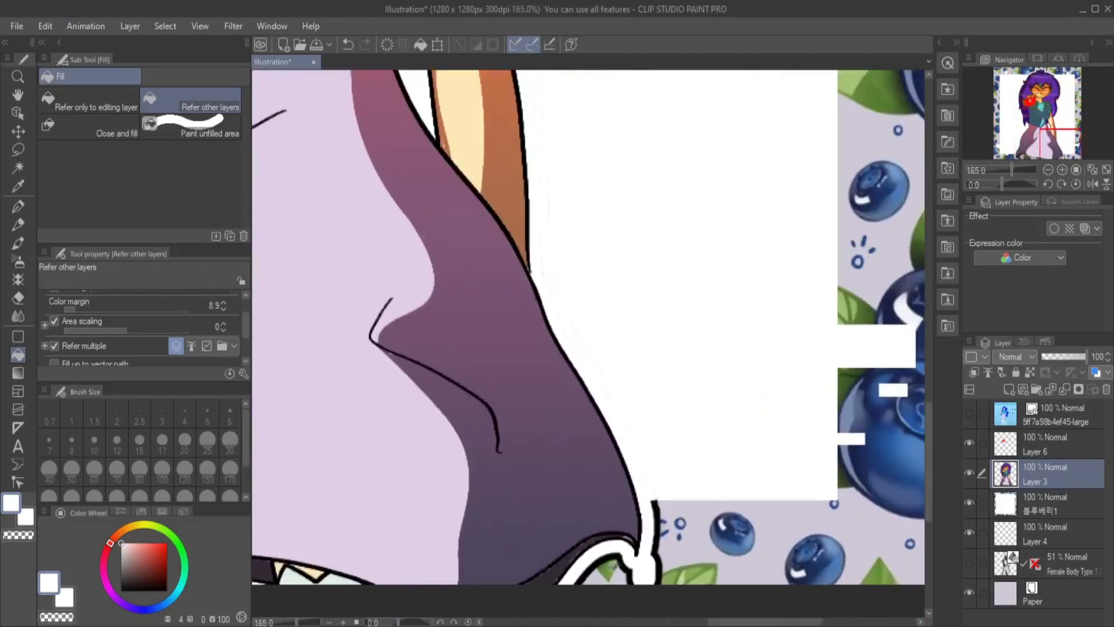
pyautogui.click(656, 522)
# Touch up the skirt's lower right corner with the Main brush at size 12, using white around the edge and sampled black for the line.
pyautogui.press('p')
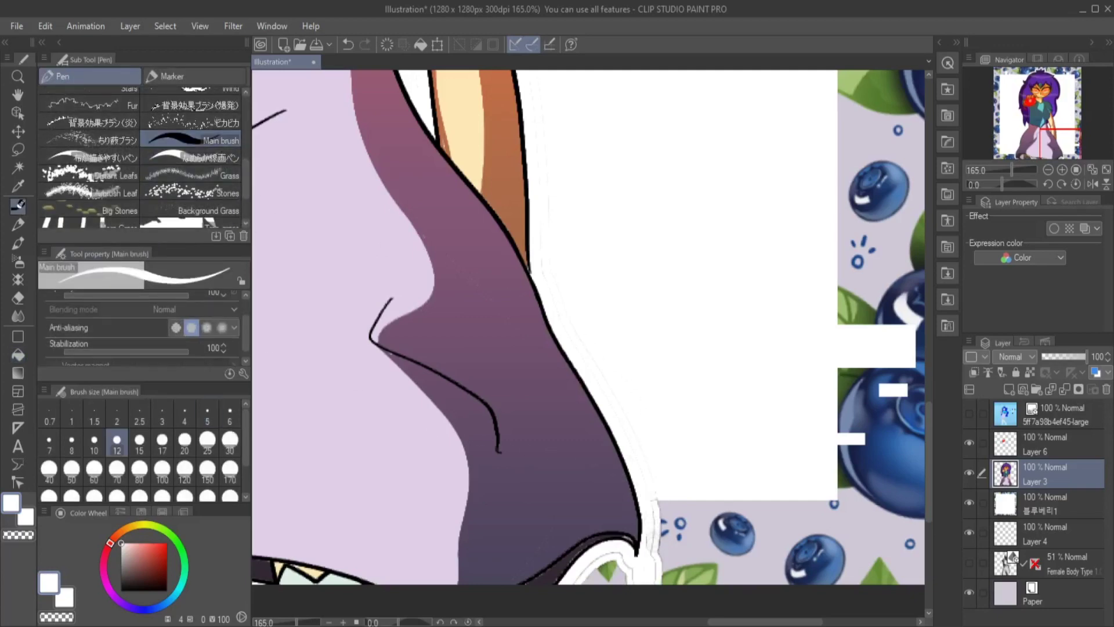
pyautogui.scroll(-3, 615, 551)
pyautogui.scroll(5, 615, 551)
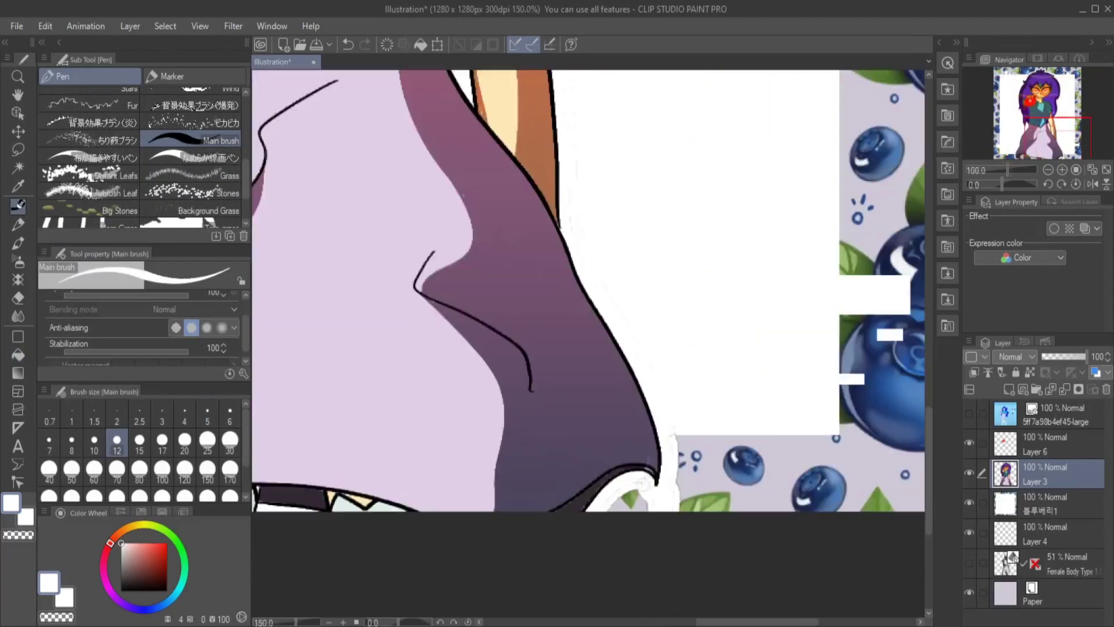
pyautogui.keyDown('alt'); pyautogui.click(387, 570); pyautogui.keyUp('alt')
pyautogui.moveTo(491, 526)
pyautogui.mouseDown()
pyautogui.moveTo(592, 447)
pyautogui.moveTo(441, 537)
pyautogui.moveTo(662, 481)
pyautogui.mouseUp()
pyautogui.keyDown('alt'); pyautogui.click(655, 464); pyautogui.keyUp('alt')
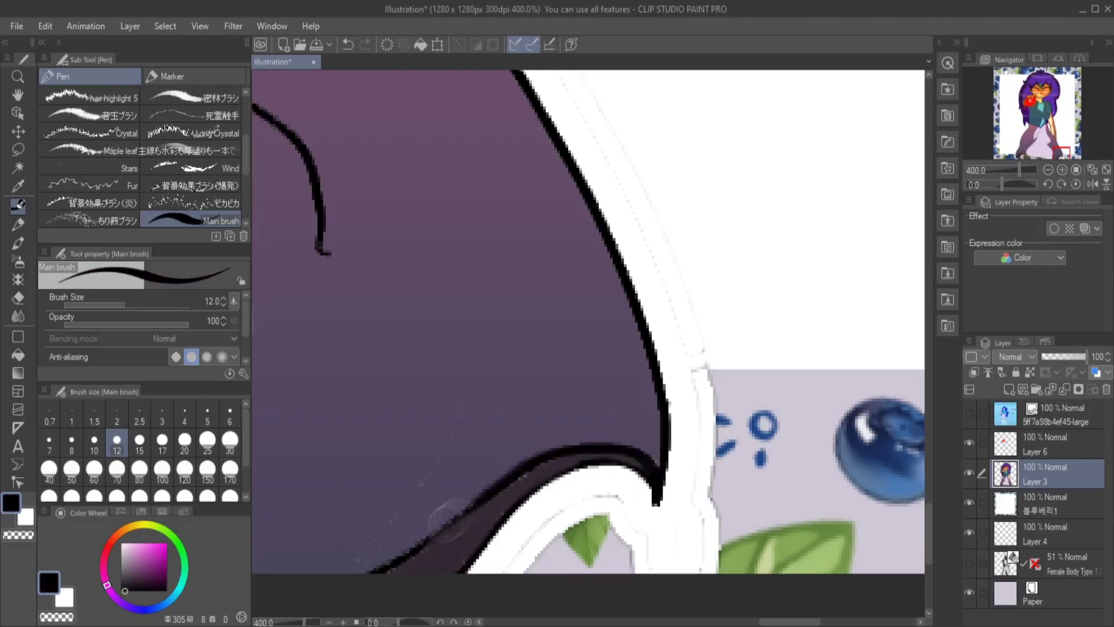
# Switch to the Comic pen at size 8 with white for working on the outline around the hair.
pyautogui.scroll(-6, 360, 587)
pyautogui.scroll(3, 481, 104)
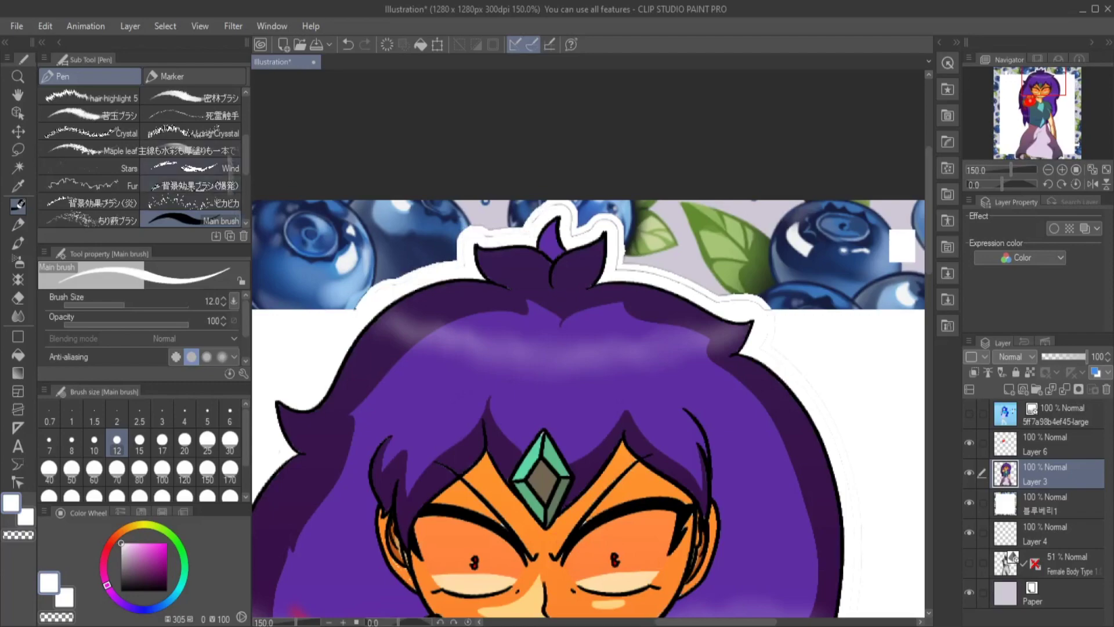
pyautogui.scroll(2, 191, 174)
pyautogui.click(88, 118)
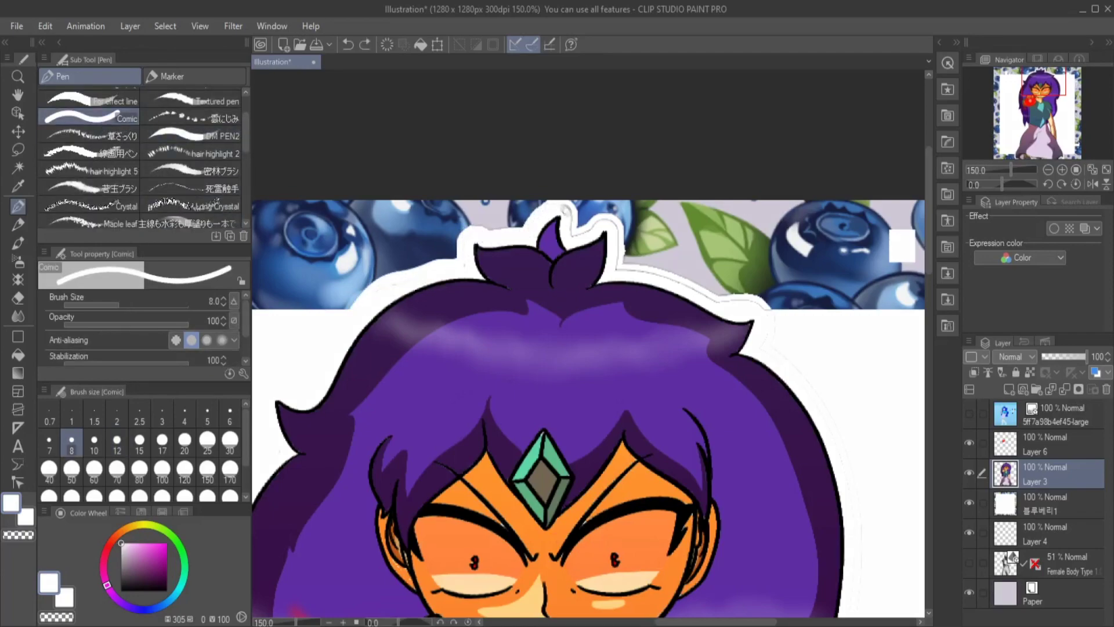